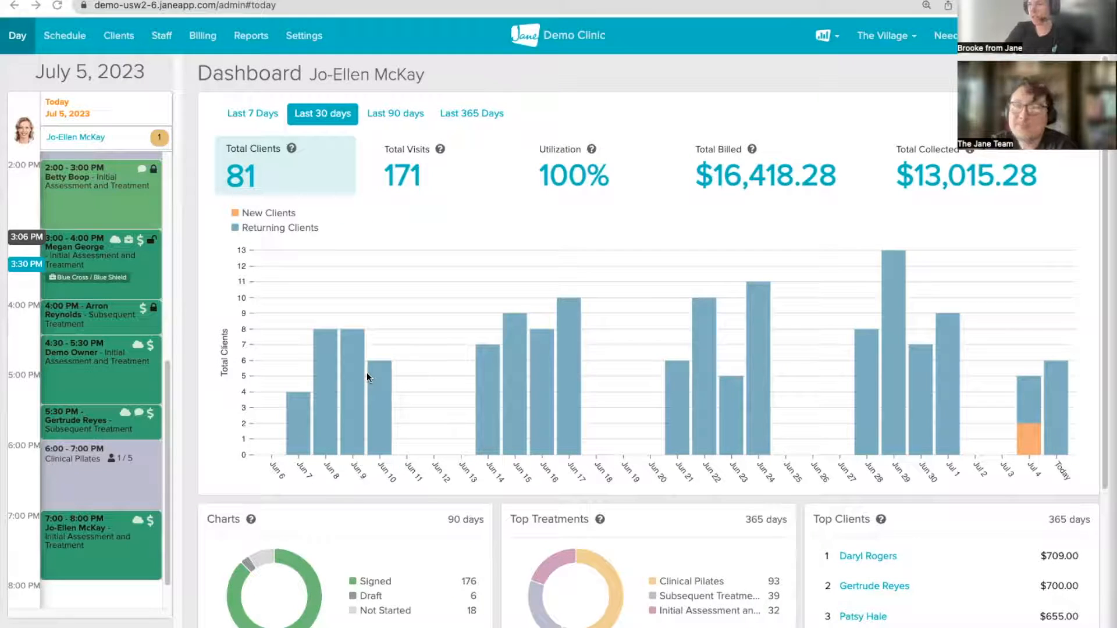
Step: Open the Appointments report filtered to a single practitioner
scroll(331, 503, down, 3)
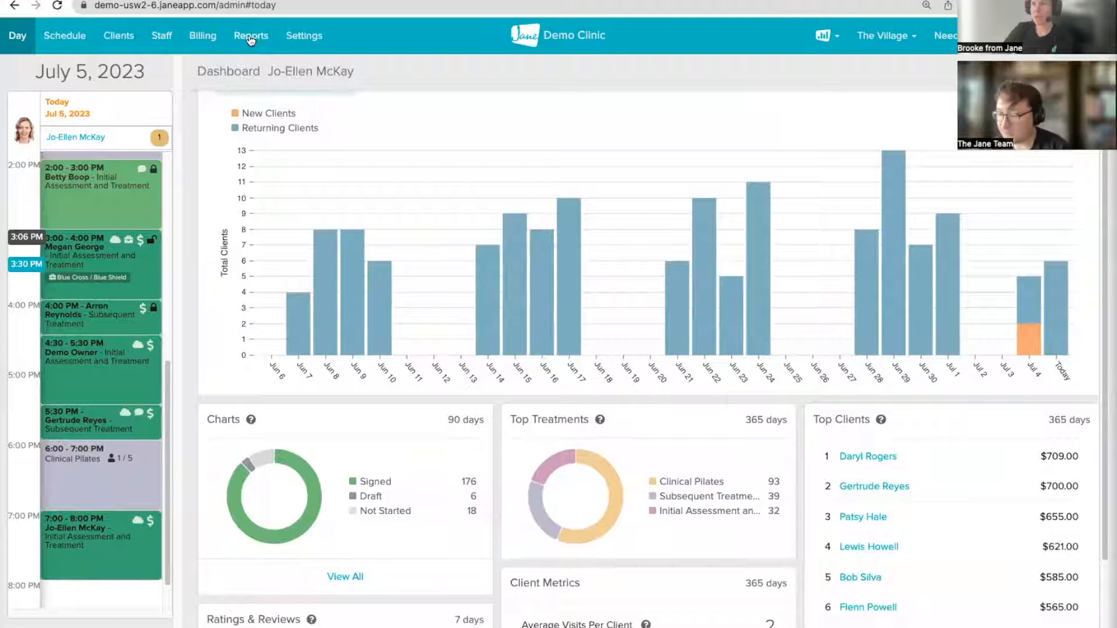
click(251, 38)
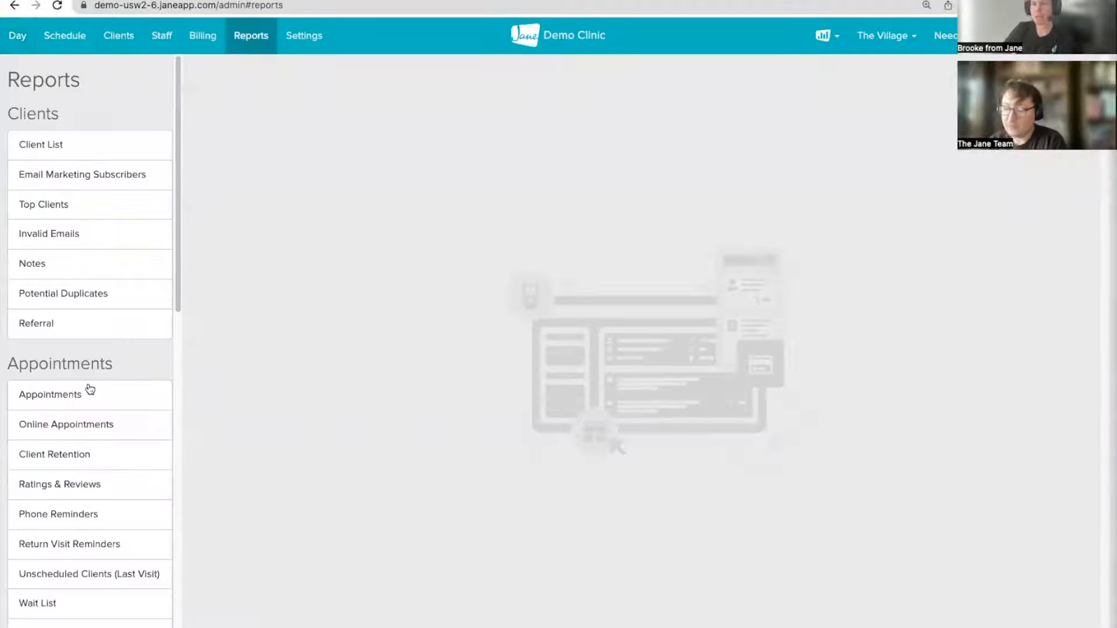
click(45, 401)
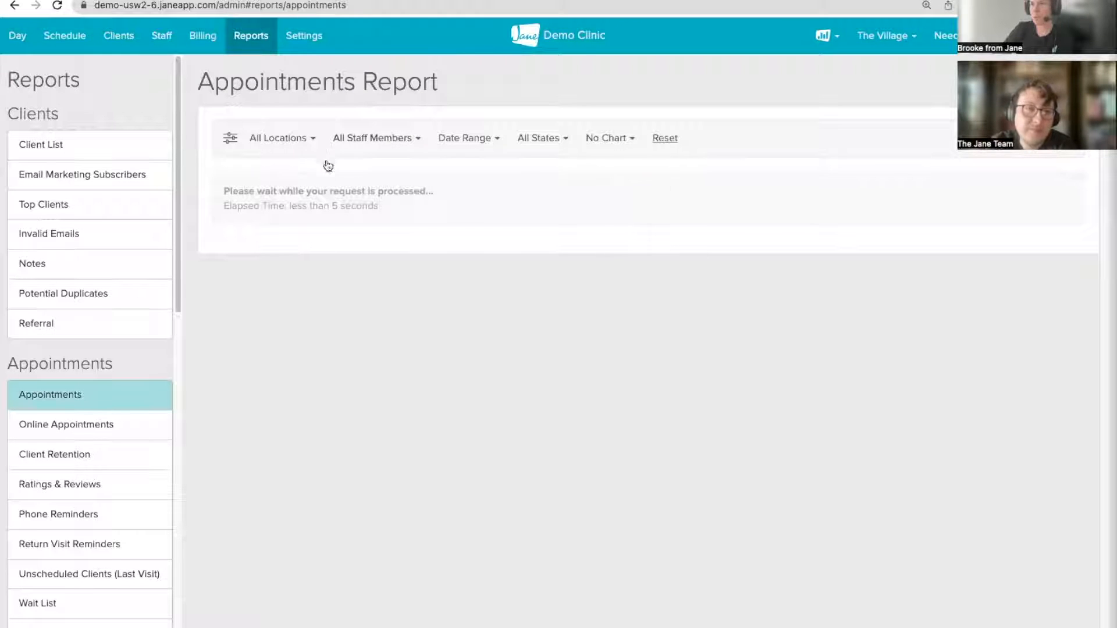
click(369, 139)
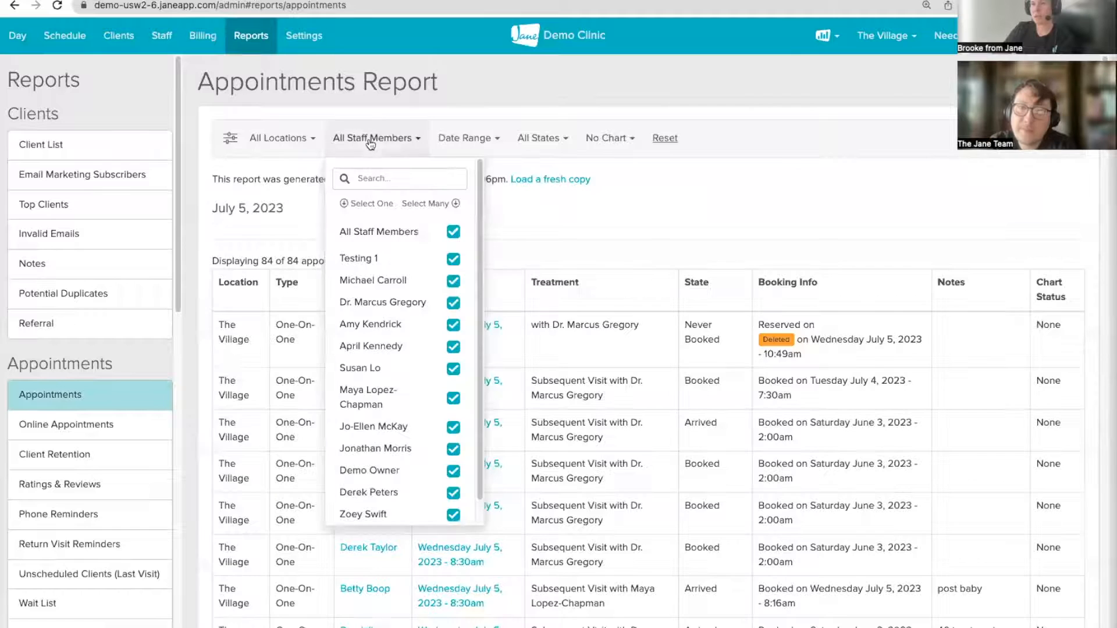
click(374, 426)
Step: Set the report's date range to June 1 – July 5, 2023
click(460, 140)
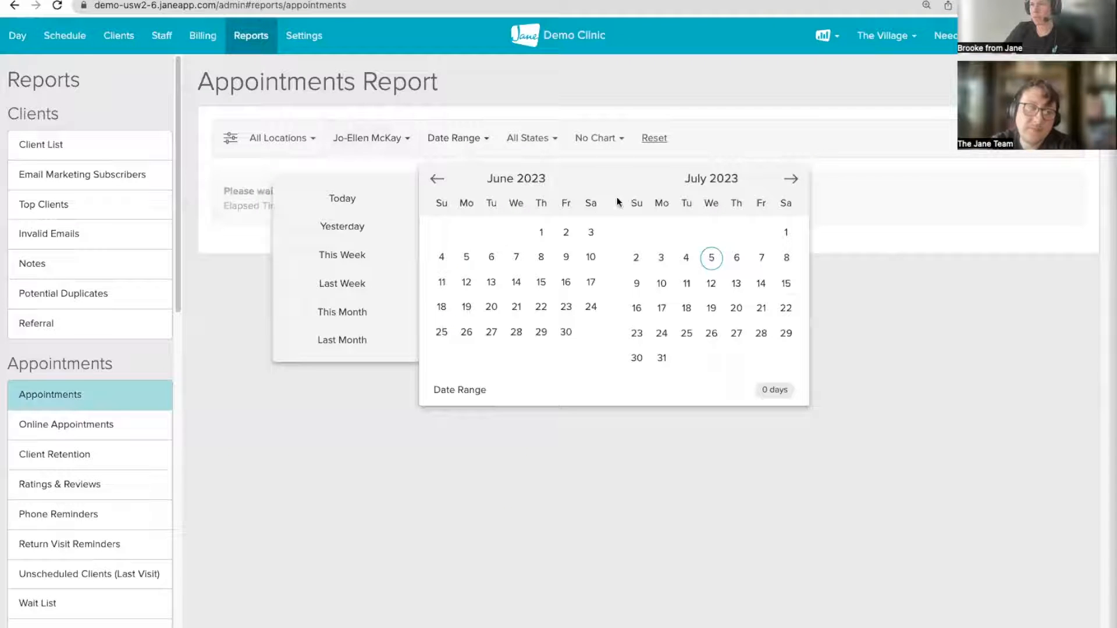
click(541, 232)
click(711, 259)
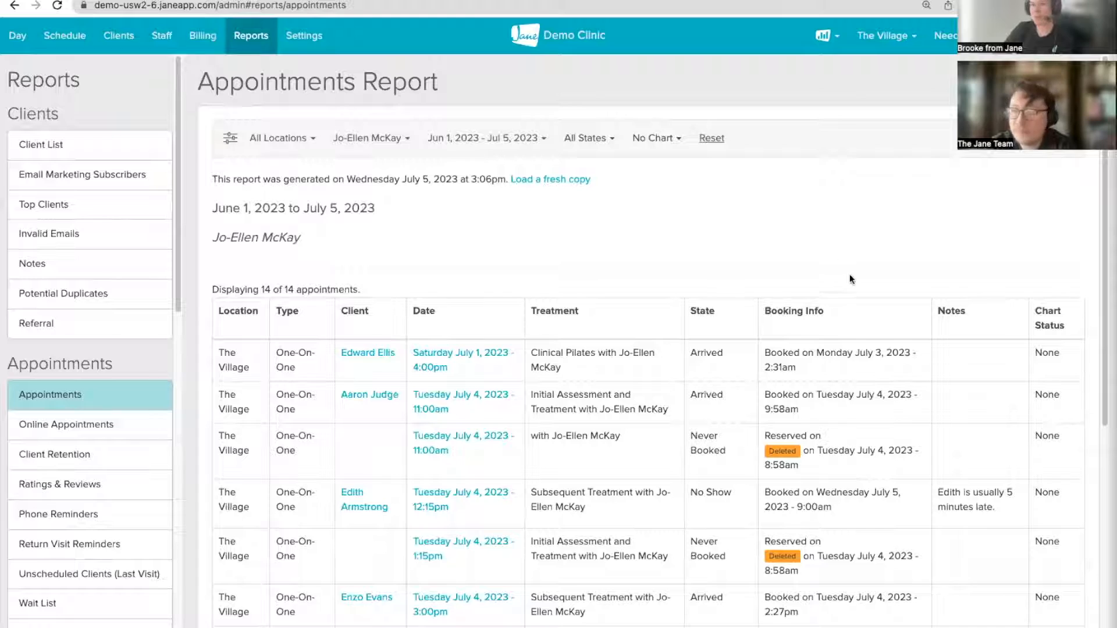
scroll(847, 281, down, 5)
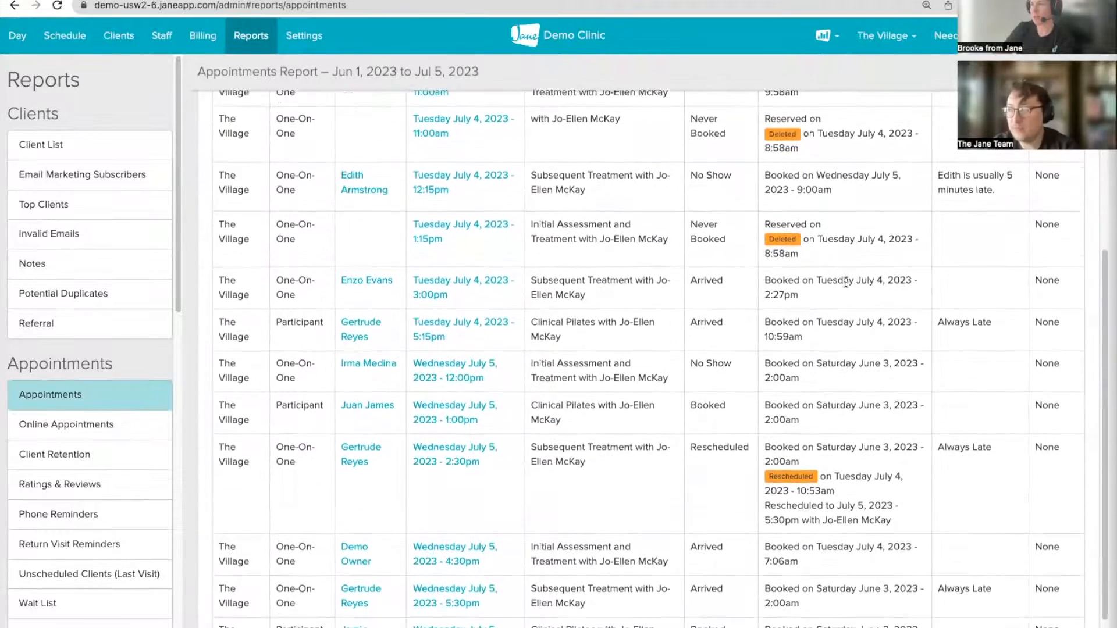
scroll(847, 283, down, 1)
scroll(846, 281, up, 6)
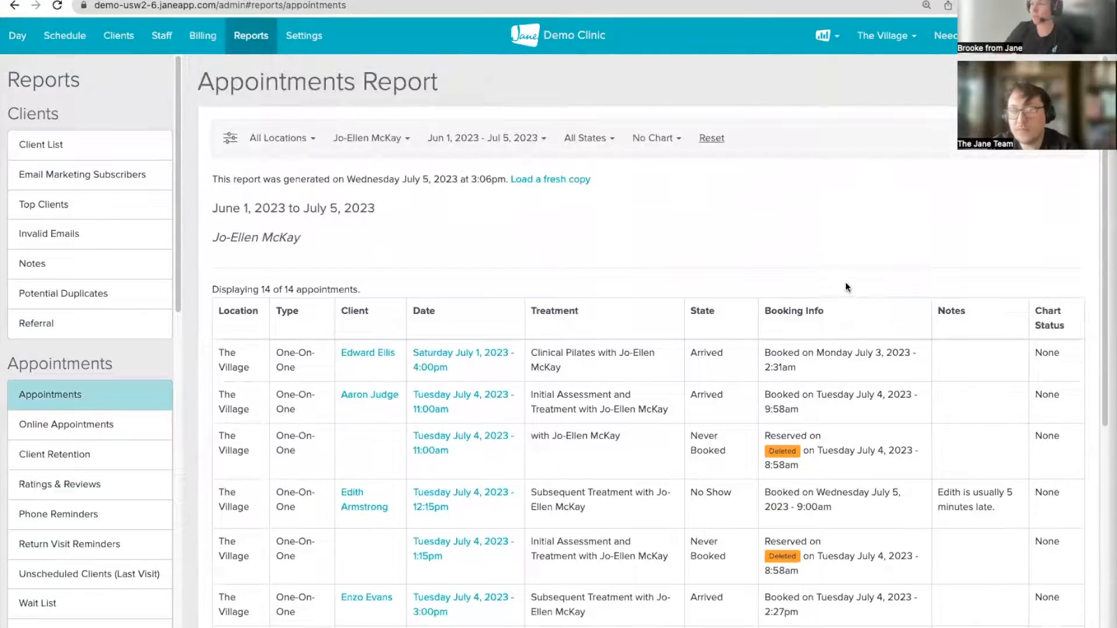
Step: Try the Draft chart status filter, then switch back to No Chart
click(654, 139)
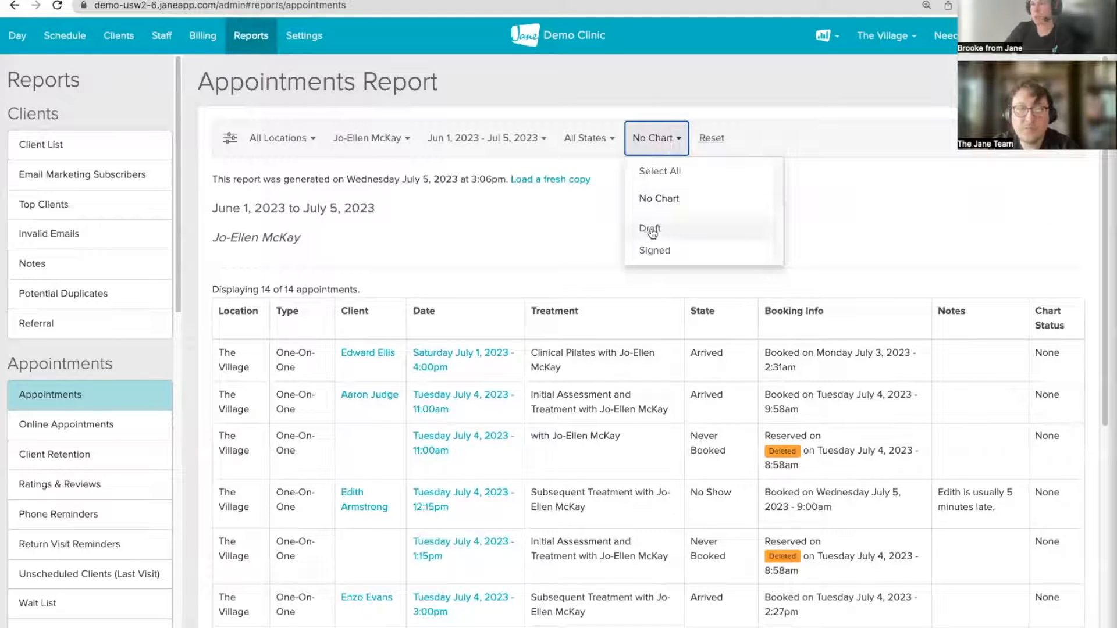
click(643, 227)
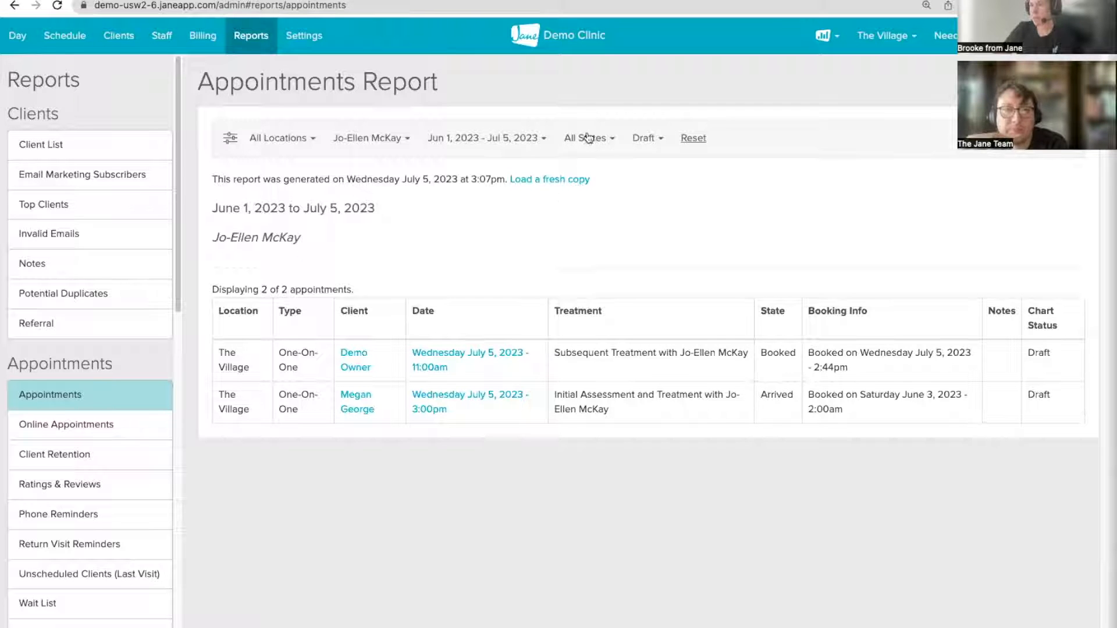
click(645, 138)
click(646, 228)
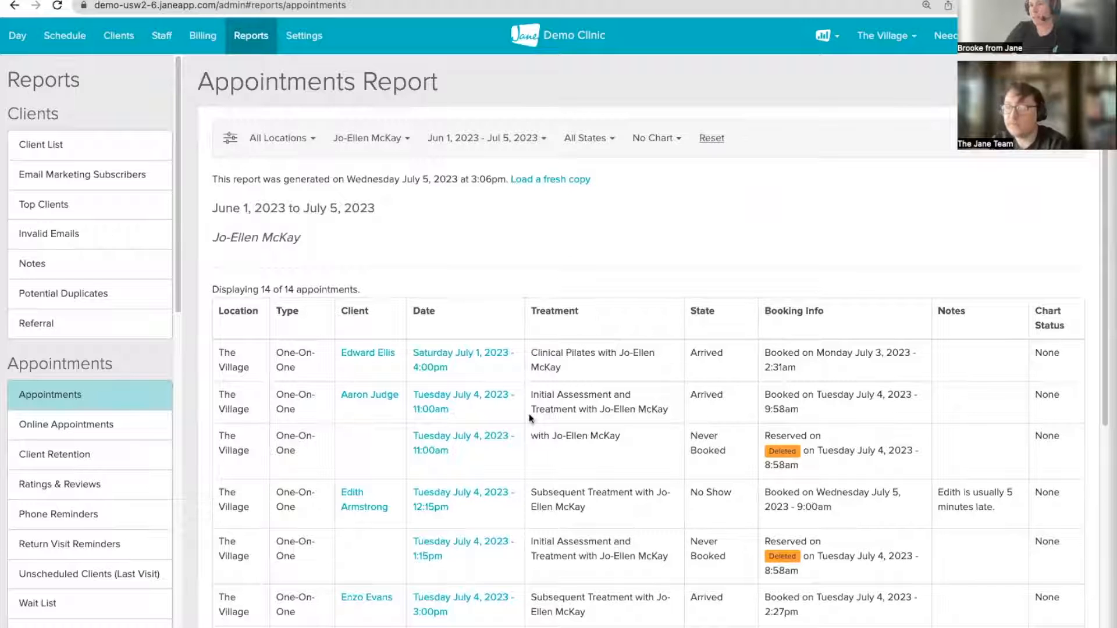
Step: Open the second report row's client and review their chart entries, alerts and pinned notes
click(384, 396)
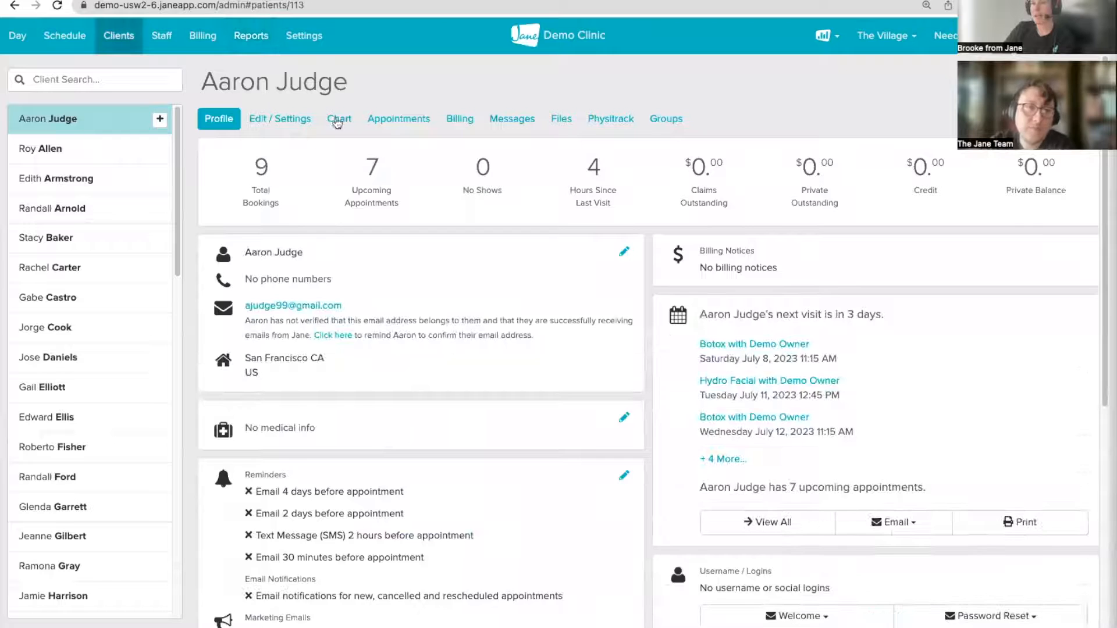
click(339, 118)
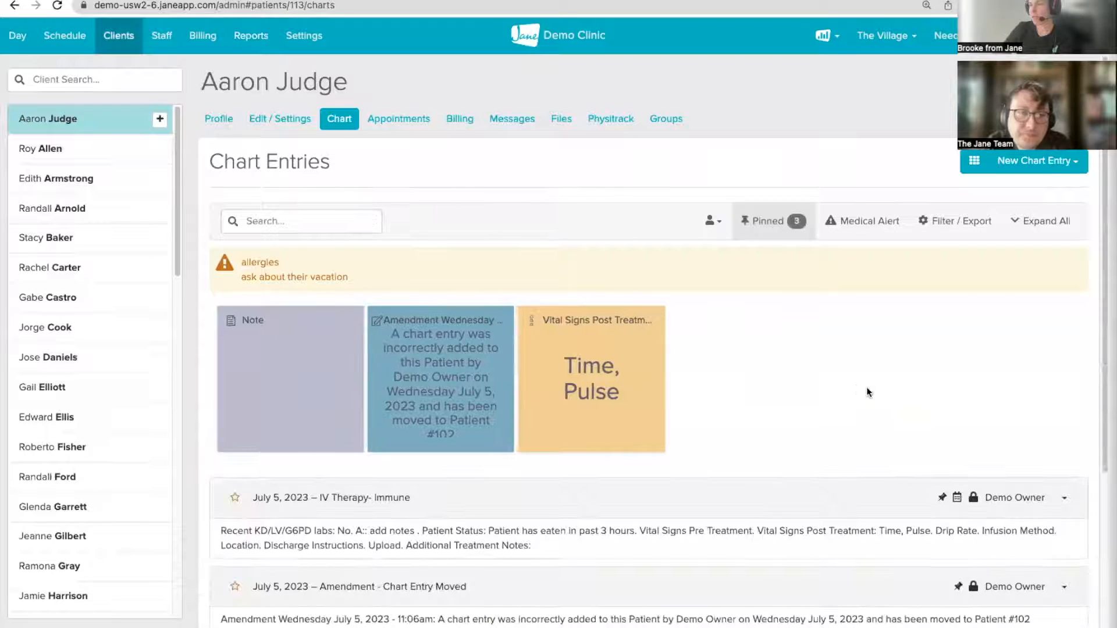
scroll(867, 386, down, 5)
scroll(867, 389, down, 3)
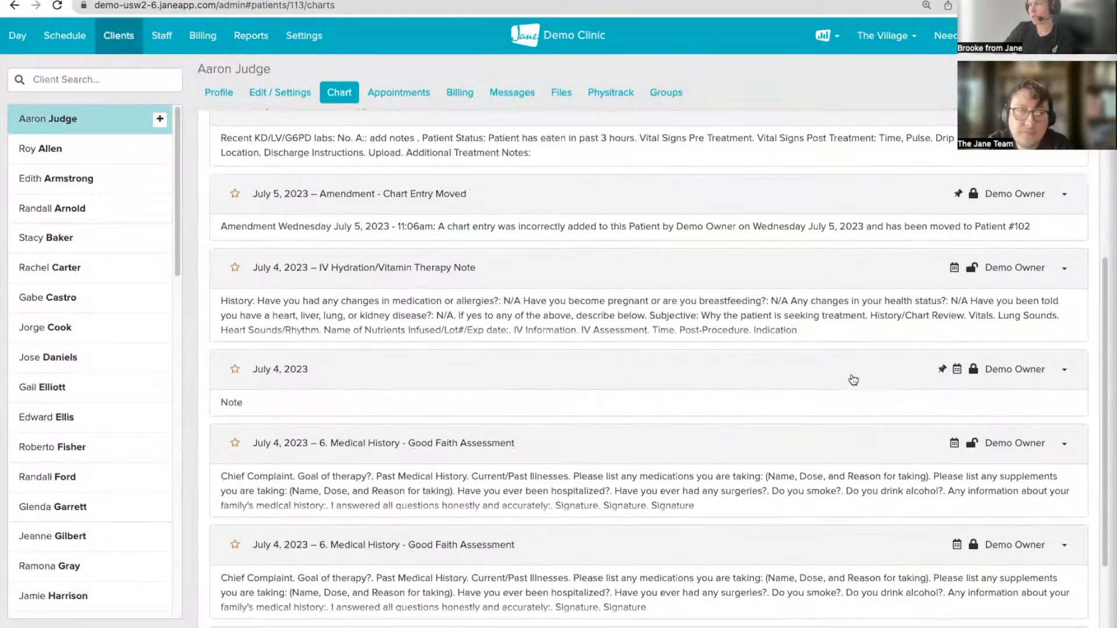
scroll(914, 291, up, 1)
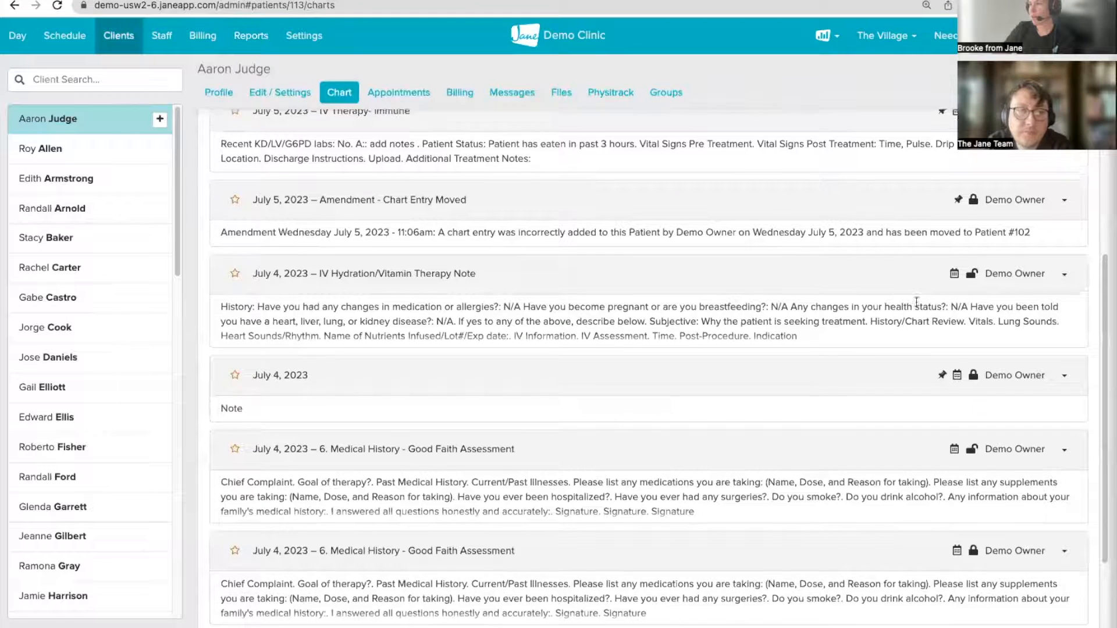
scroll(853, 299, up, 7)
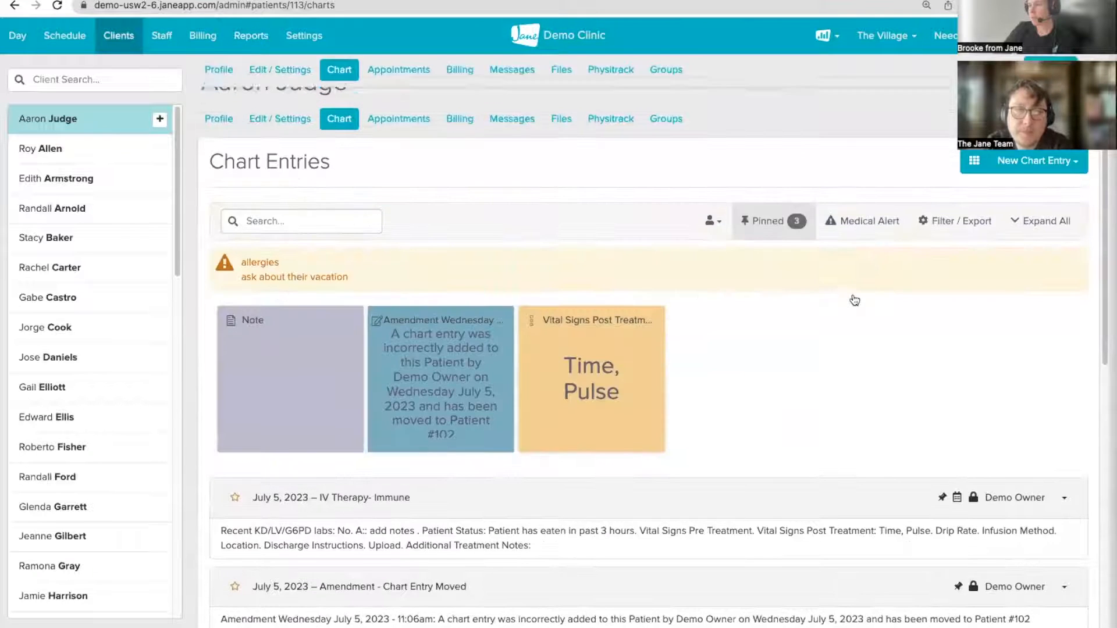
scroll(989, 379, down, 6)
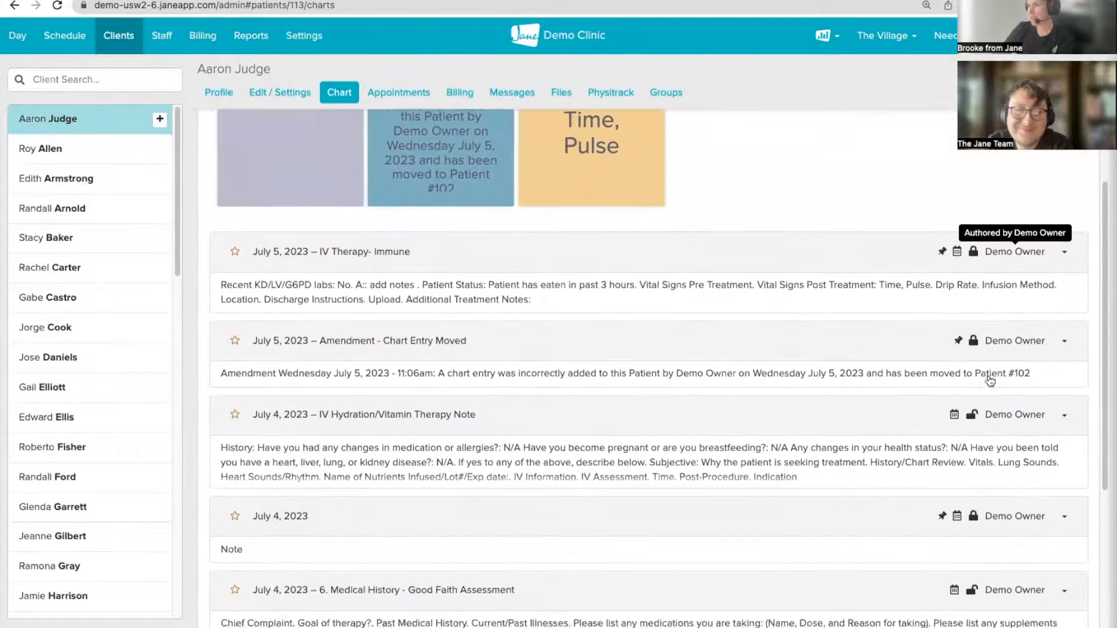
scroll(998, 239, up, 6)
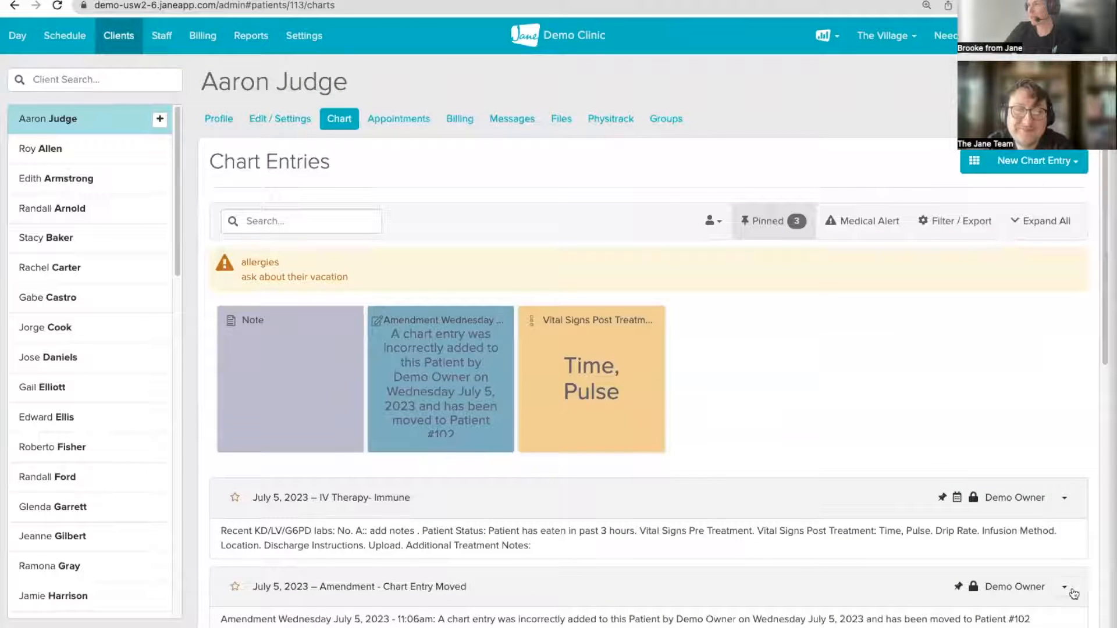
scroll(1070, 582, down, 1)
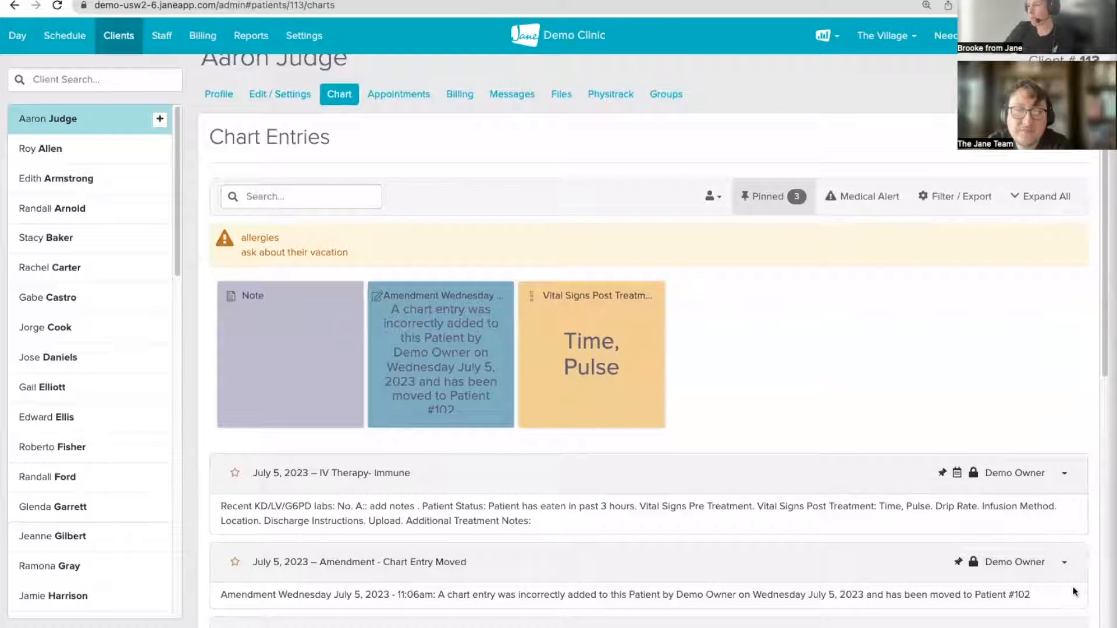
Step: Add a new Pelvic Floor Assessment chart entry from the templates list
click(1070, 568)
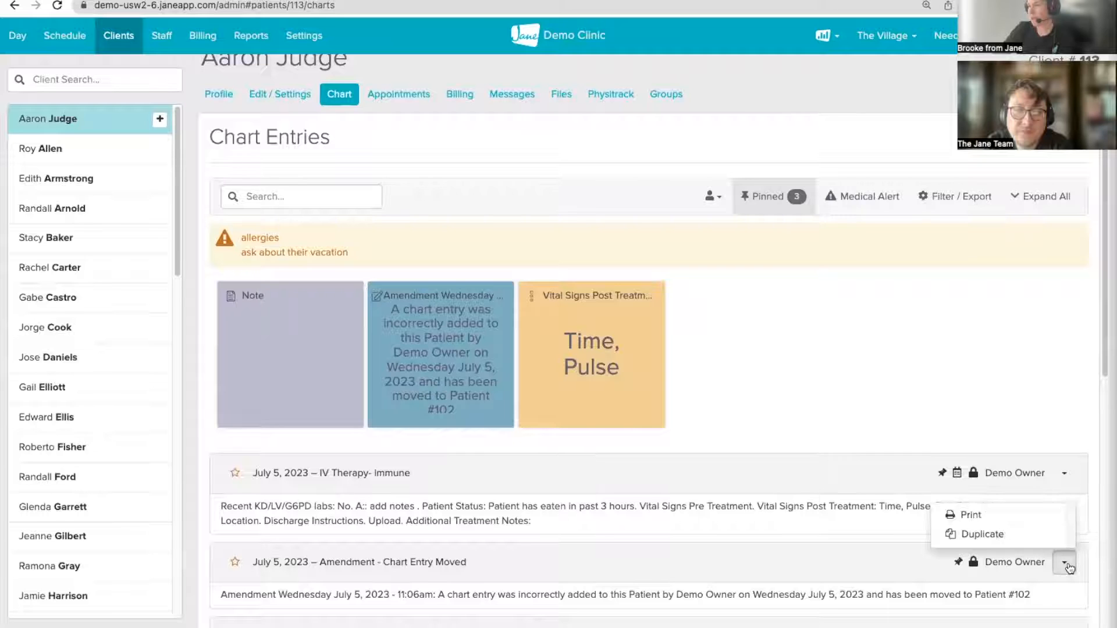
click(1051, 137)
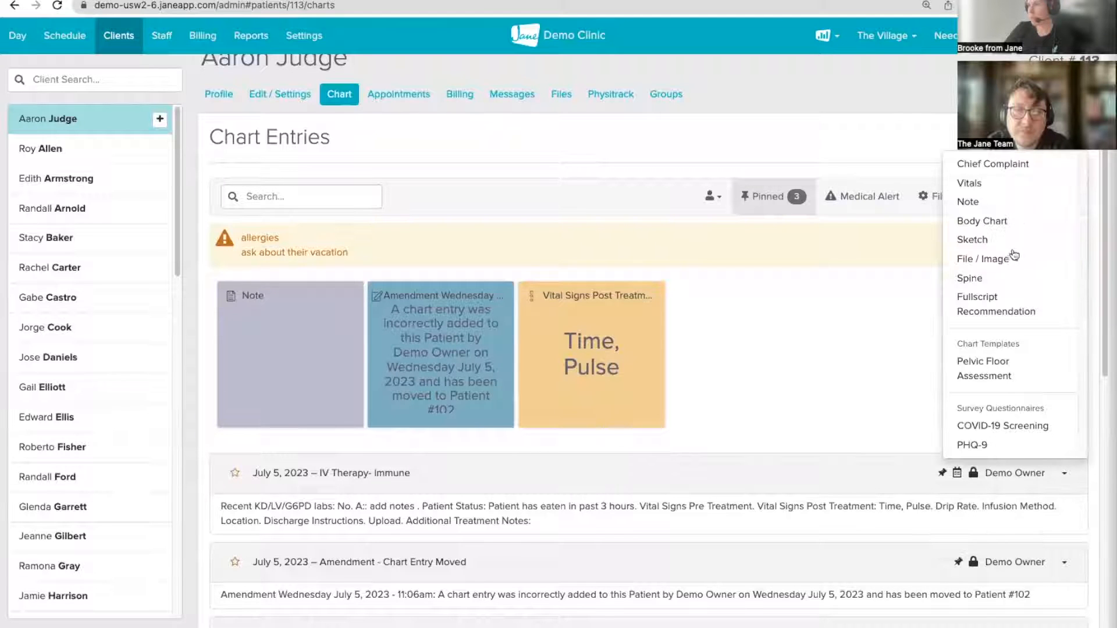
click(983, 359)
scroll(913, 384, down, 2)
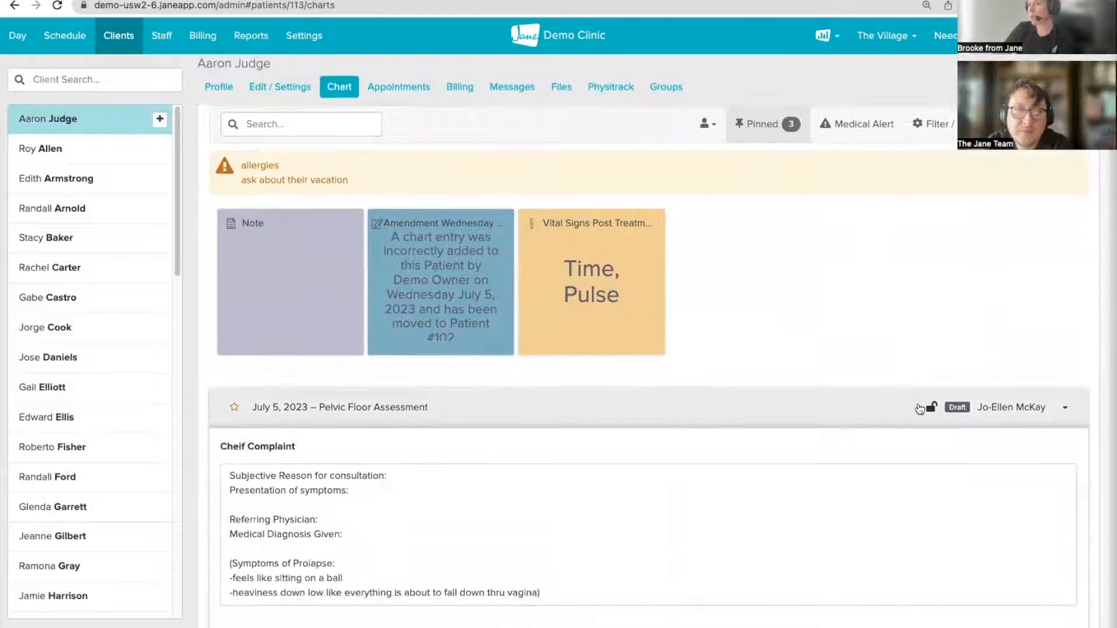
Step: Collapse the new Pelvic Floor Assessment entry and return to the July 5 Day dashboard
click(1065, 407)
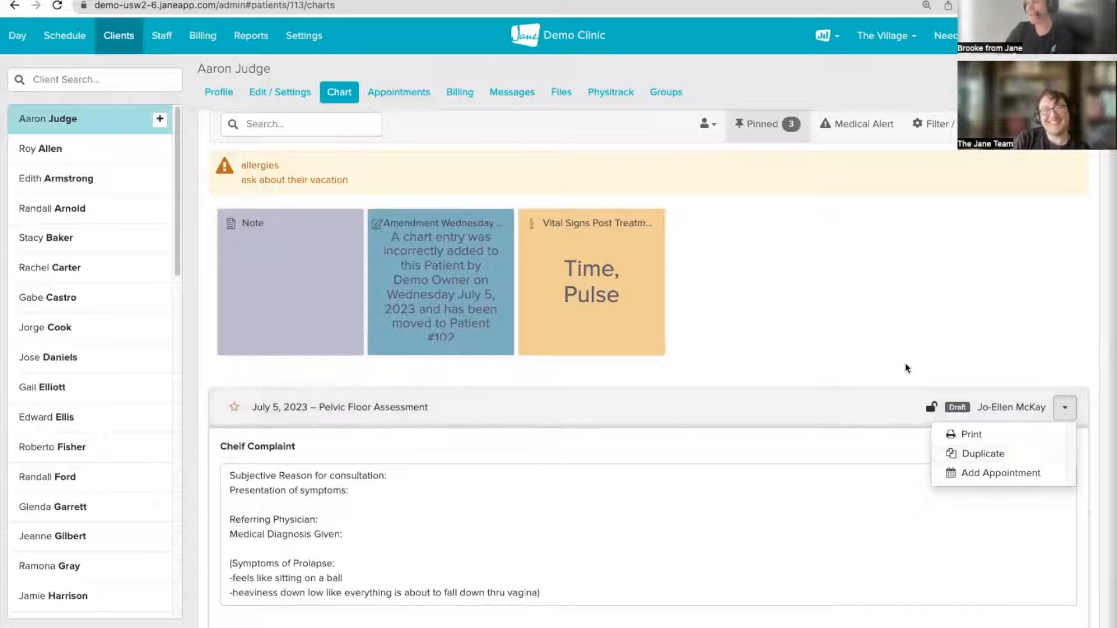
click(888, 380)
scroll(888, 381, down, 1)
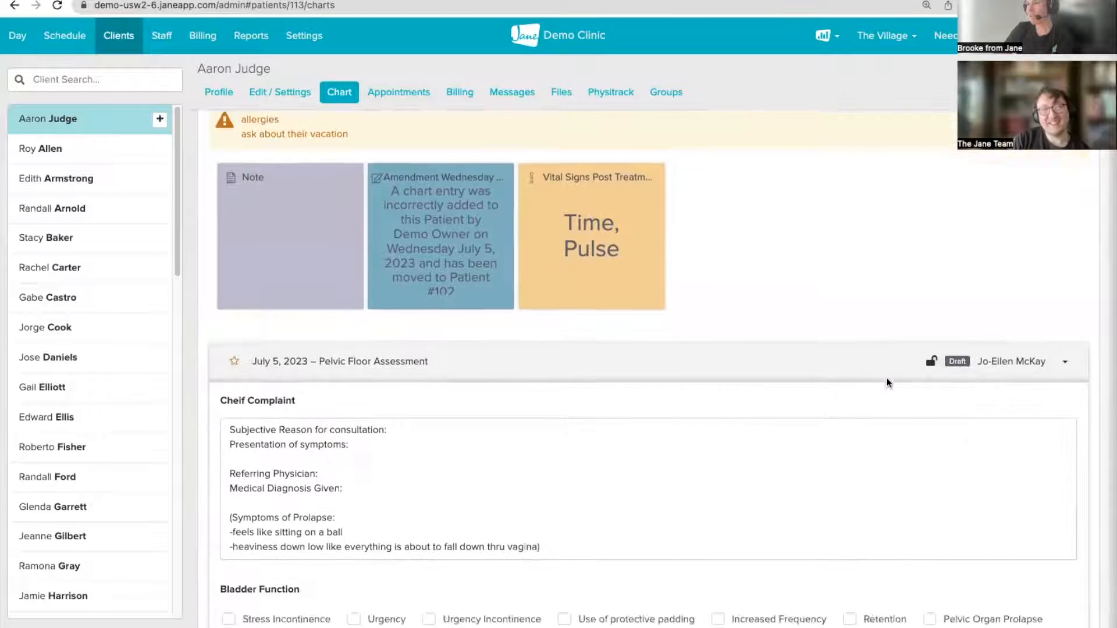
click(887, 370)
scroll(887, 369, down, 2)
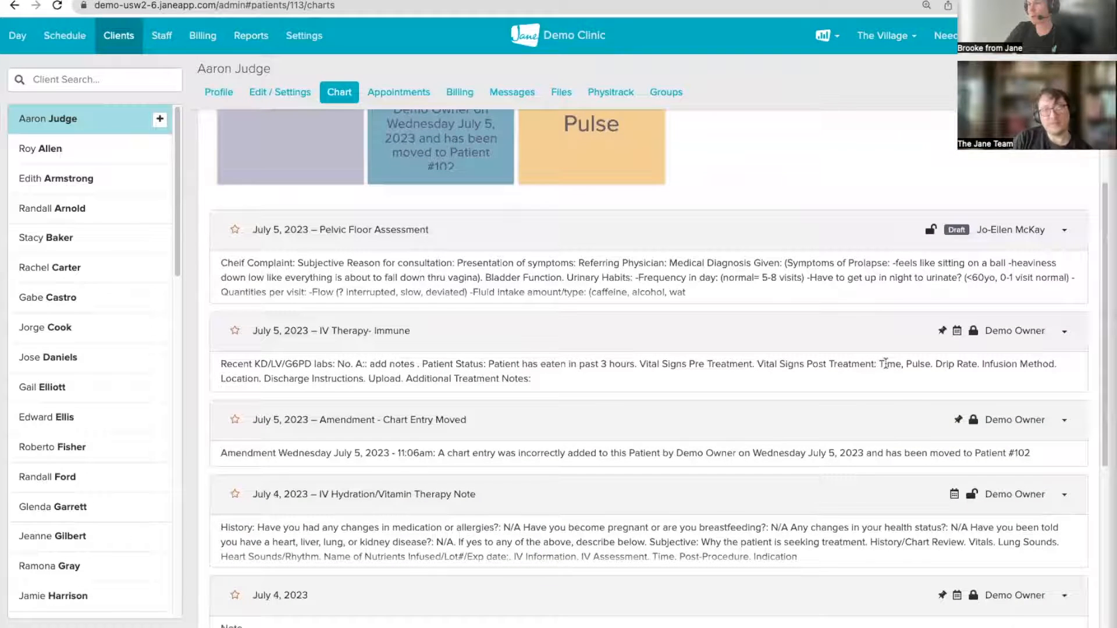
scroll(896, 396, down, 2)
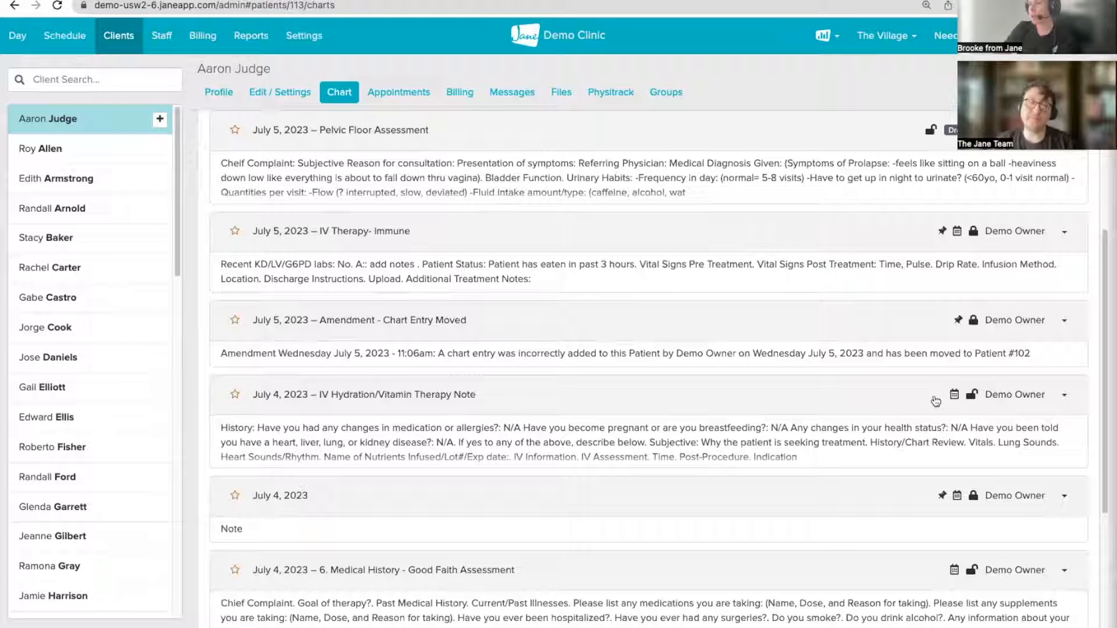
mouse_move(956, 399)
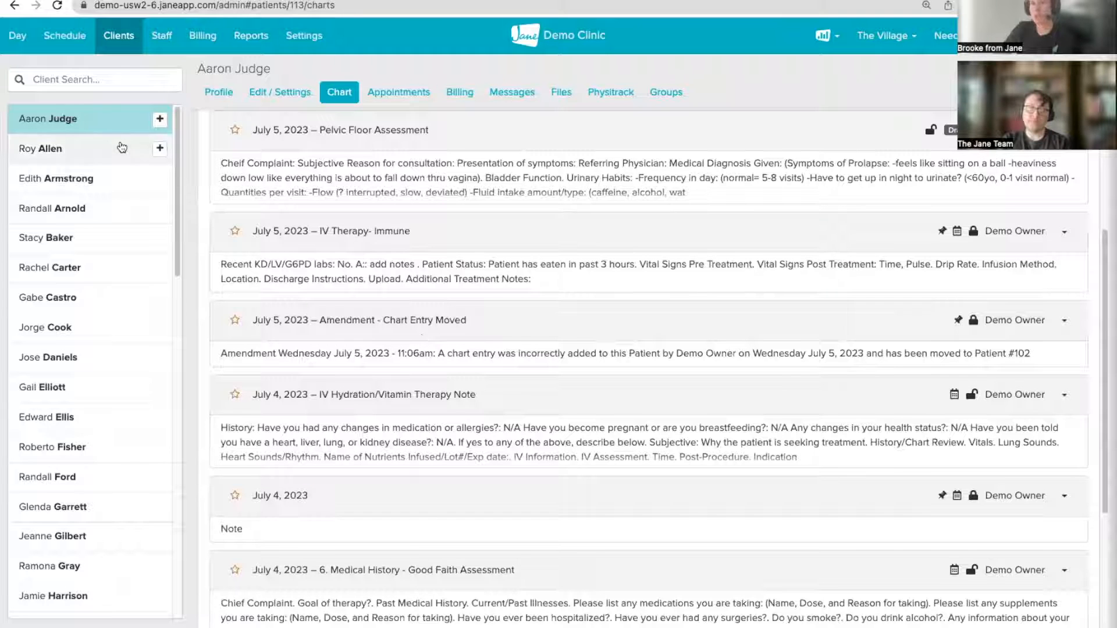
click(22, 40)
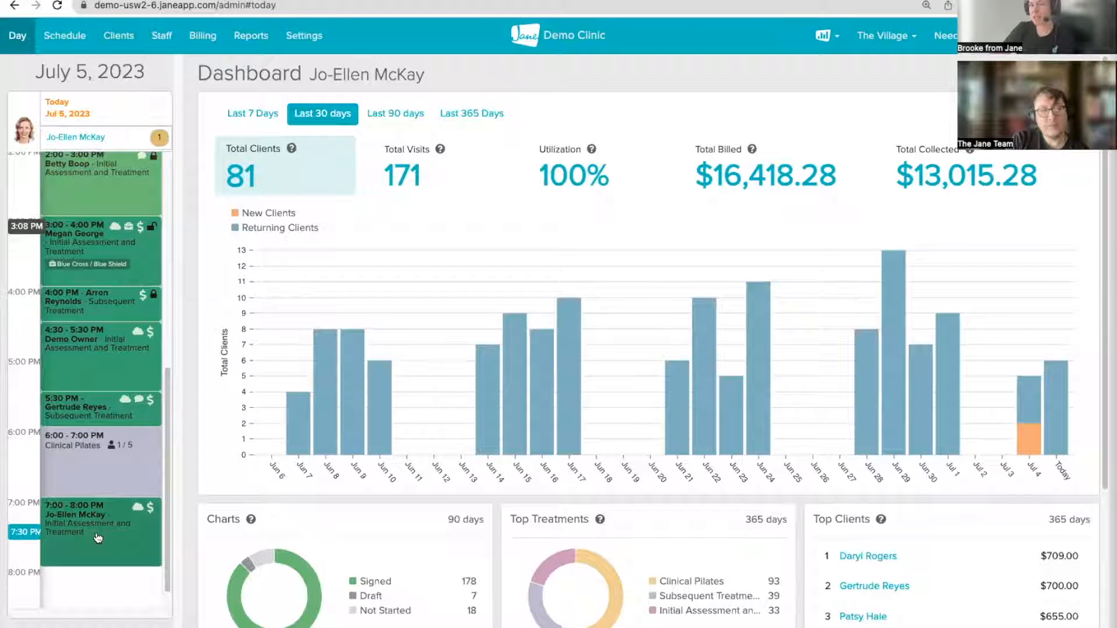
Step: Add a Pelvic Floor Assessment entry to the 5:30 PM client's chart, then view the July 2–8 week
click(97, 538)
click(85, 404)
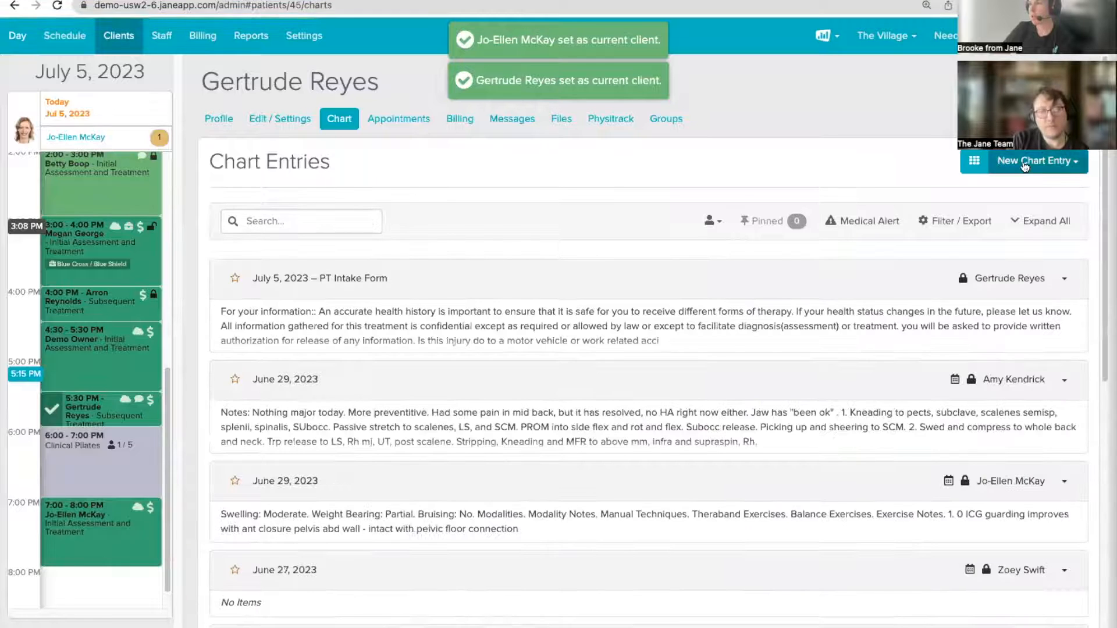
click(1025, 163)
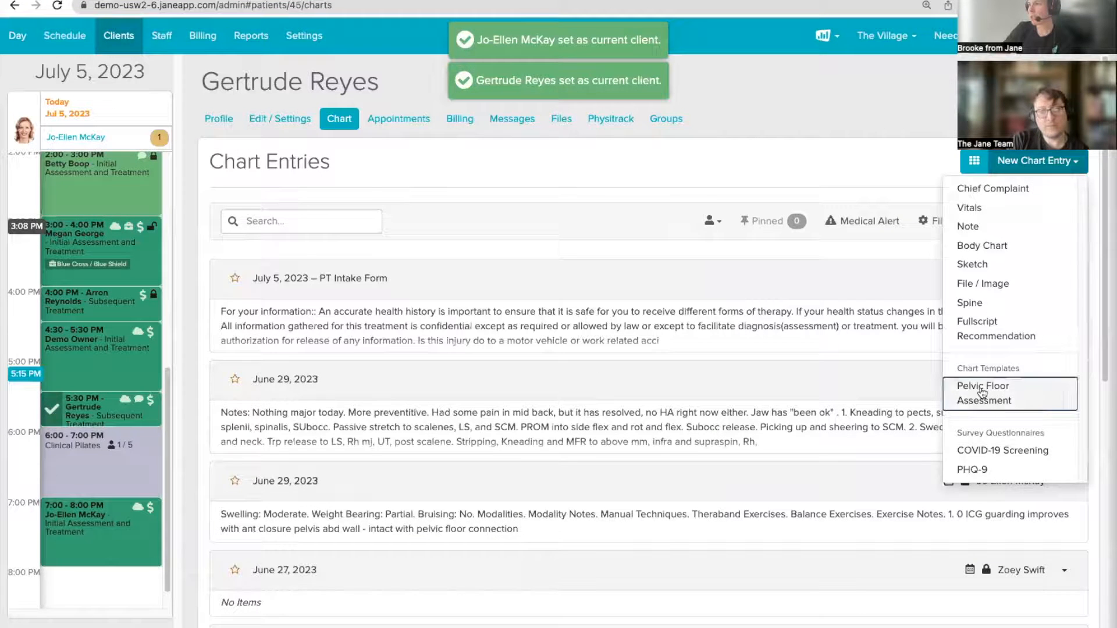
click(981, 391)
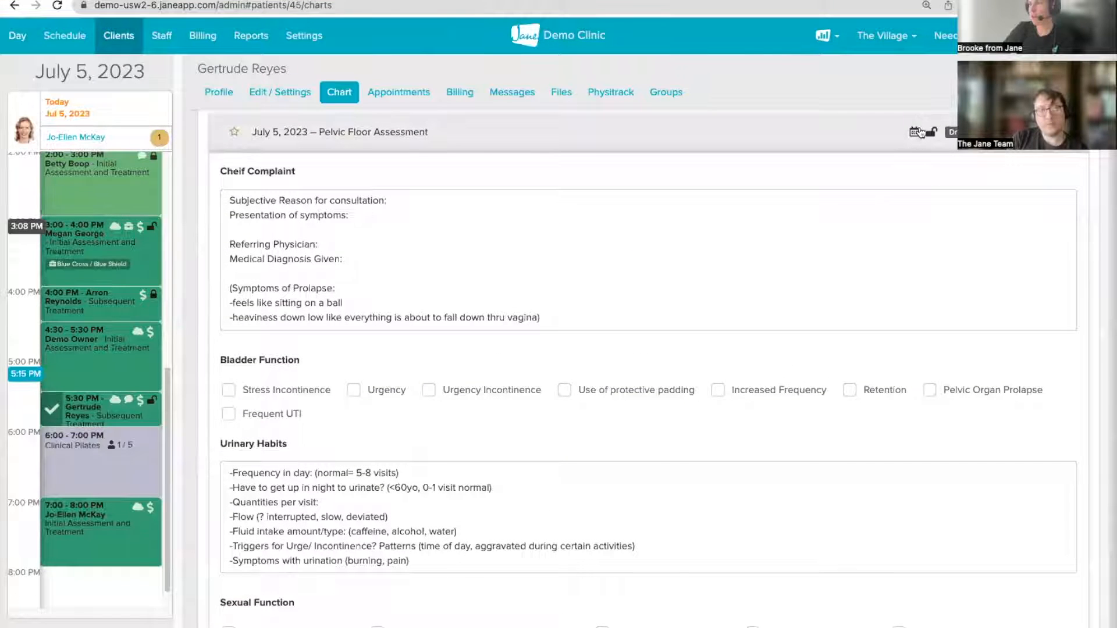
mouse_move(913, 133)
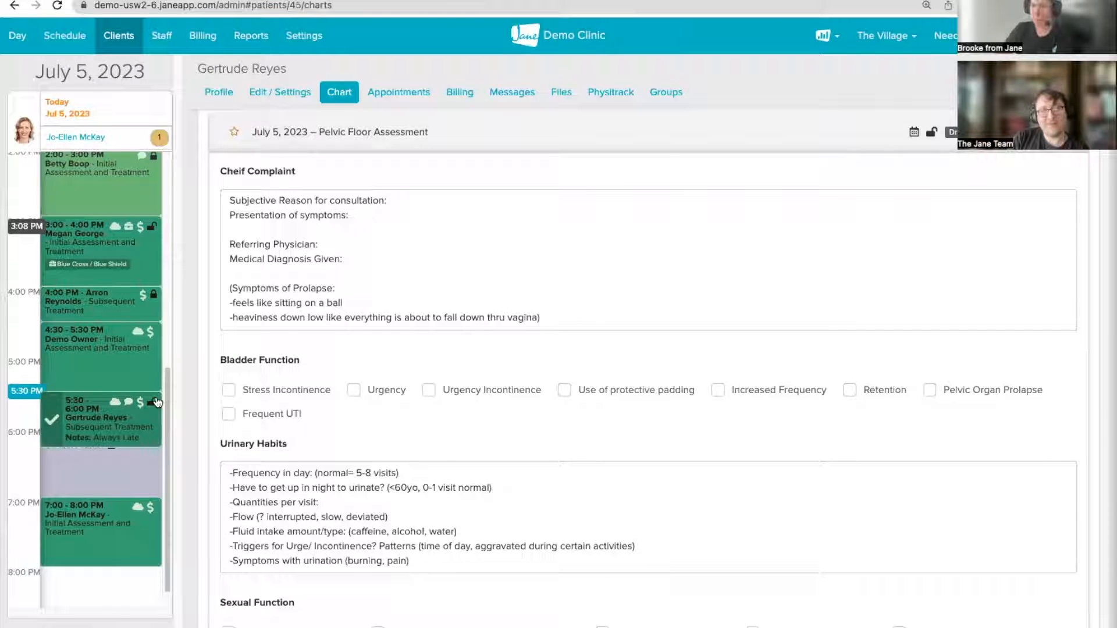
click(64, 36)
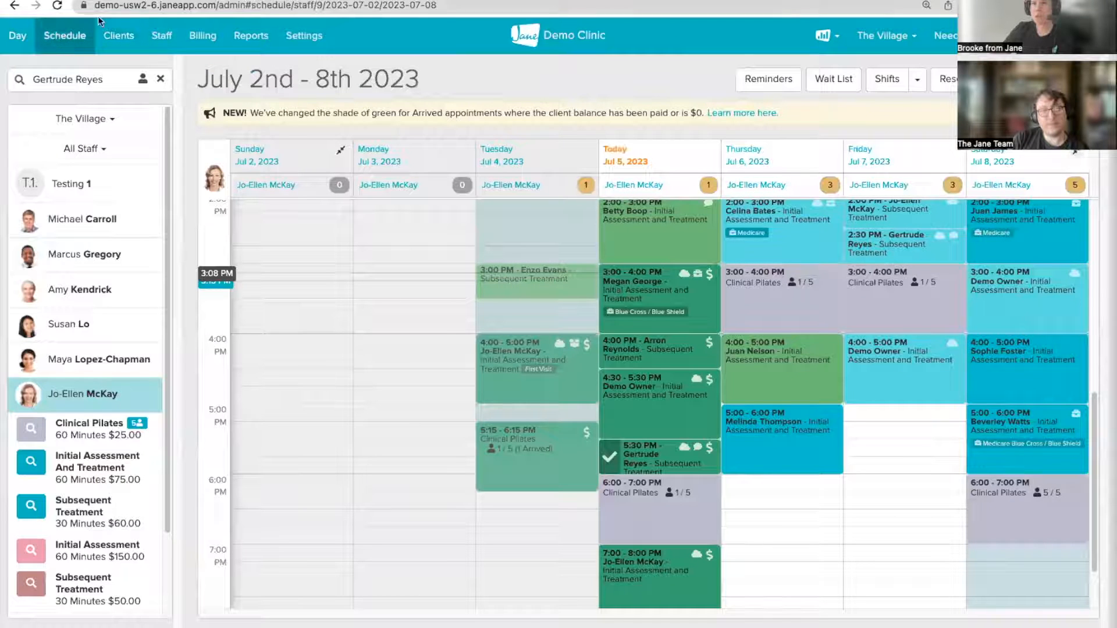
Step: Add a second July 5 Pelvic Floor Assessment draft to the client's chart and collapse all entries
click(114, 38)
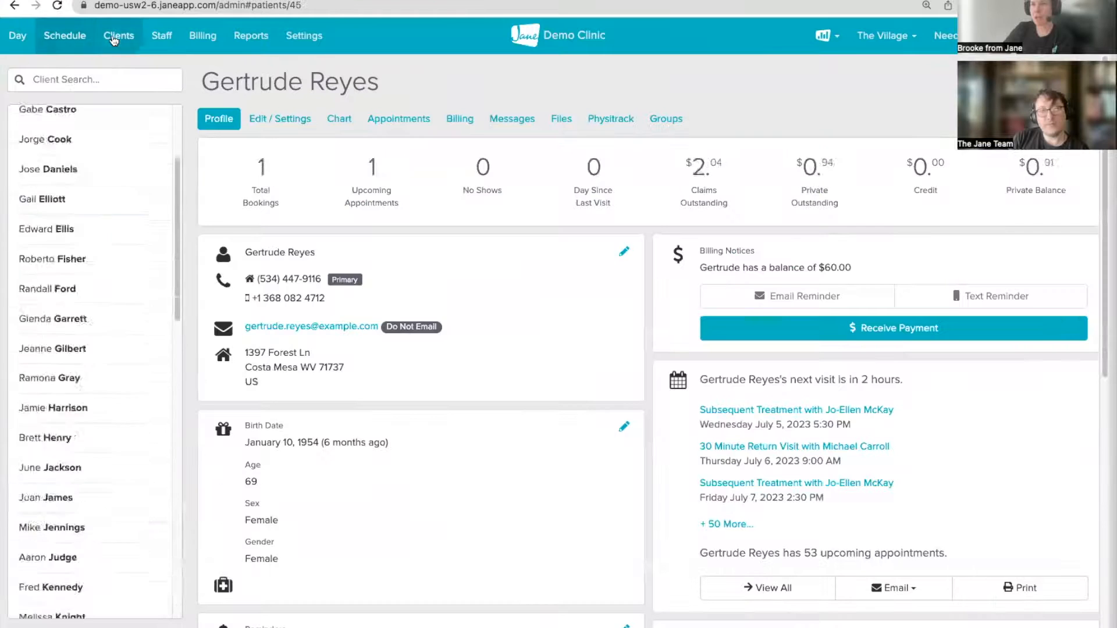
click(342, 122)
click(1024, 160)
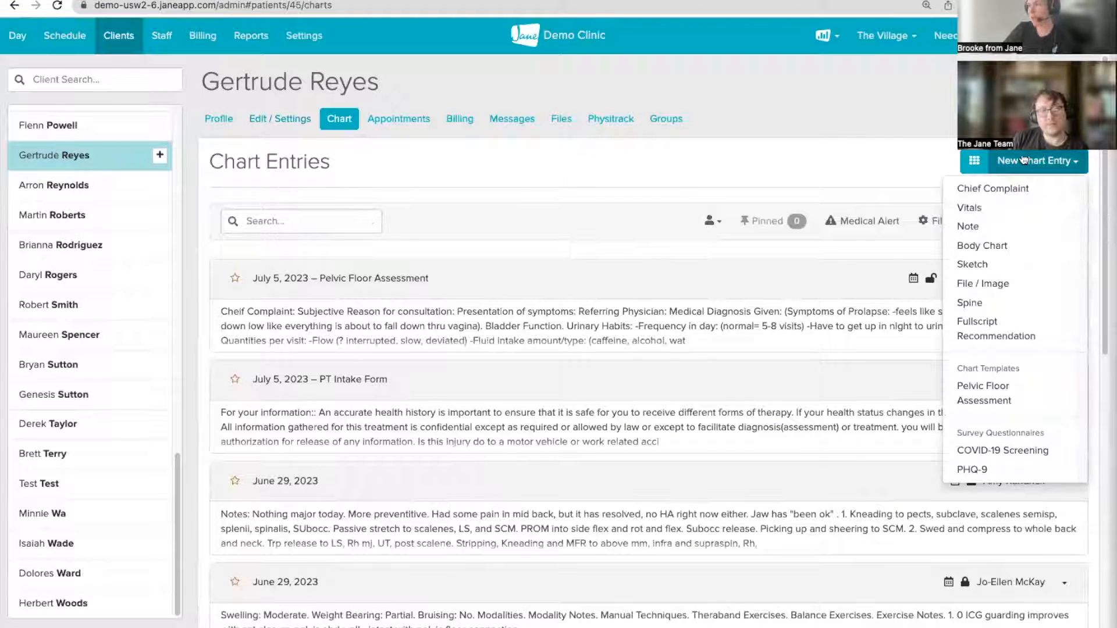
click(983, 390)
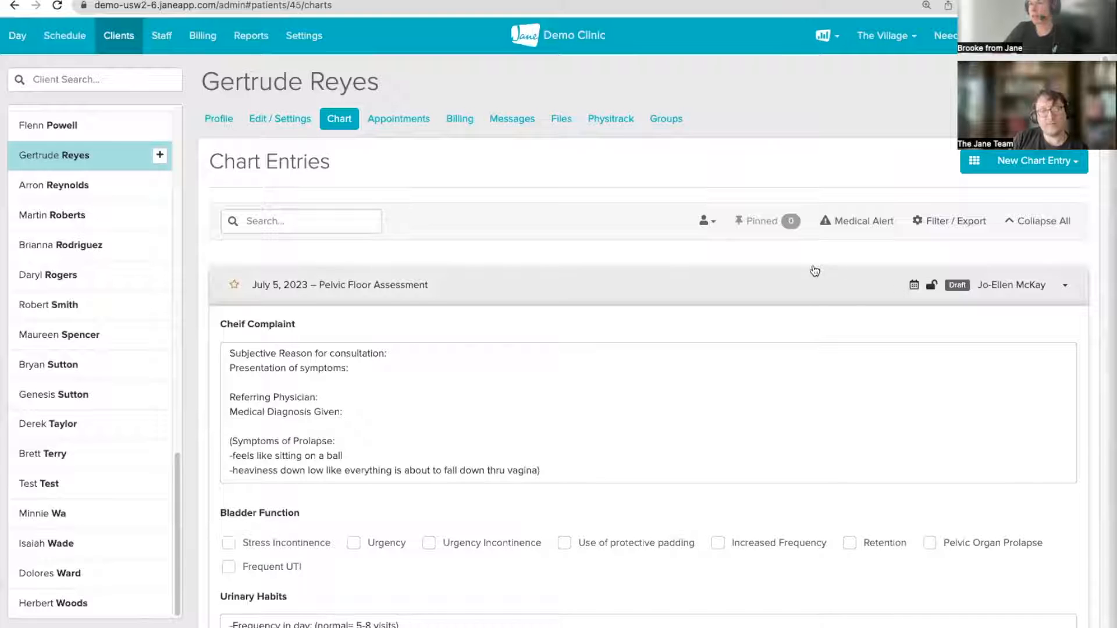
click(742, 279)
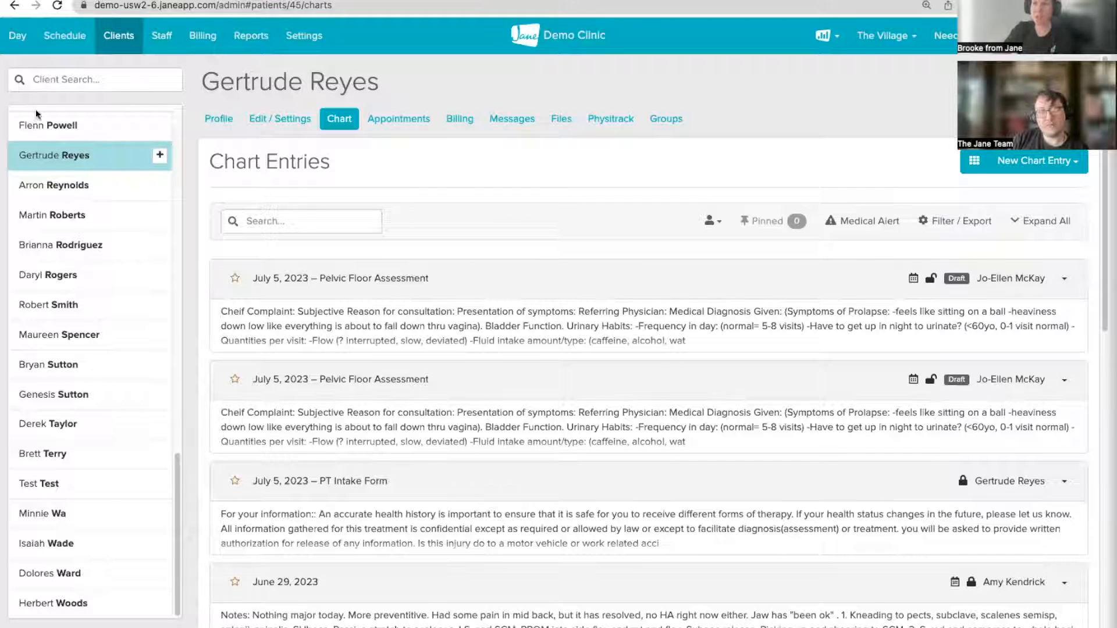
Step: Open another client's chart, add a Pelvic Floor Assessment draft, and collapse entries to summaries
click(116, 244)
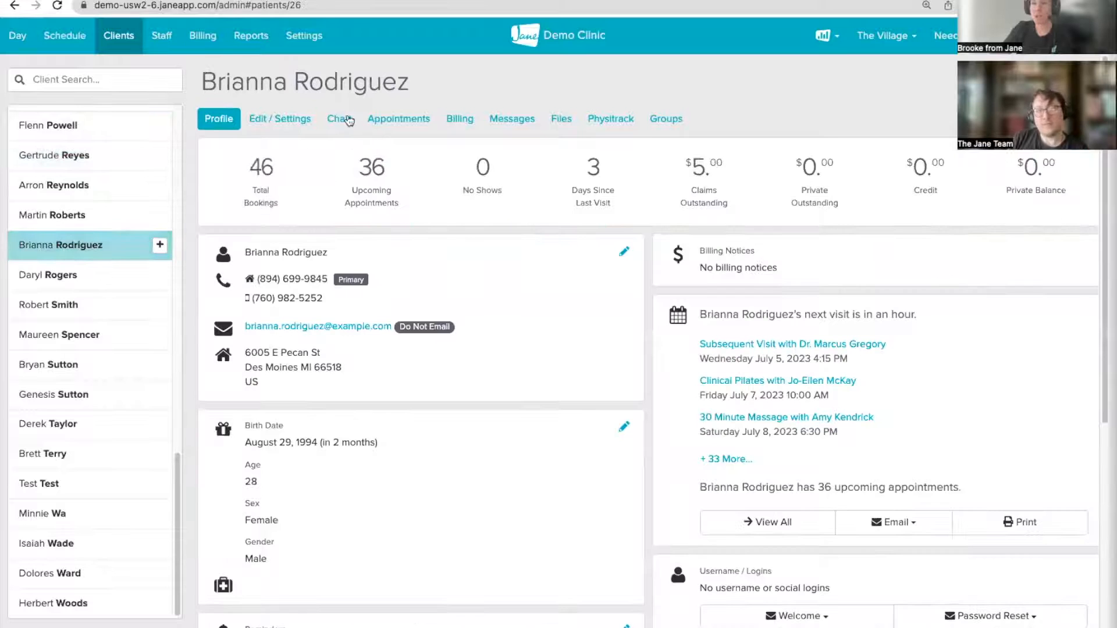
click(339, 118)
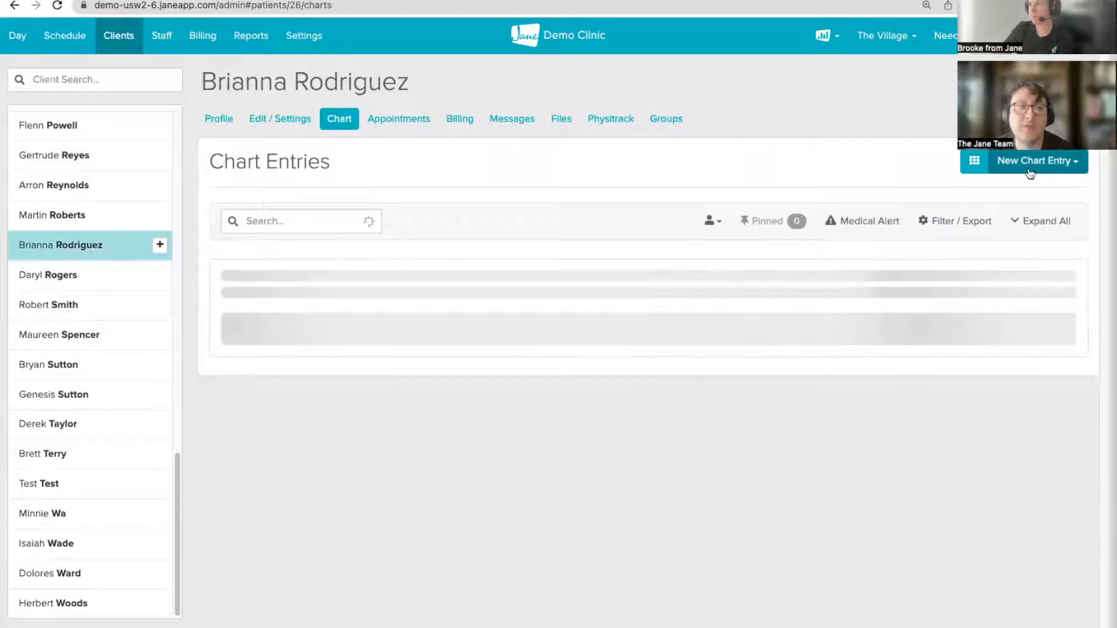
click(1029, 169)
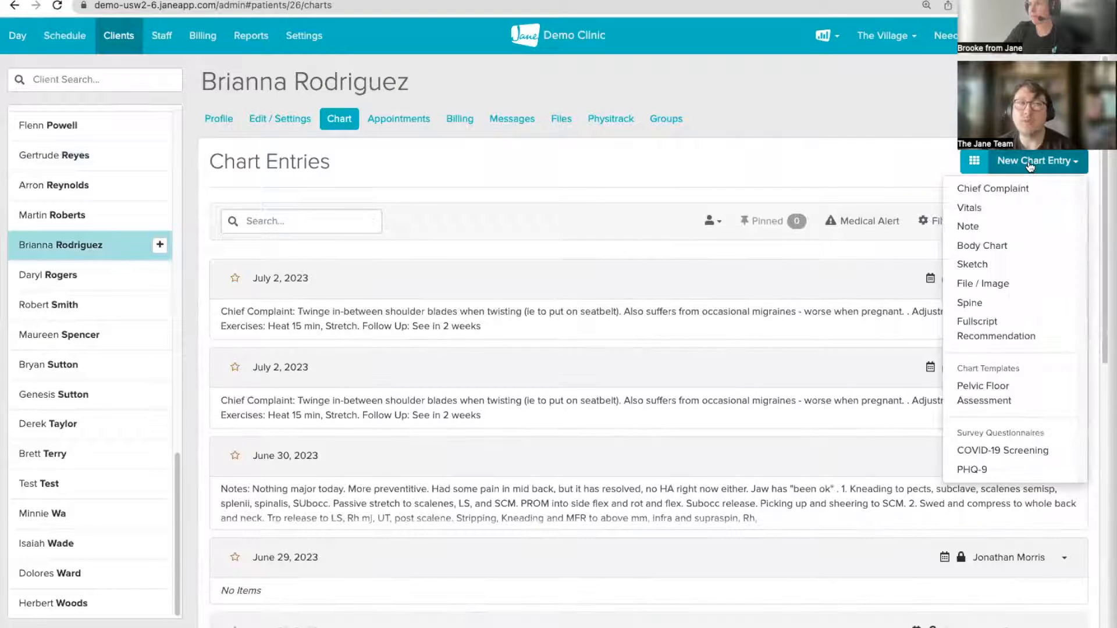
click(985, 387)
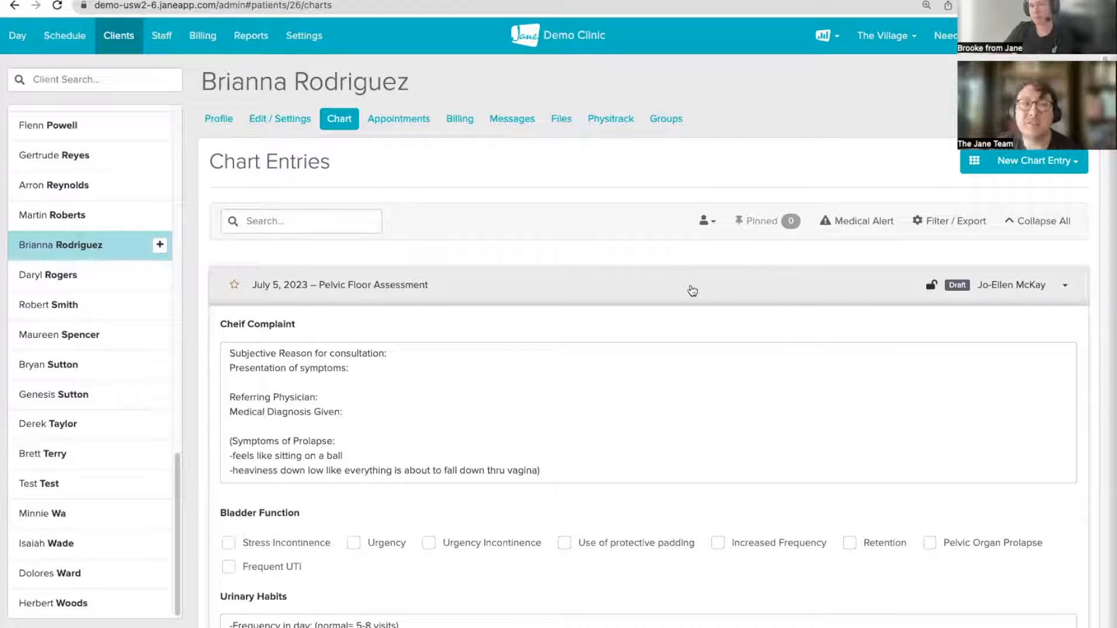
click(693, 291)
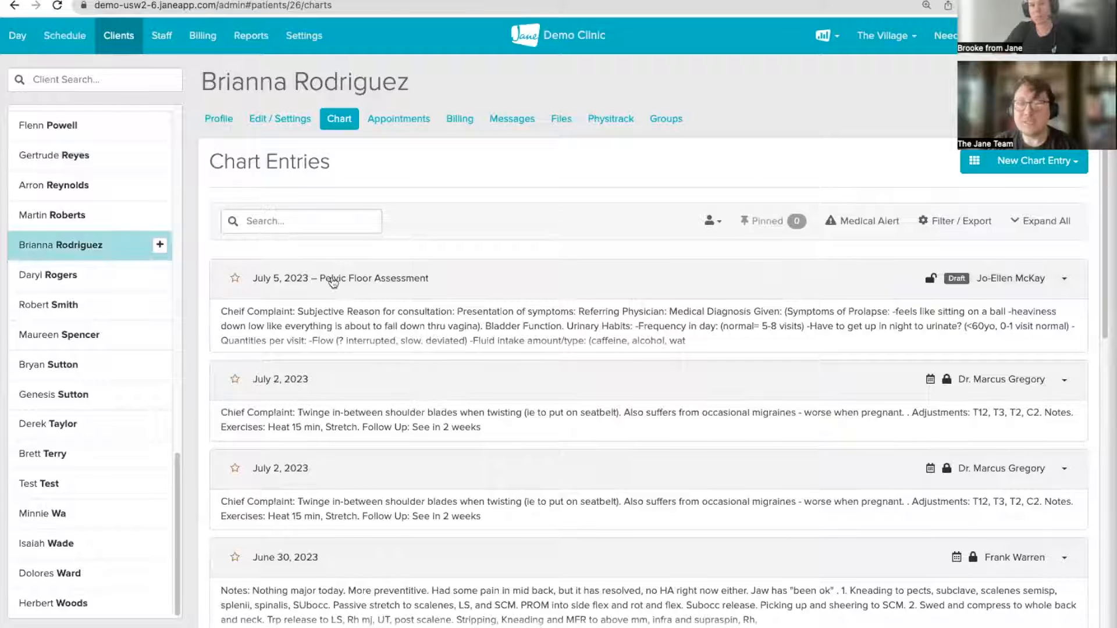
Step: Show the July 5 Day dashboard with 81 clients, 171 visits and 100% utilization
click(18, 38)
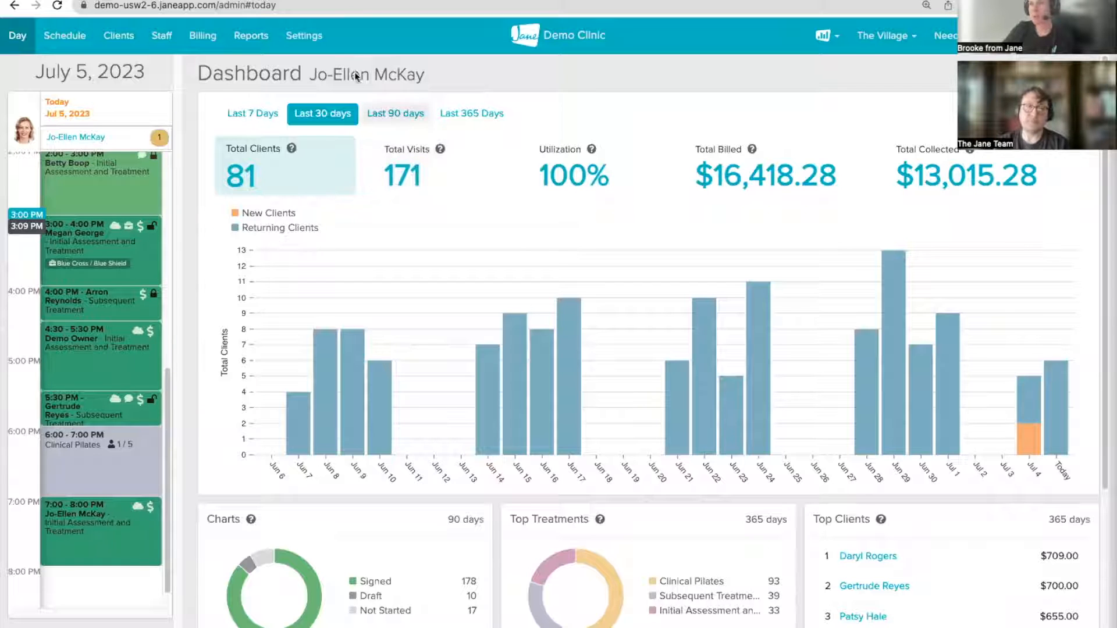
Step: Open Settings > Dashboard Permissions to review each staff member's dashboard access
click(300, 36)
scroll(79, 401, down, 5)
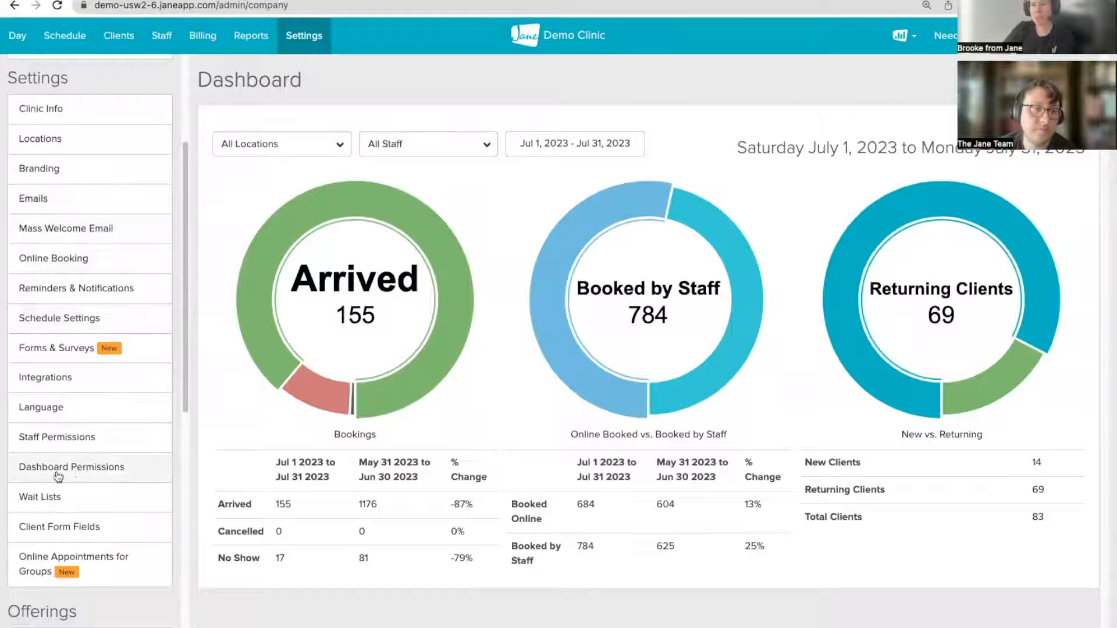
click(55, 469)
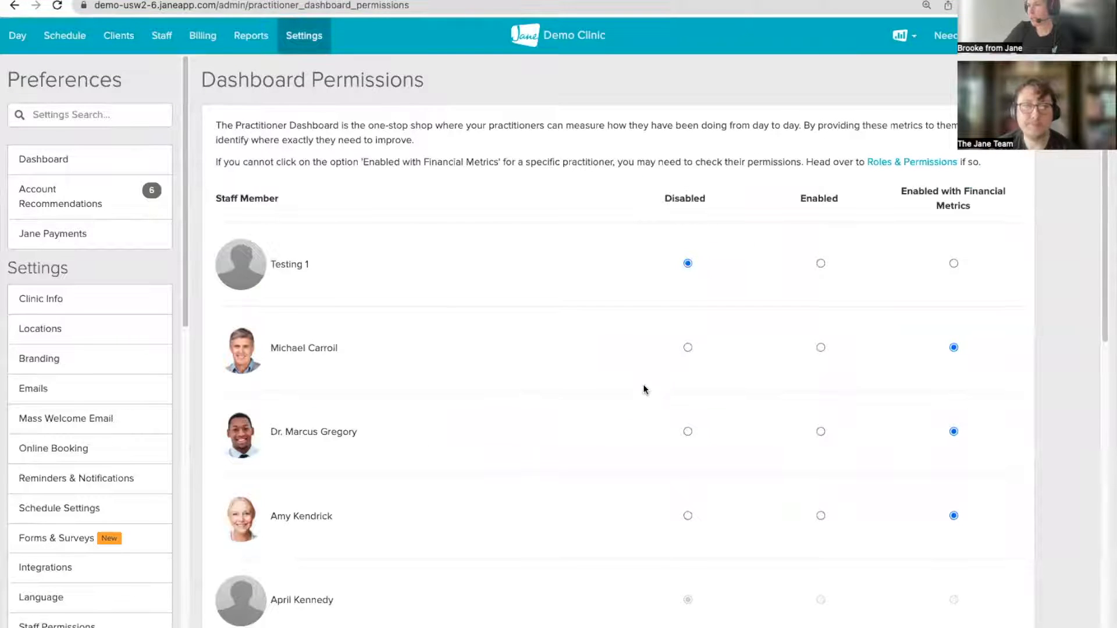
scroll(753, 451, down, 3)
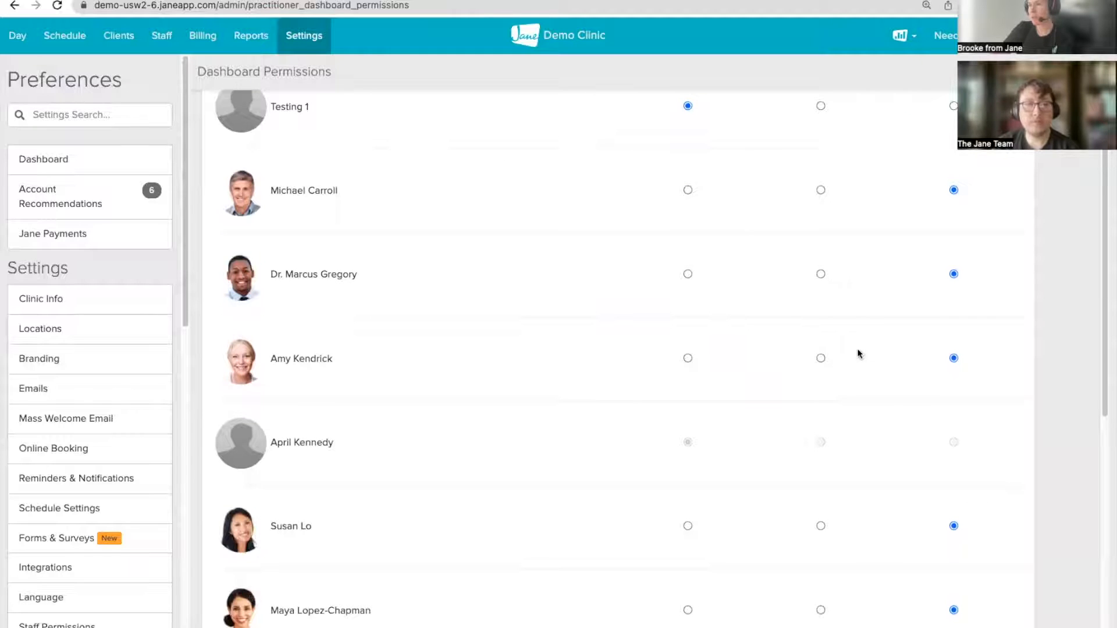
scroll(859, 355, up, 3)
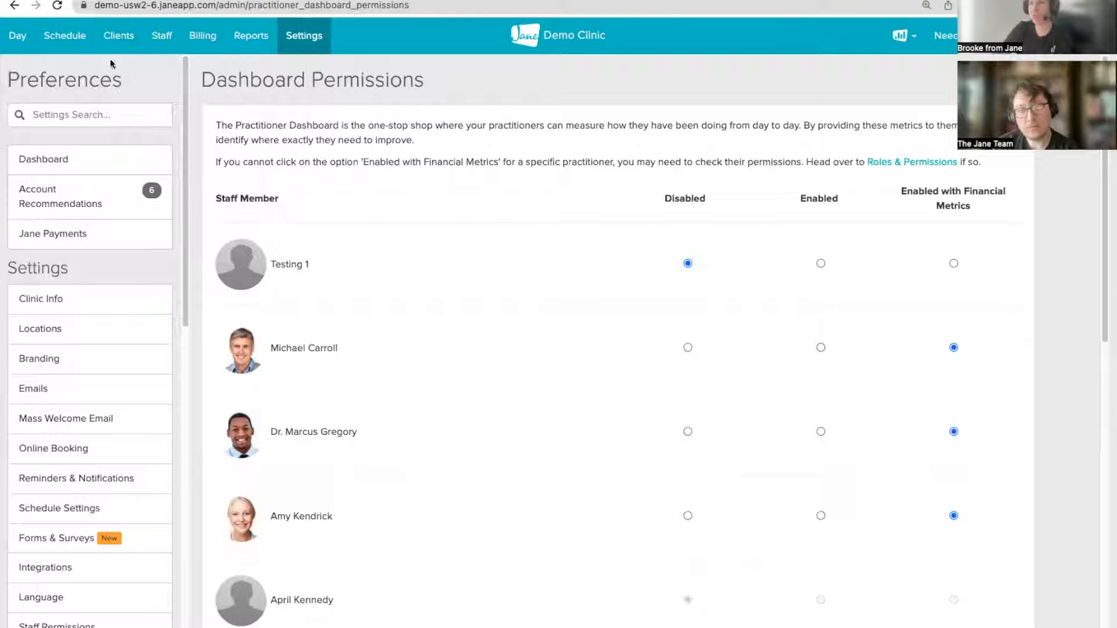
Step: From the Day dashboard, open the 7:00 PM appointment client's chart entries
click(19, 37)
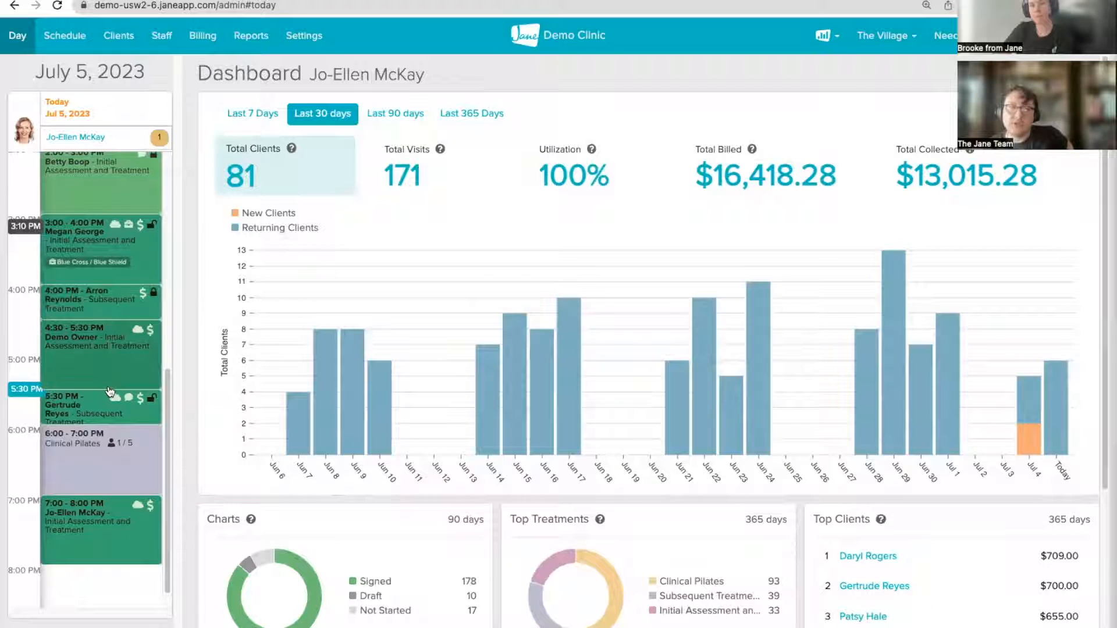
click(89, 513)
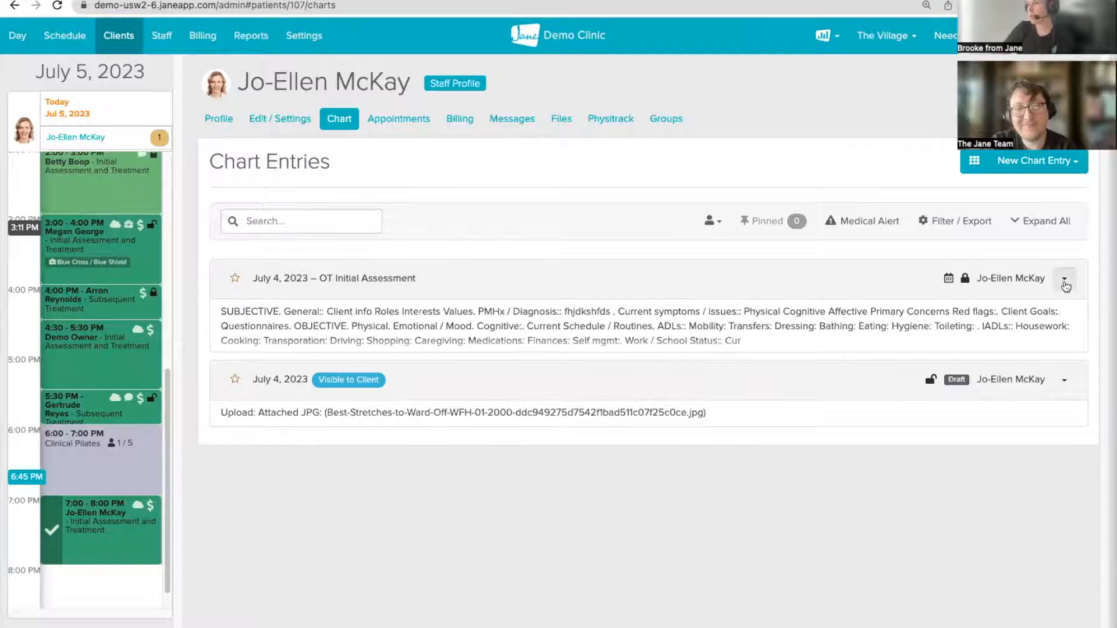
Step: Duplicate the July 4 OT Initial Assessment and expand the new July 5 draft
click(1073, 289)
click(968, 325)
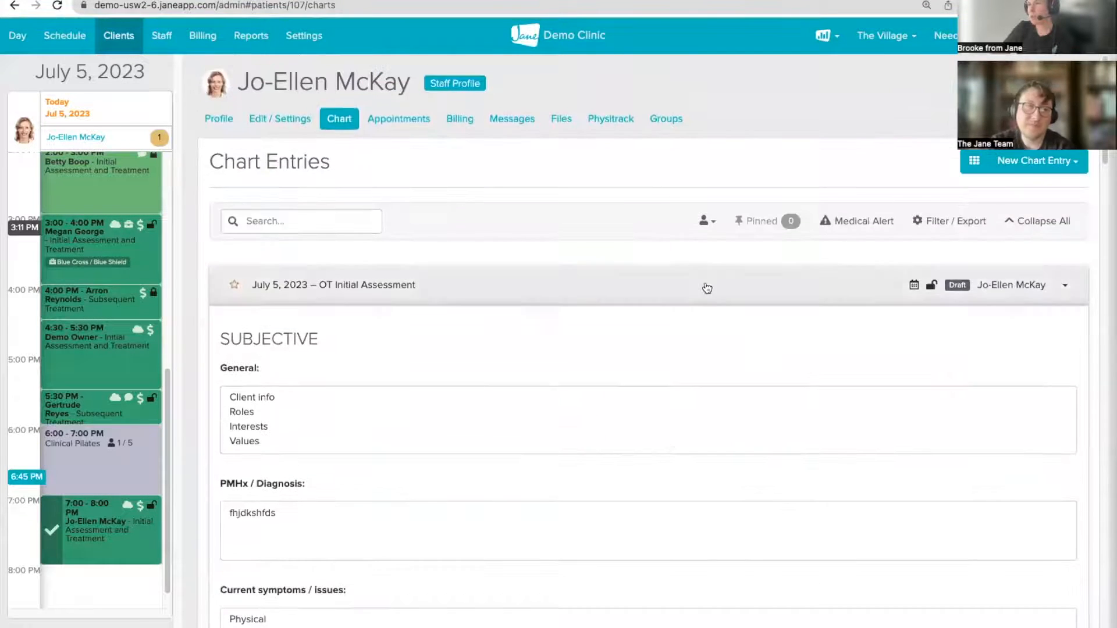
click(707, 287)
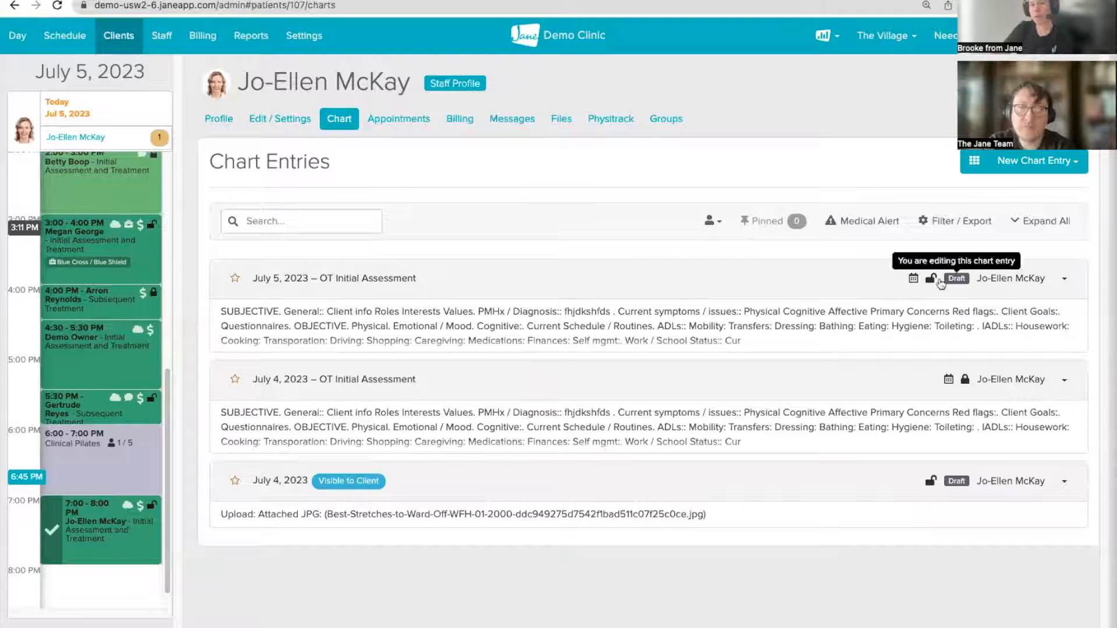
click(582, 279)
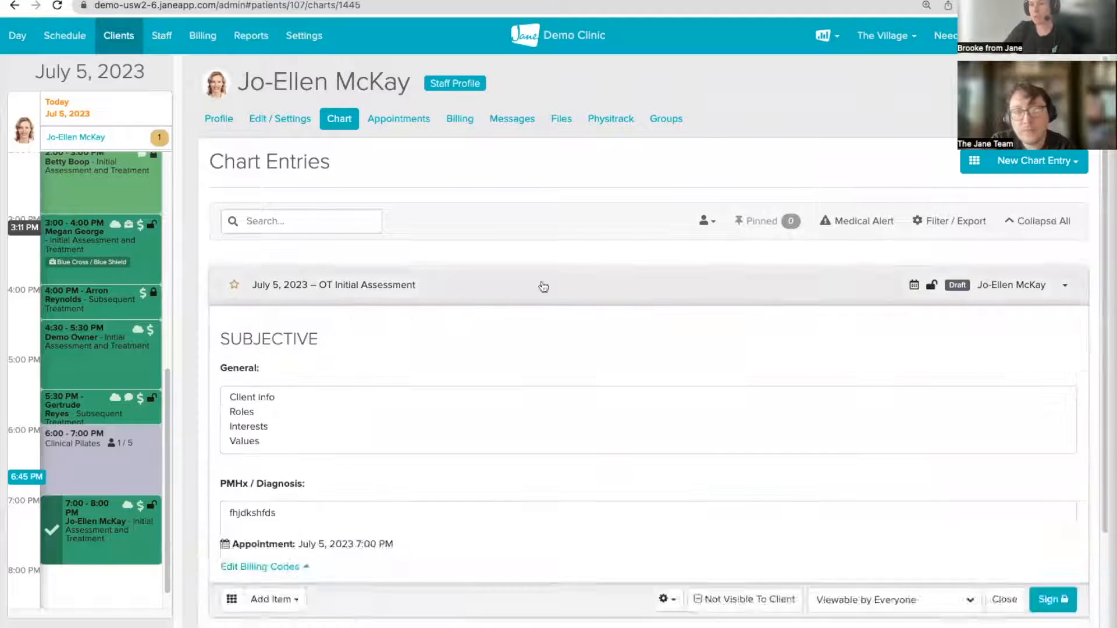
scroll(337, 396, down, 1)
scroll(338, 399, down, 13)
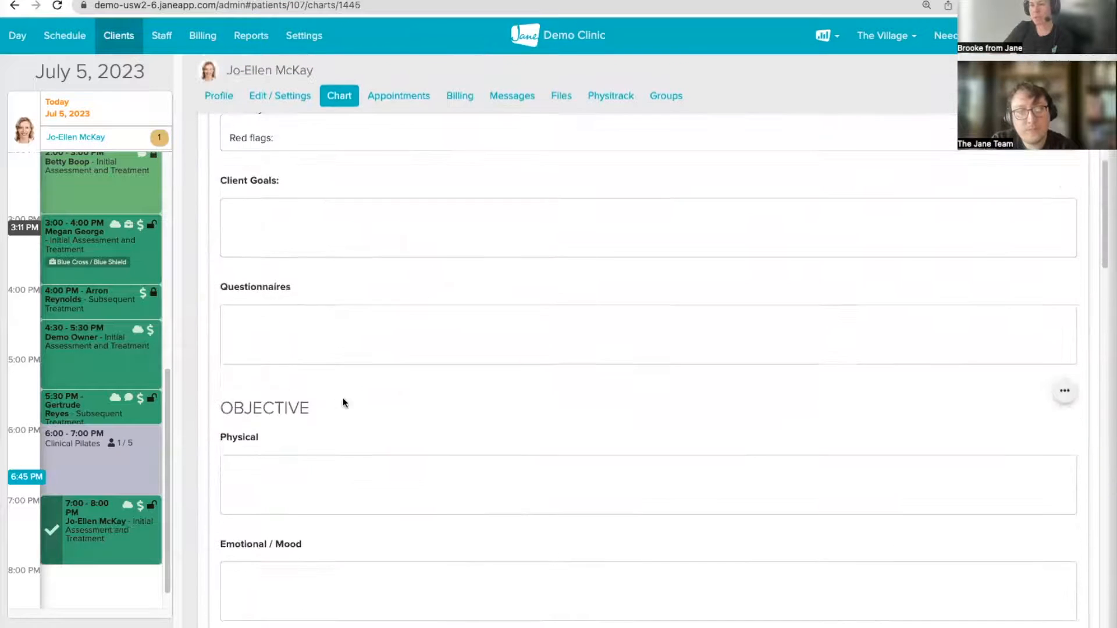
scroll(349, 399, down, 16)
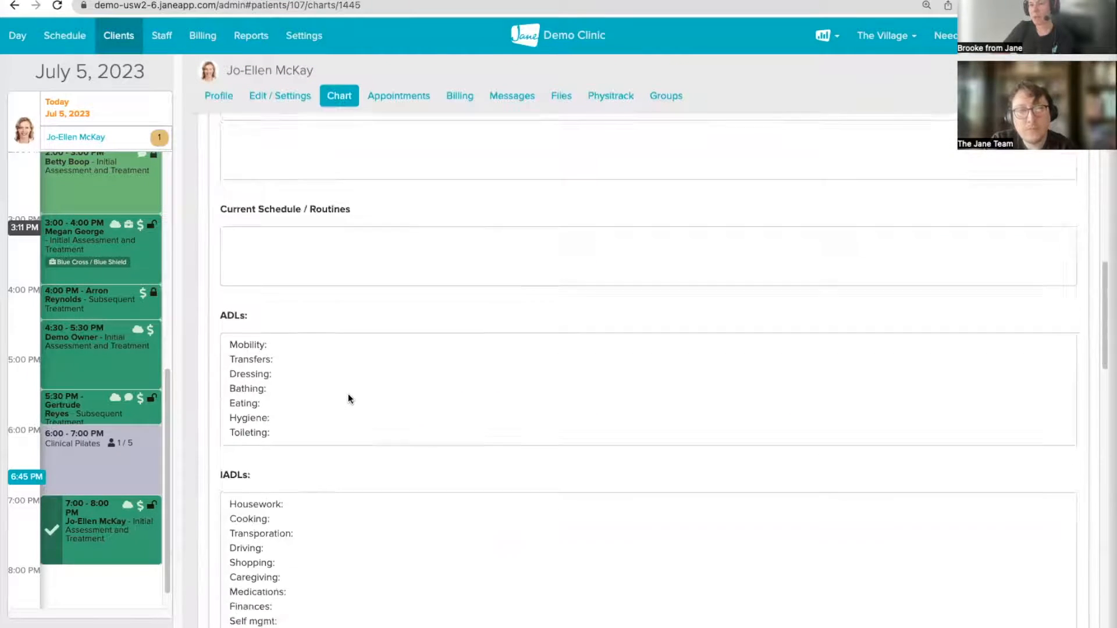
scroll(349, 399, down, 19)
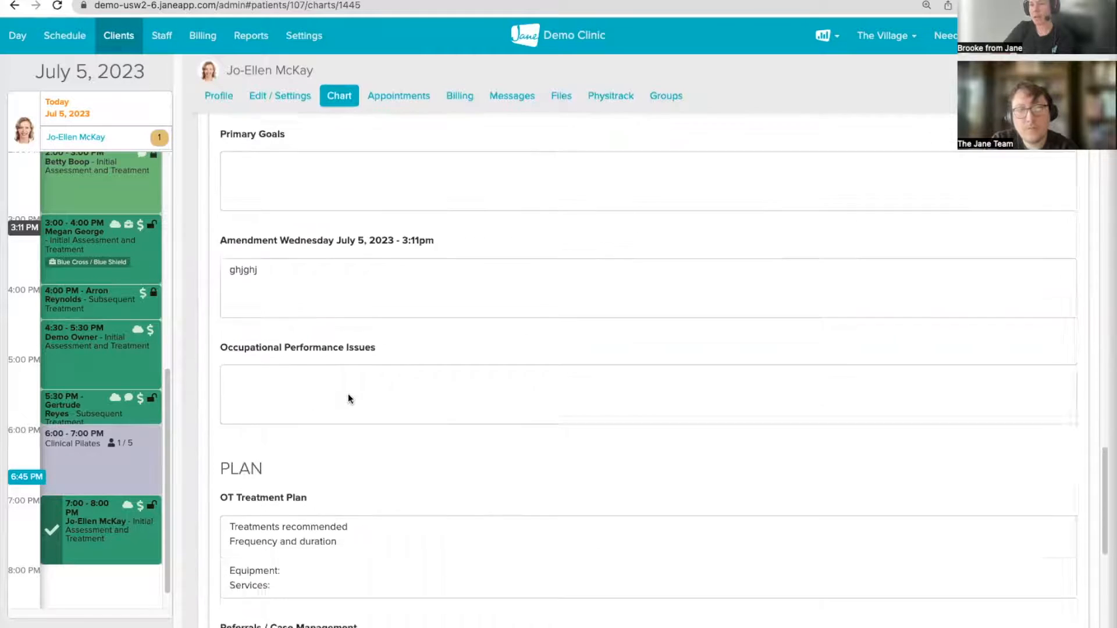
scroll(349, 399, down, 4)
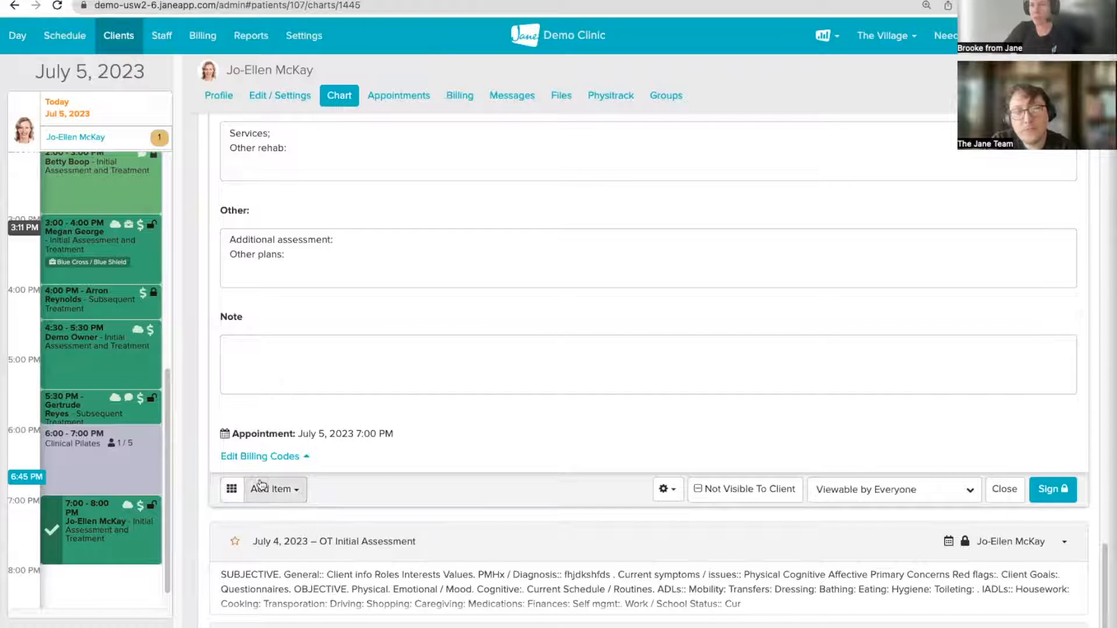
Step: Add a Signature item to the draft and type the practitioner's name as the signature
click(262, 488)
click(294, 281)
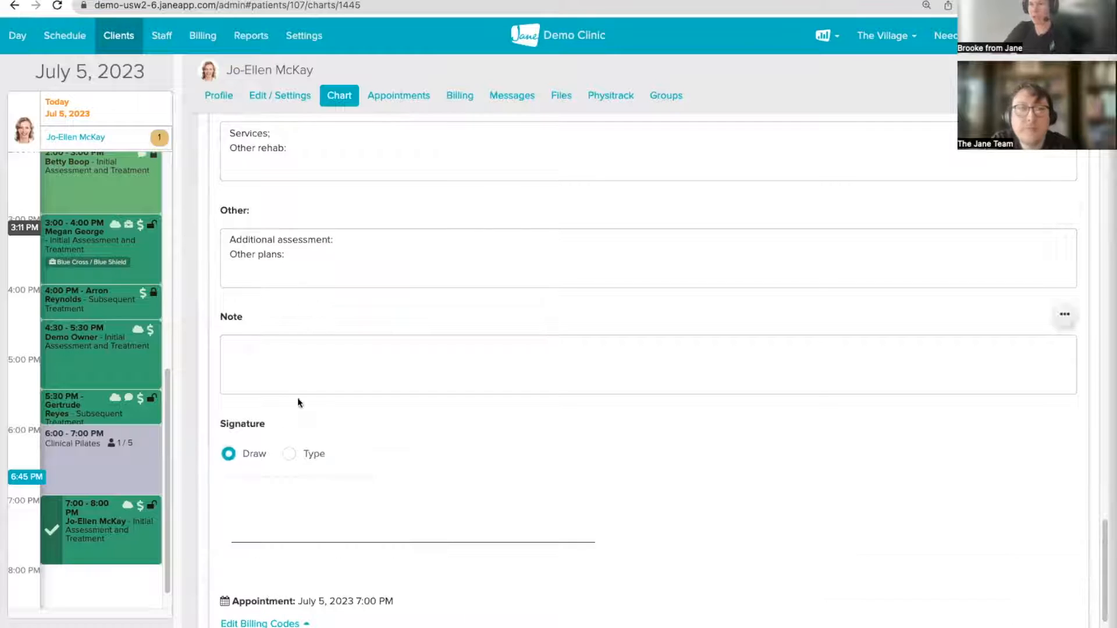
click(289, 454)
click(268, 516)
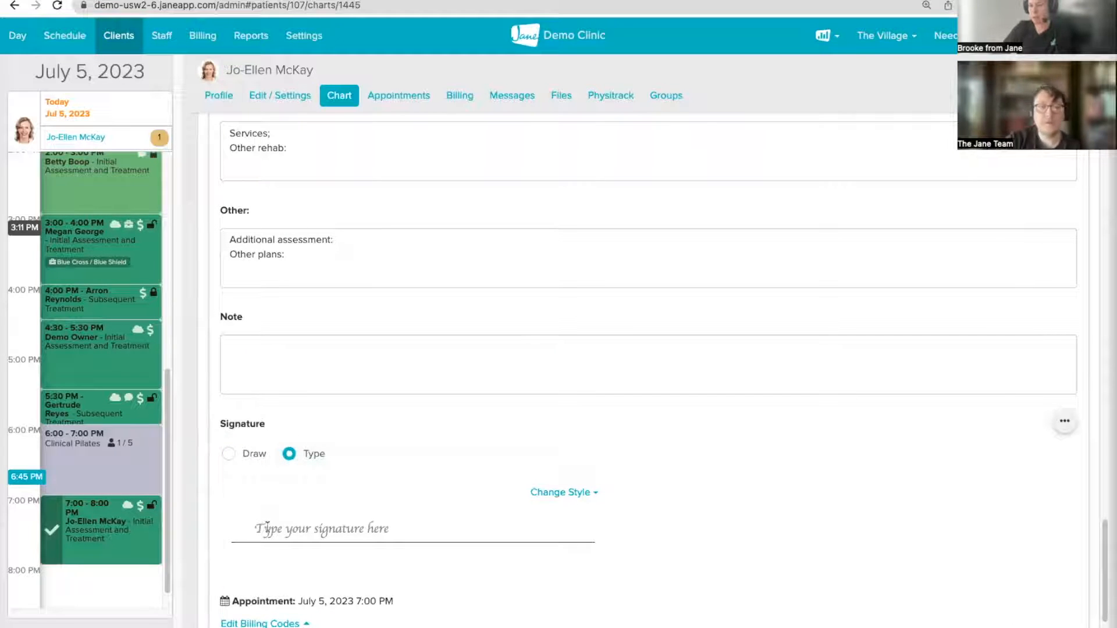
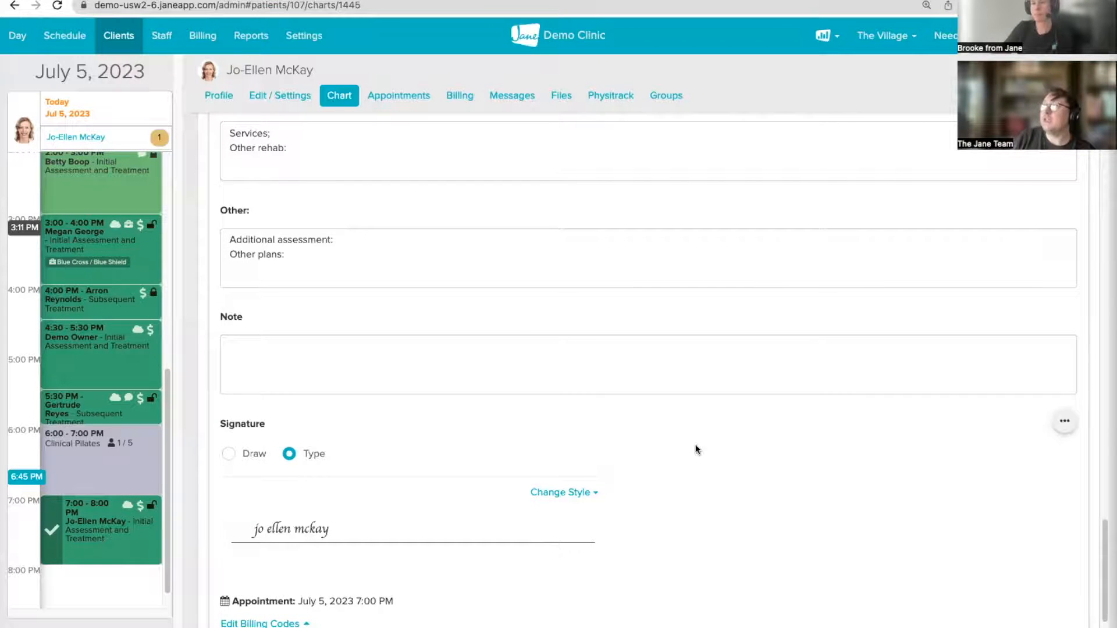
scroll(704, 448, down, 4)
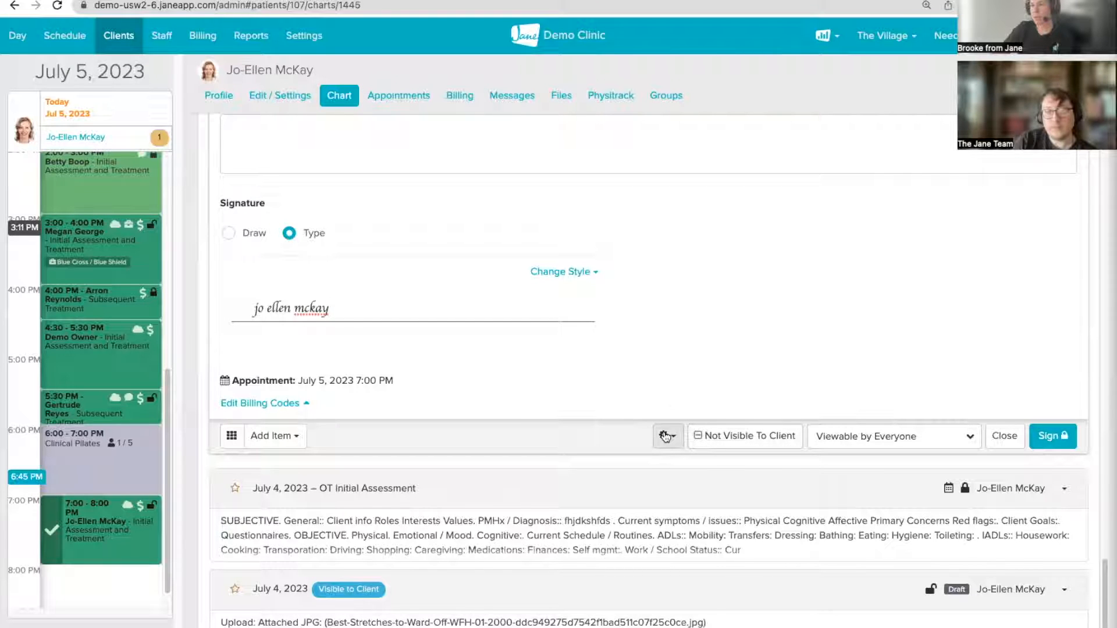
Step: Change the July 5 chart entry's author to Demo Owner
click(666, 437)
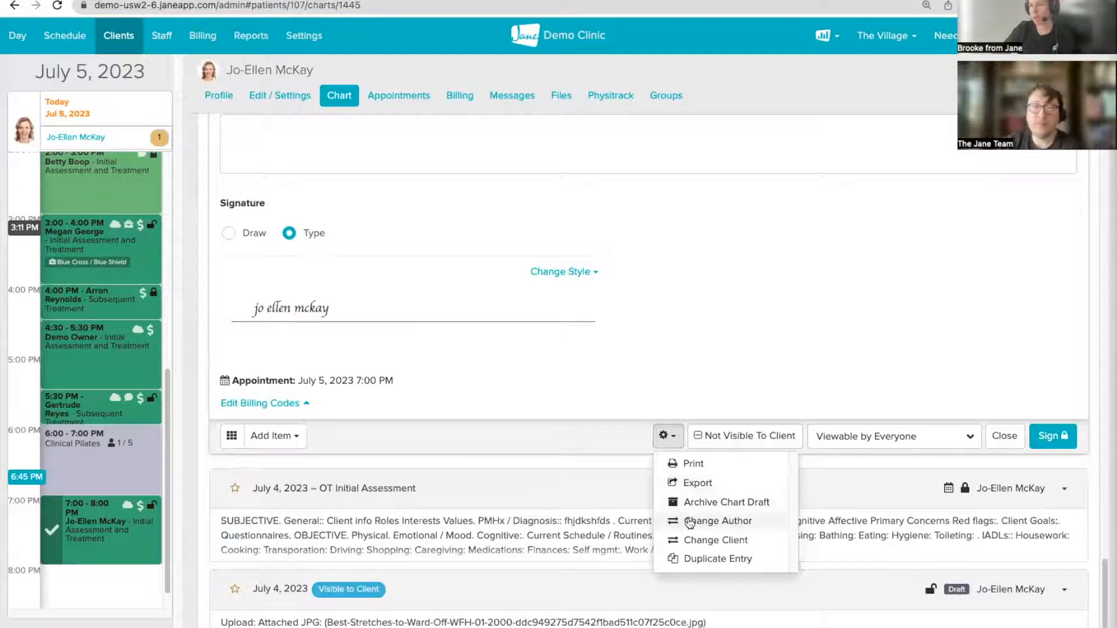
click(690, 523)
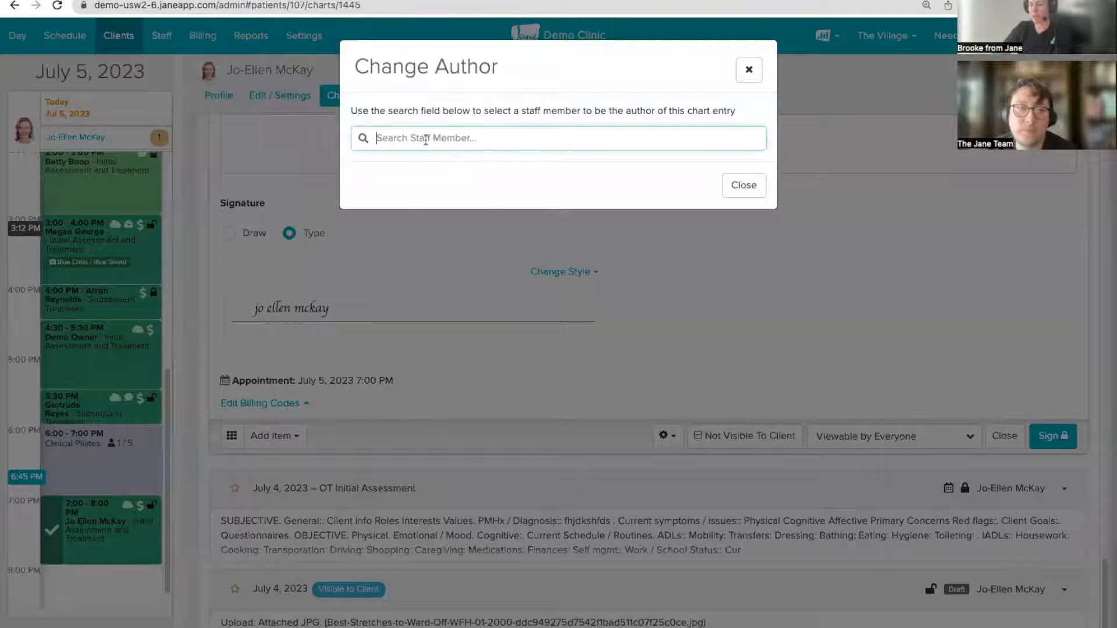
text(demo)
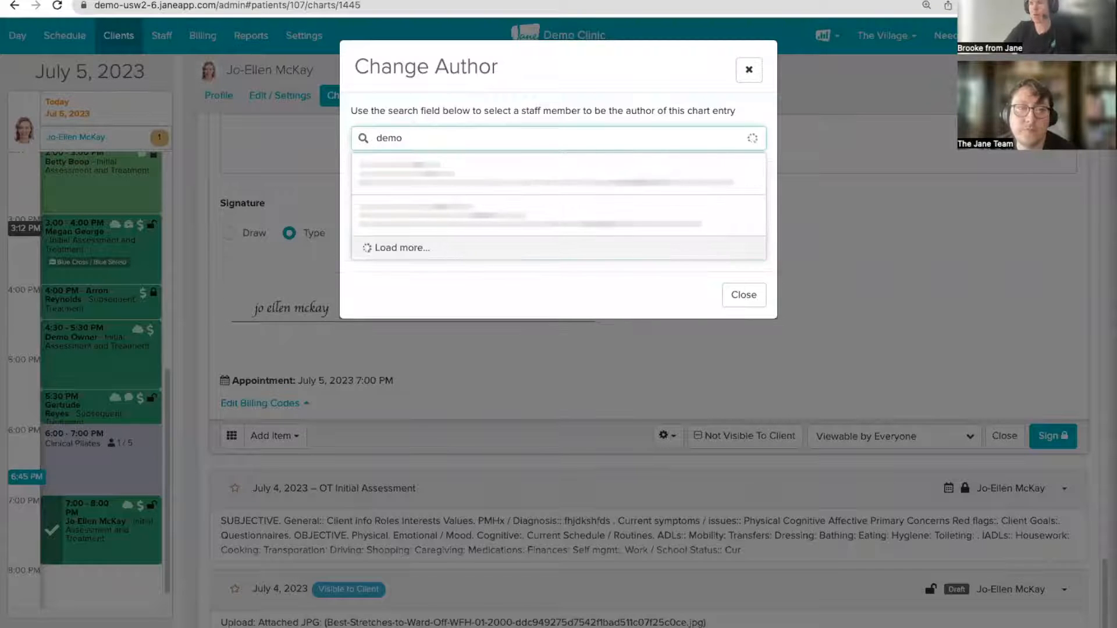
click(413, 162)
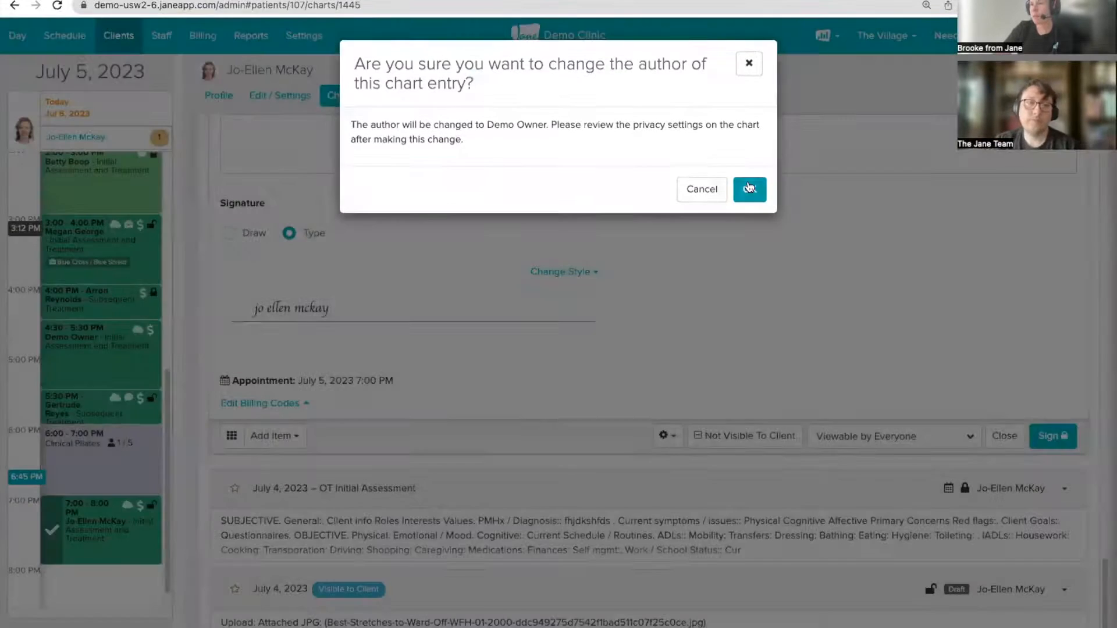
click(749, 188)
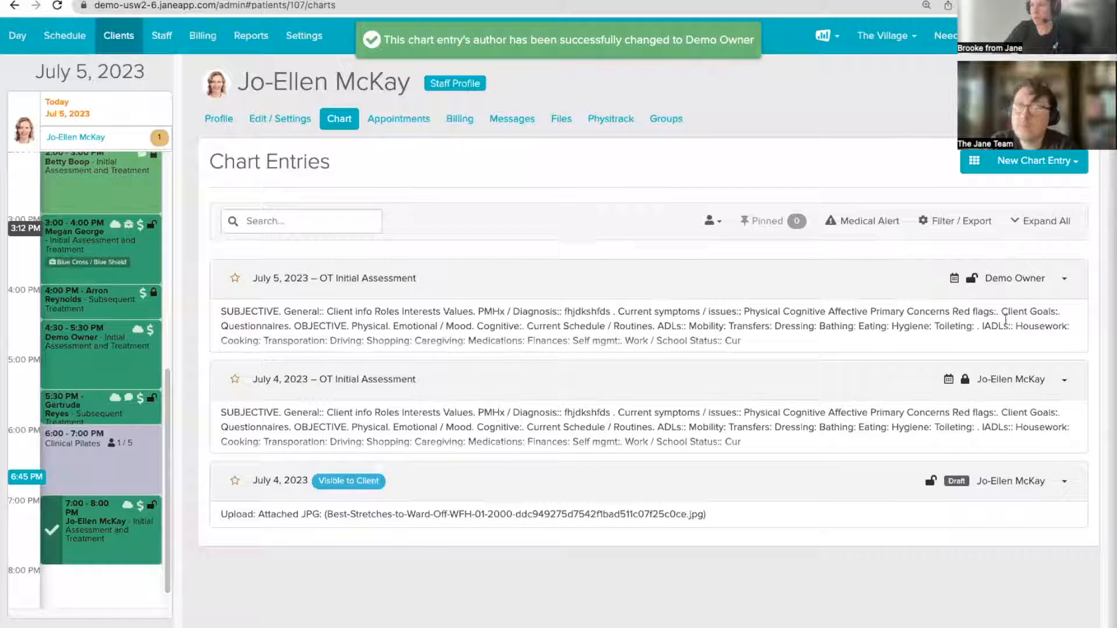
Step: Expand the July 5 OT Initial Assessment entry and scroll through its contents
click(805, 285)
scroll(566, 314, down, 5)
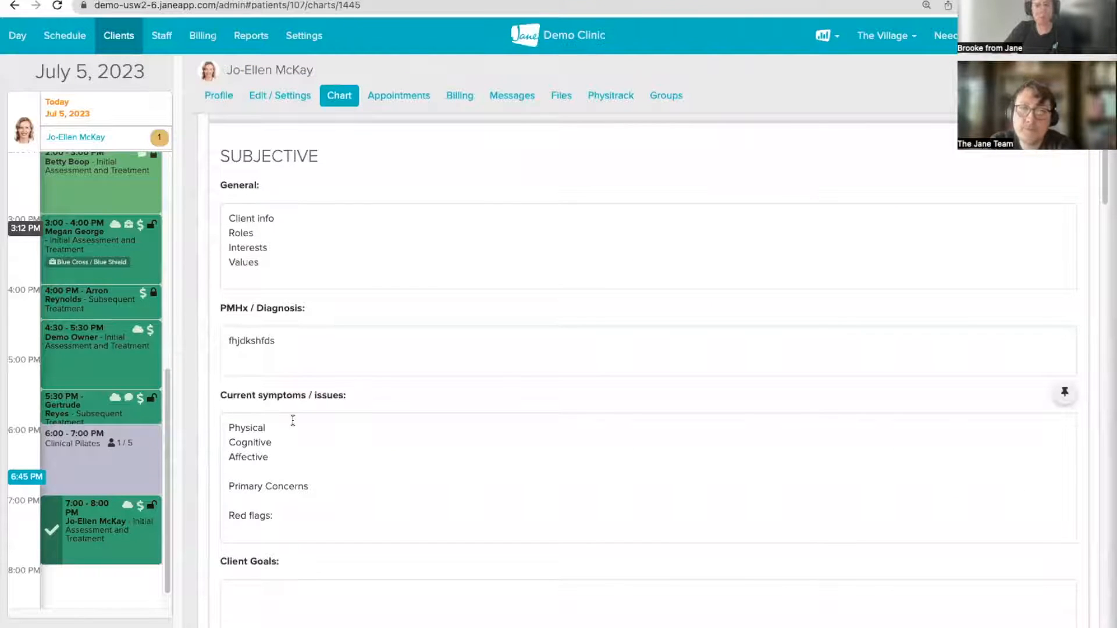
scroll(293, 420, down, 6)
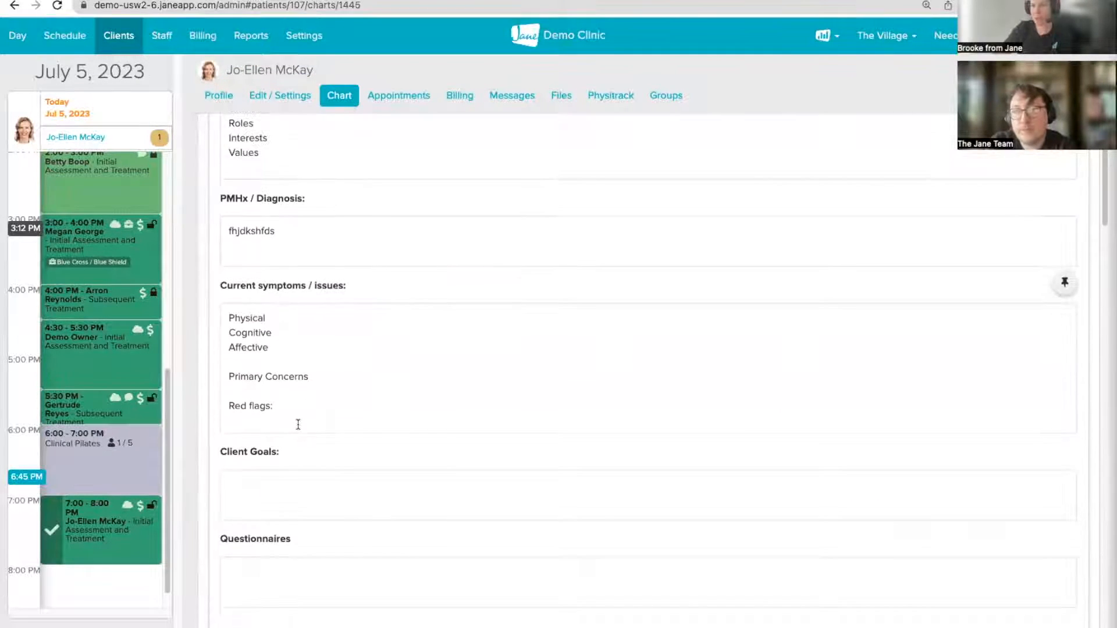
scroll(298, 425, down, 12)
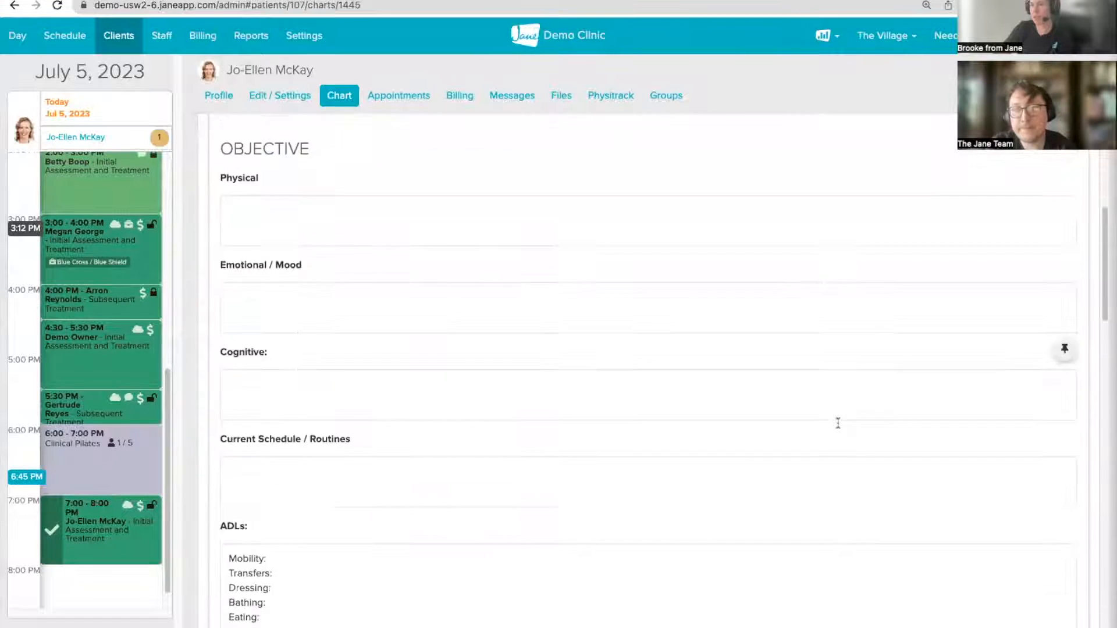
scroll(1009, 444, down, 20)
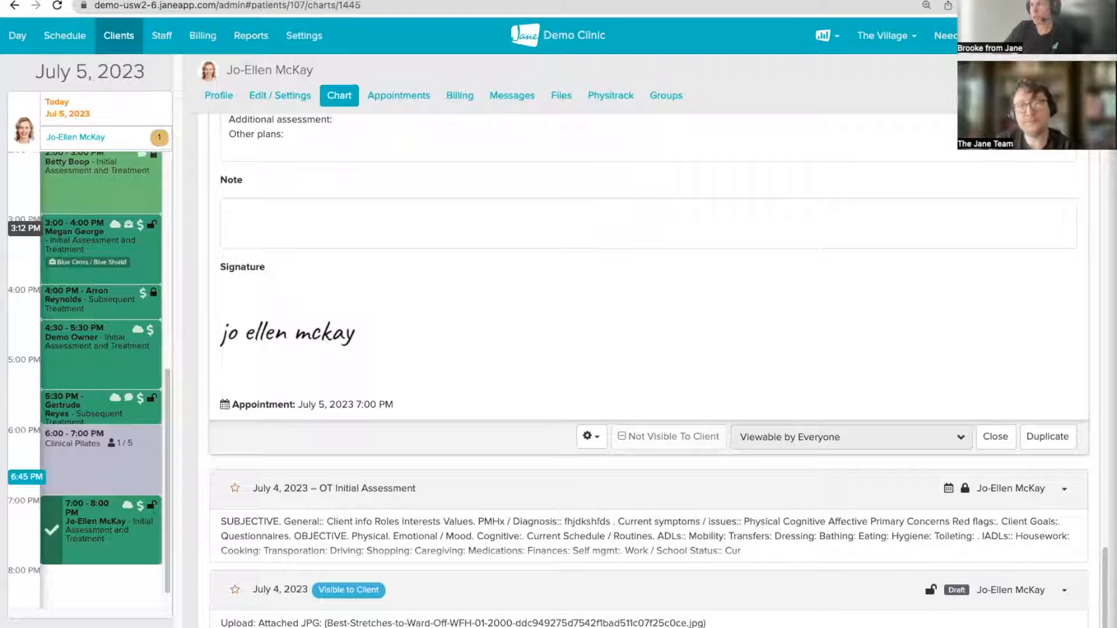
Step: Sign in as Demo Owner with the account password and open the Staff profile
click(1006, 313)
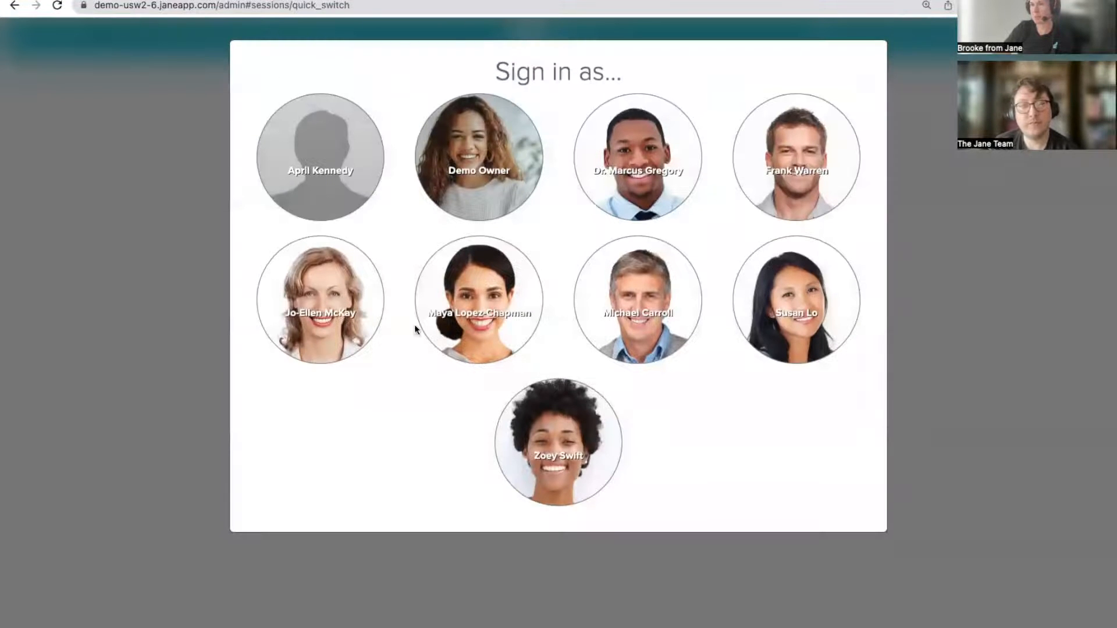
click(510, 171)
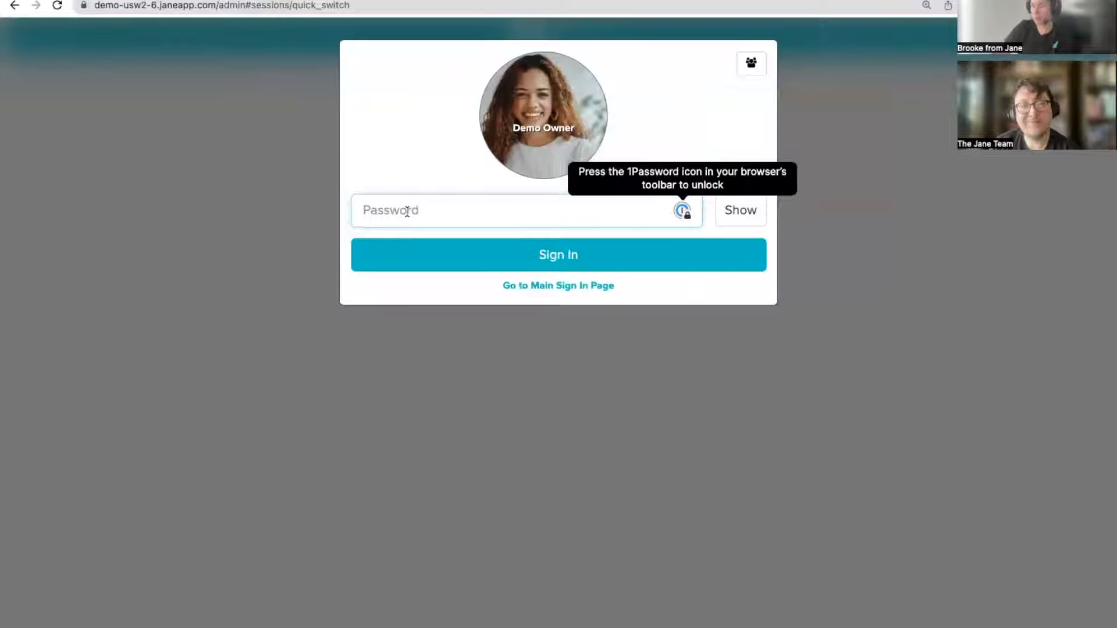
text(**********)
key(Return)
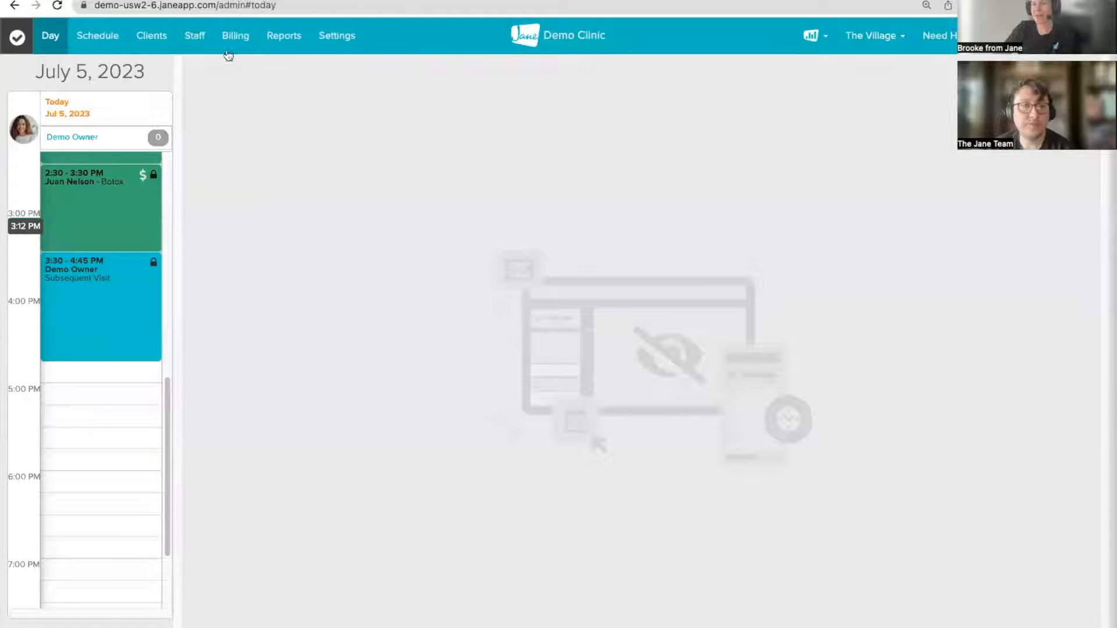
click(194, 36)
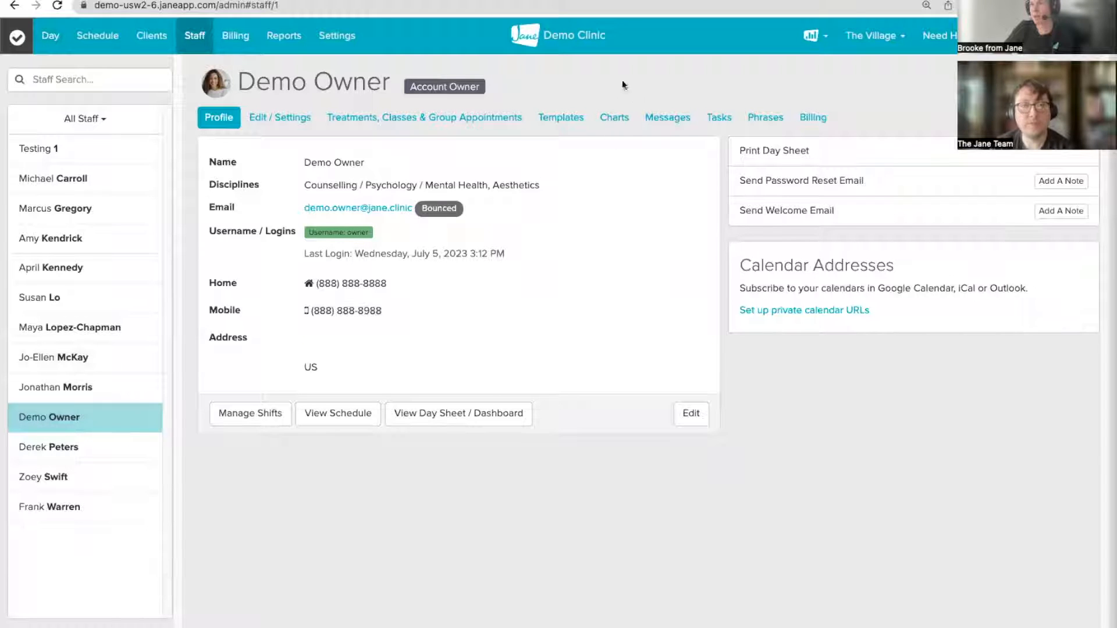
Step: Show Demo Owner's Charts and expand the July 5 OT Initial Assessment entry
click(620, 118)
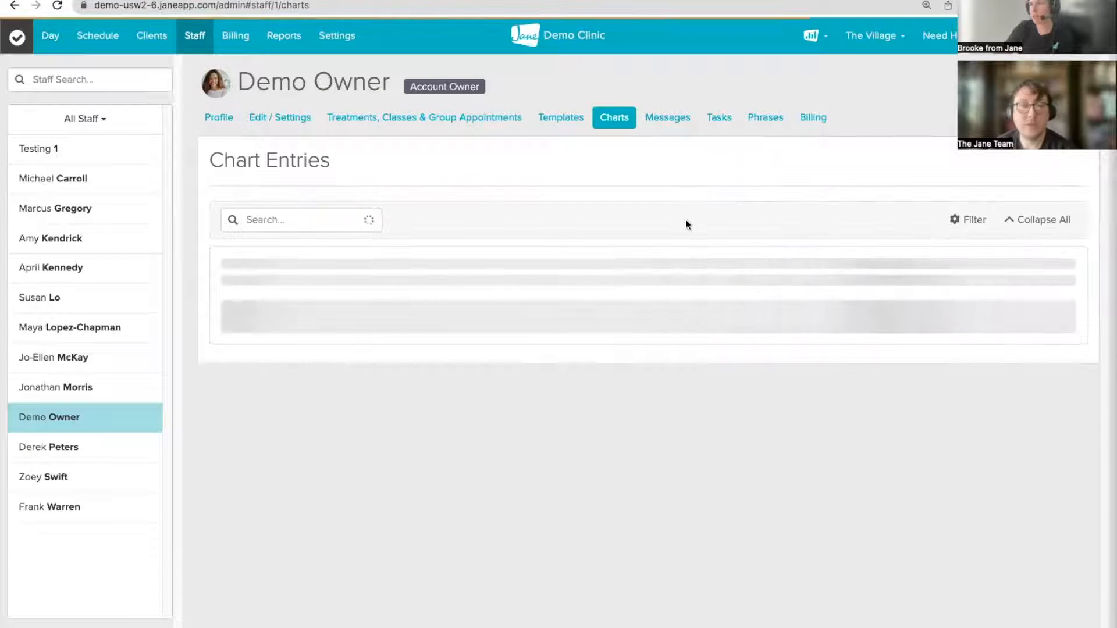
scroll(687, 308, down, 3)
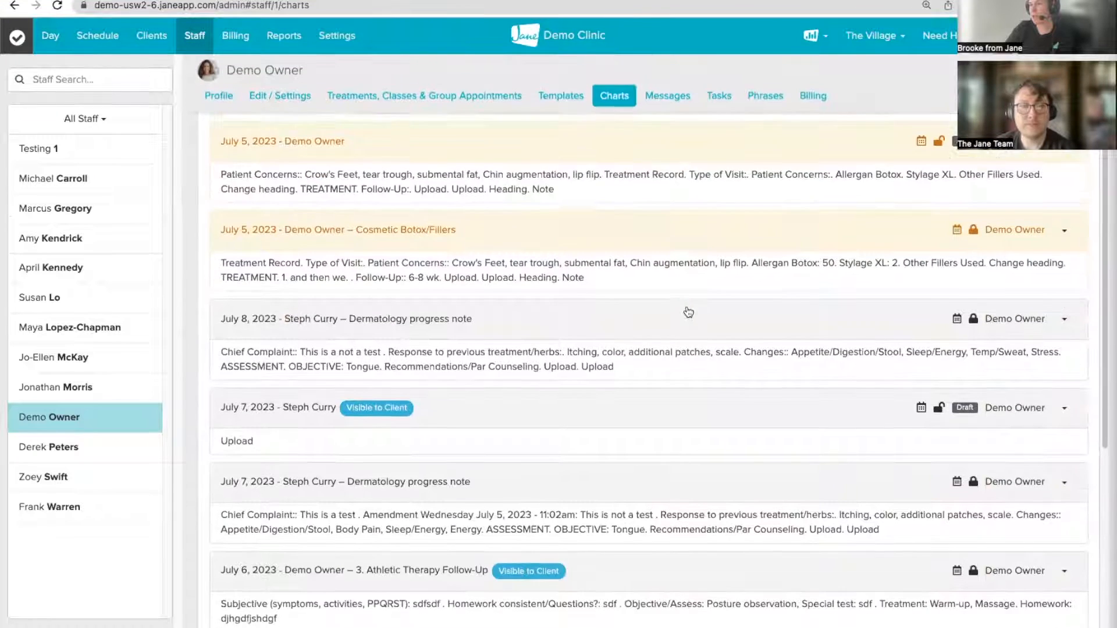
scroll(689, 312, down, 5)
scroll(579, 279, down, 3)
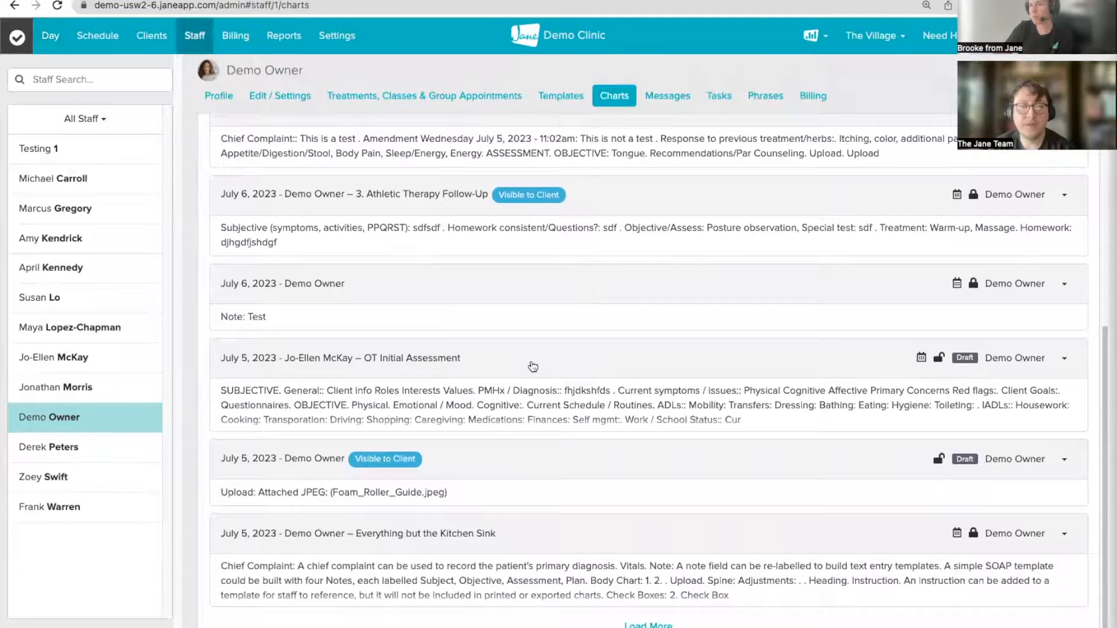
click(533, 366)
scroll(534, 361, down, 7)
scroll(540, 365, down, 3)
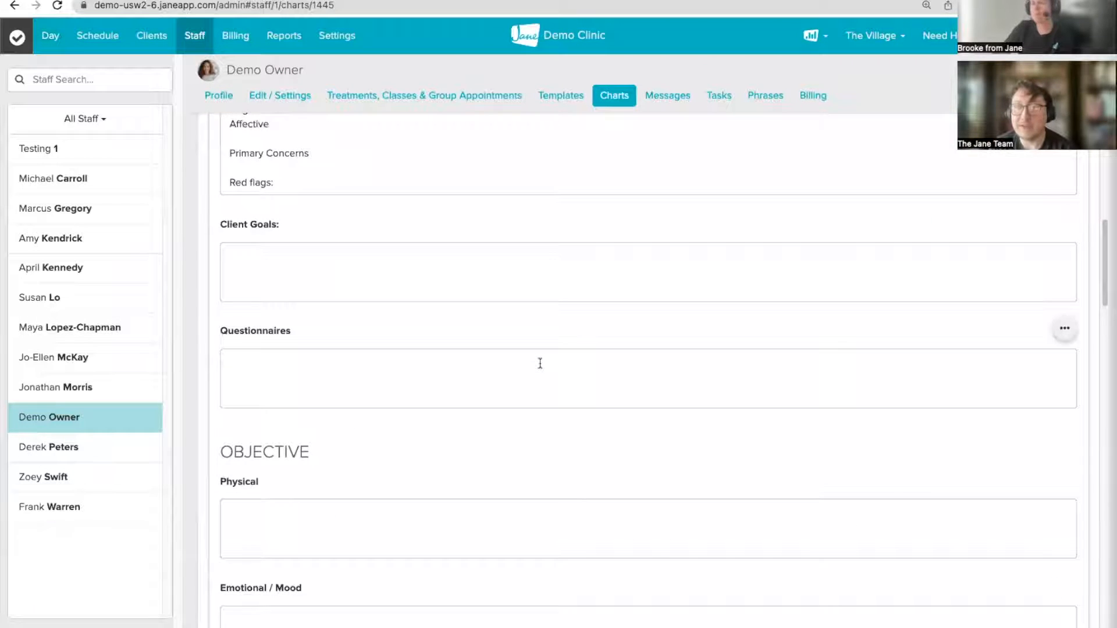
scroll(540, 363, up, 10)
scroll(525, 369, down, 1)
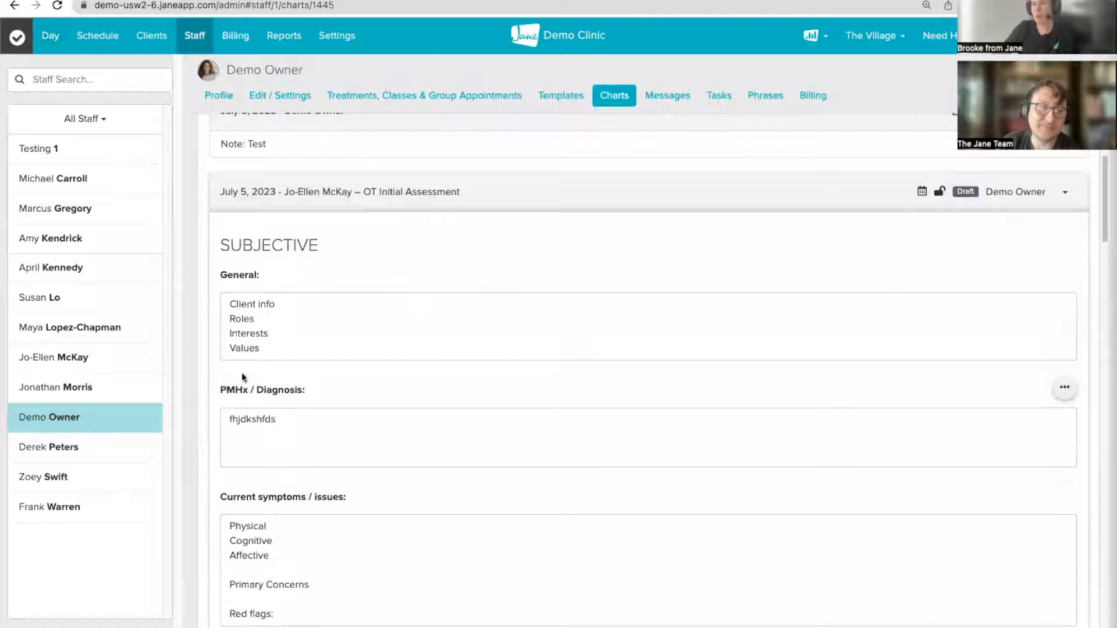
scroll(269, 483, down, 1)
scroll(268, 483, down, 12)
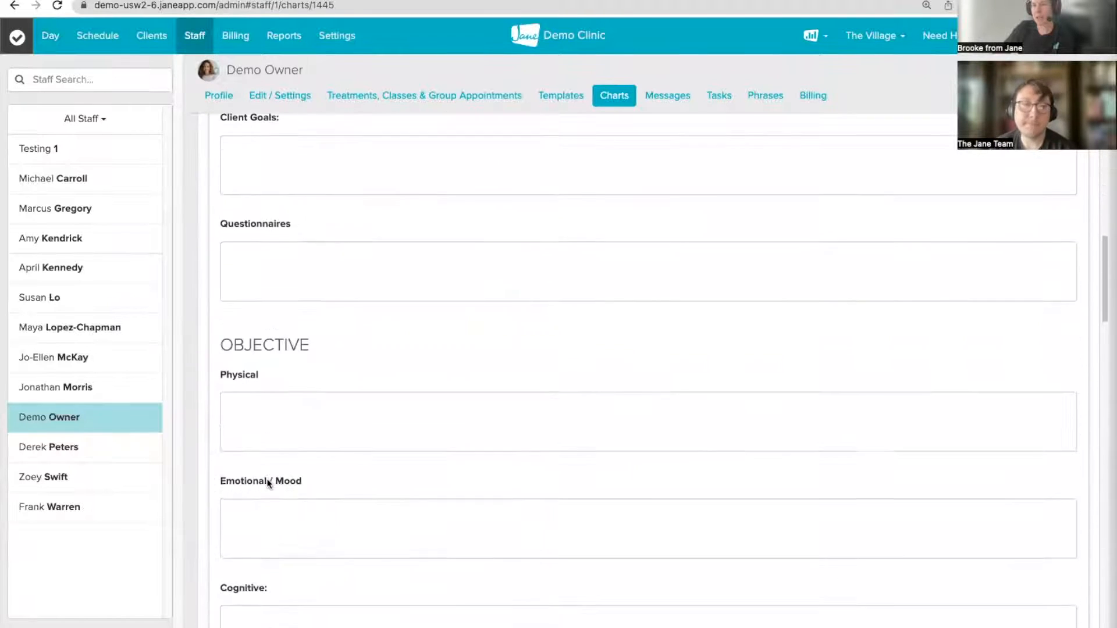
scroll(346, 494, down, 20)
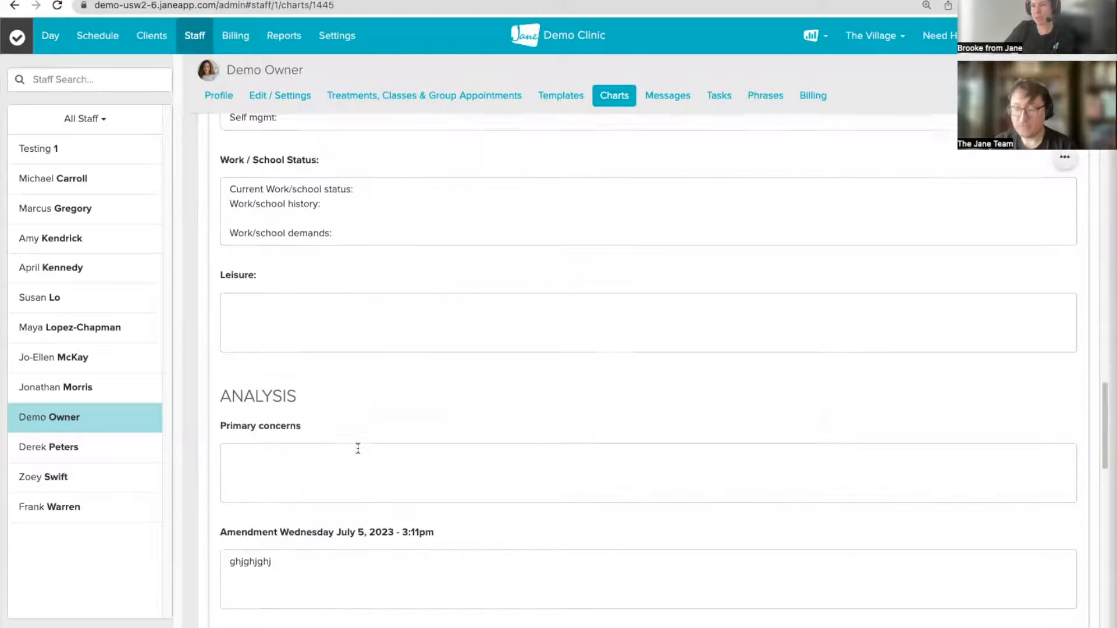
scroll(358, 450, down, 14)
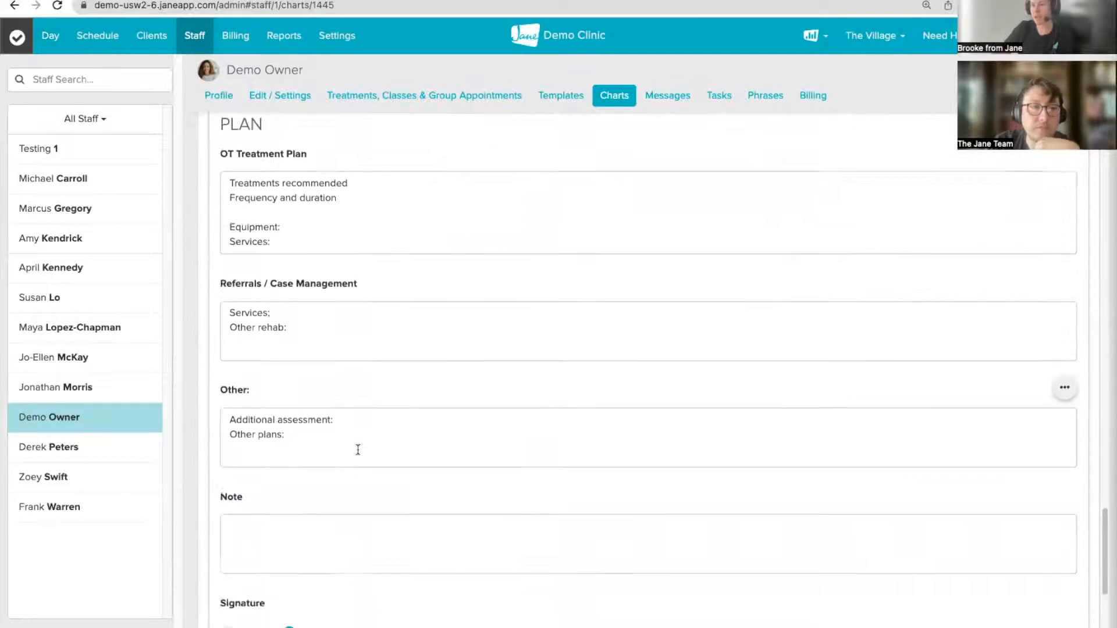
scroll(358, 449, down, 2)
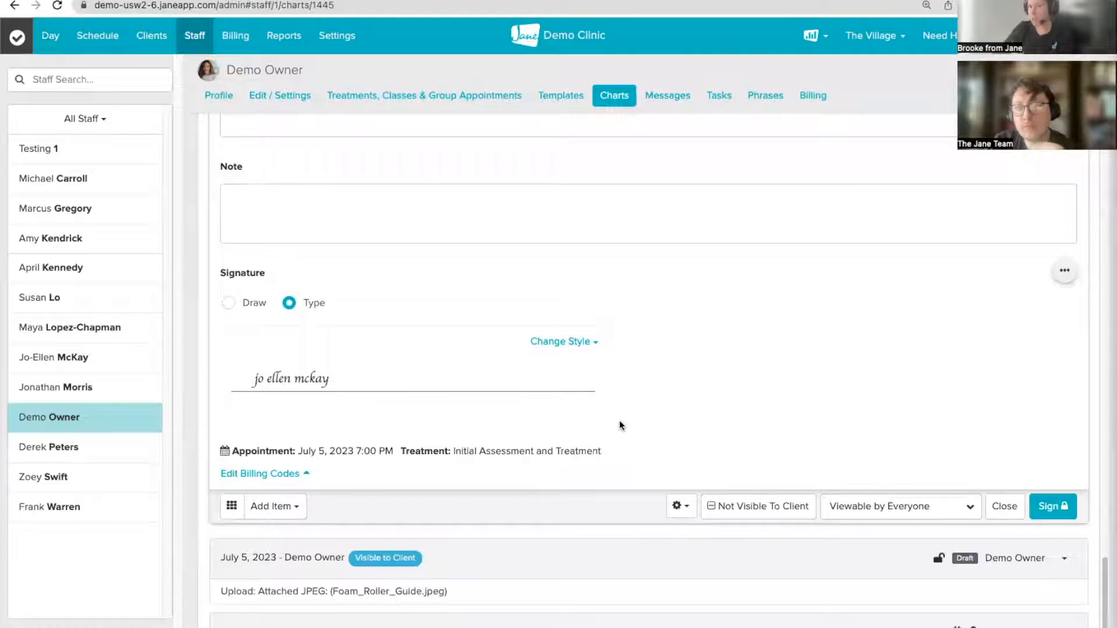
Step: Add a typed signature block reading 'demo owner' to the chart entry
click(680, 506)
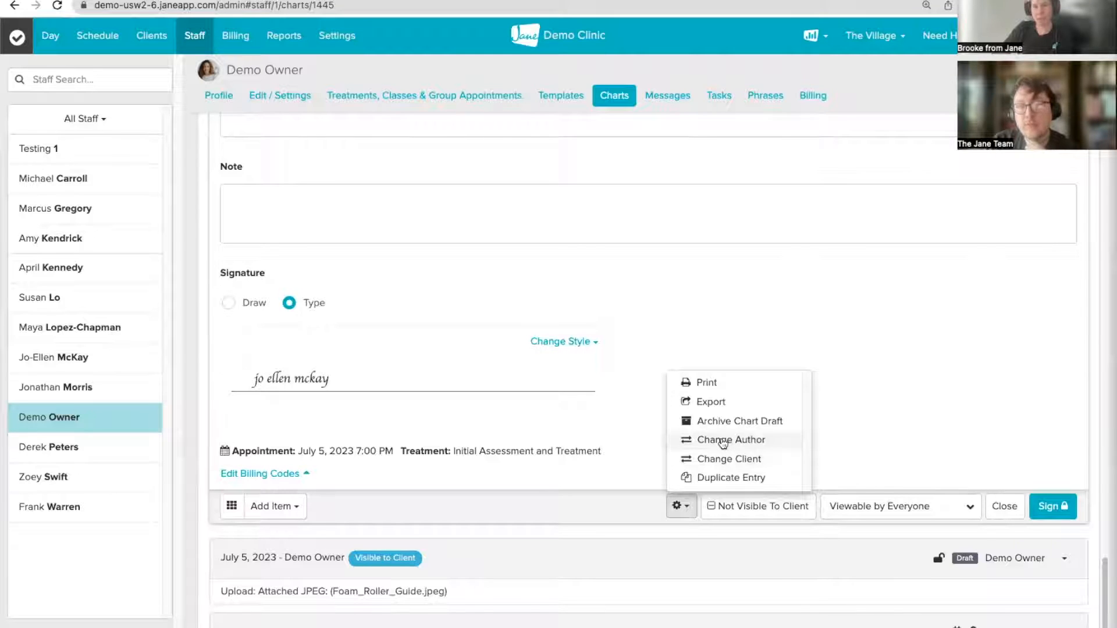
click(898, 406)
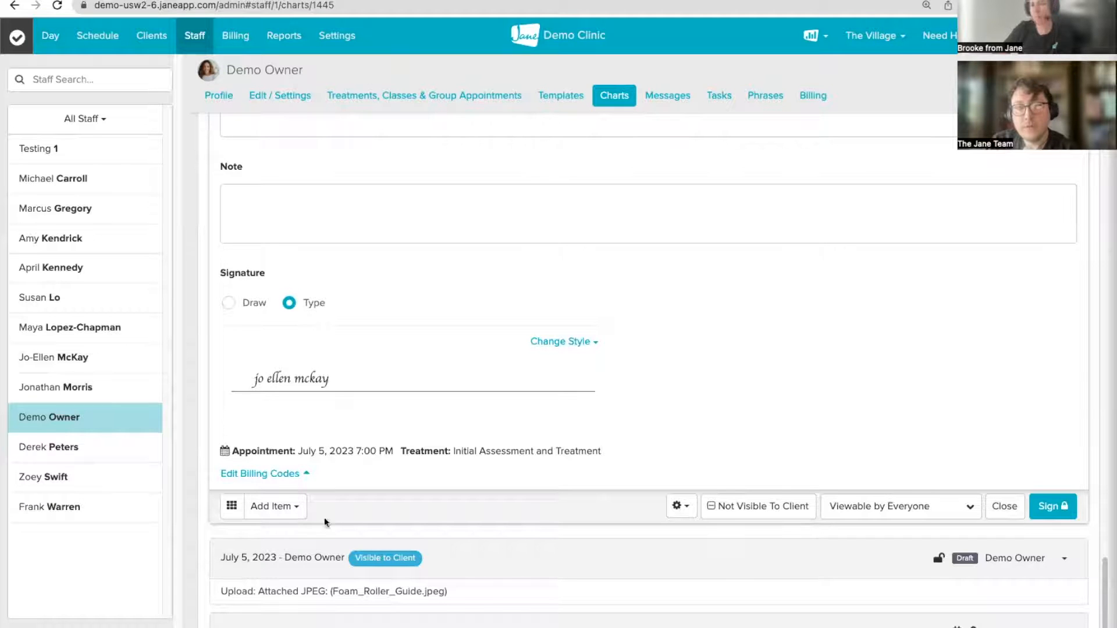
click(228, 506)
click(301, 338)
click(288, 470)
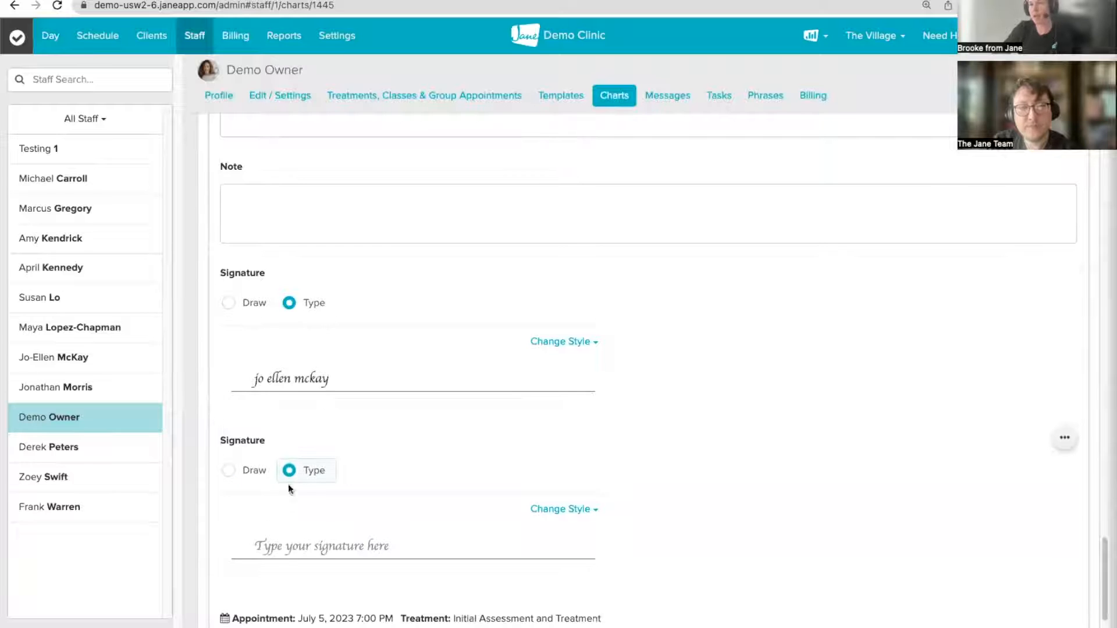
text(demo owner)
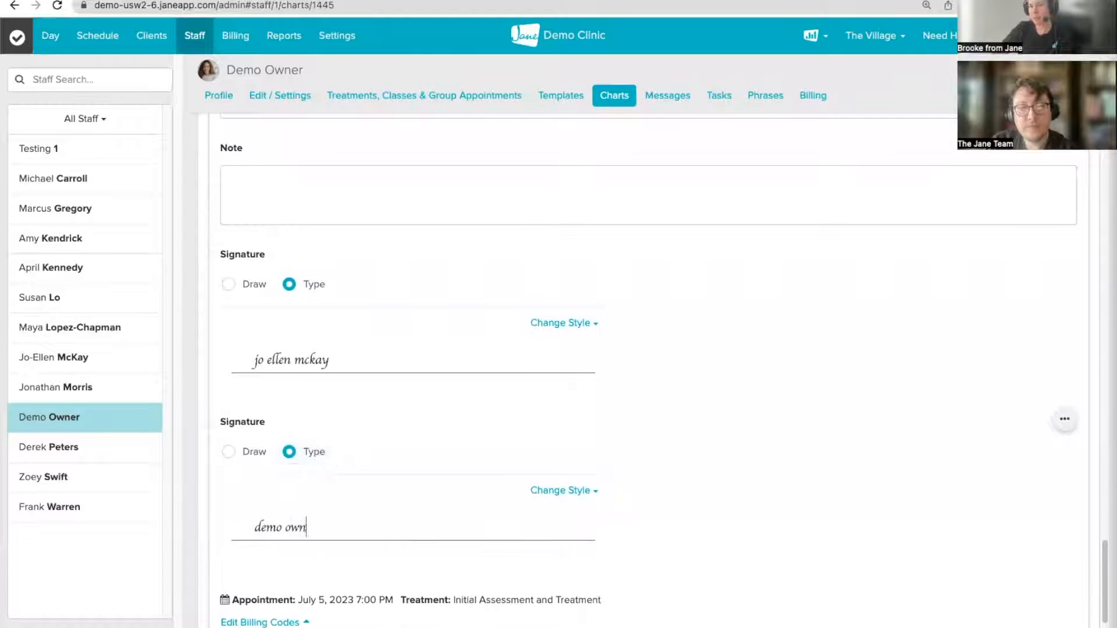
Step: Sign and lock the chart entry as Demo Owner
scroll(949, 485, down, 3)
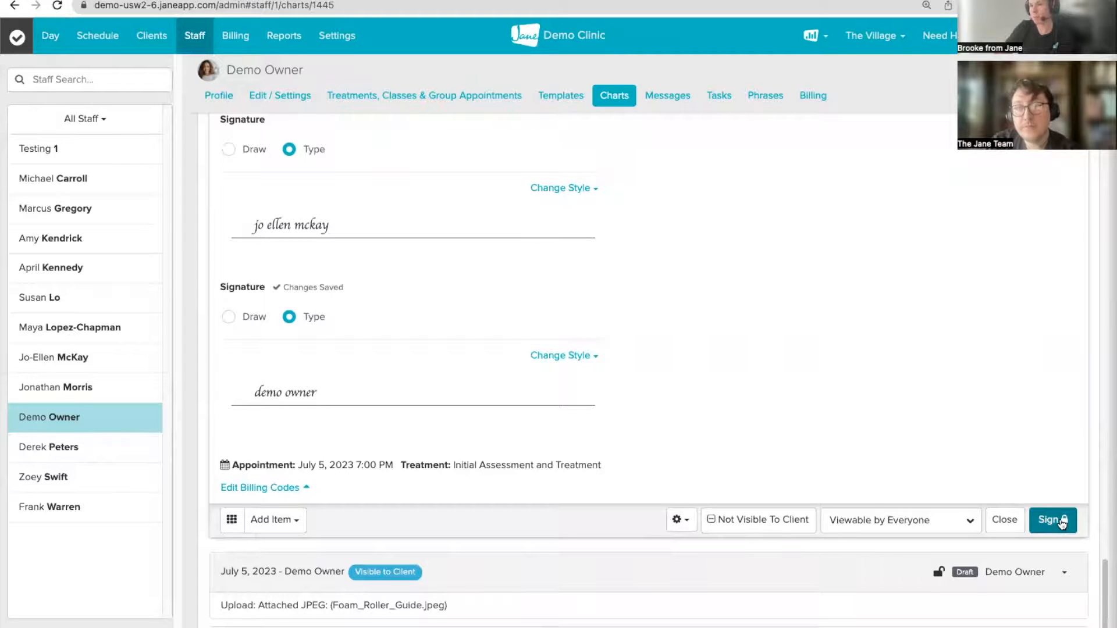
click(1055, 520)
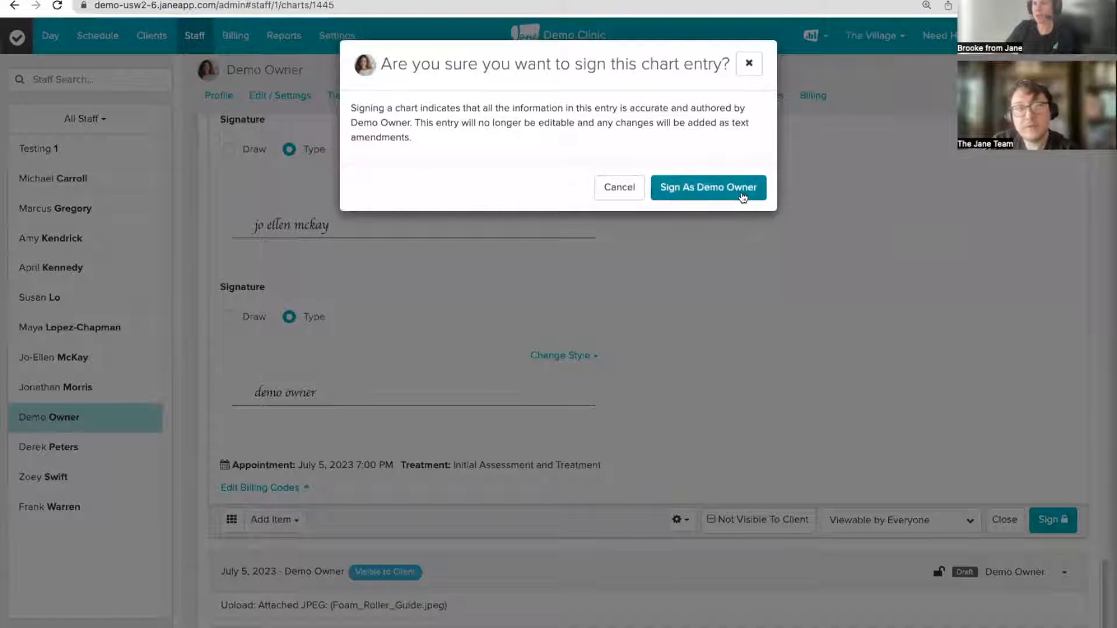
click(721, 192)
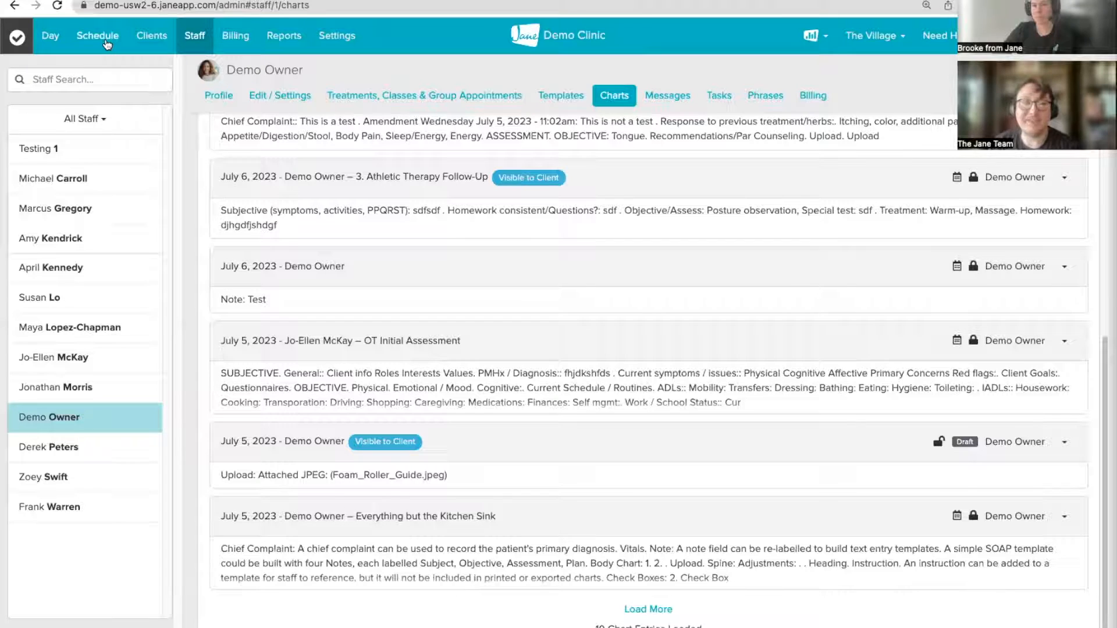
Step: Go to Settings > Adjustments and start a New Adjustment form
click(327, 45)
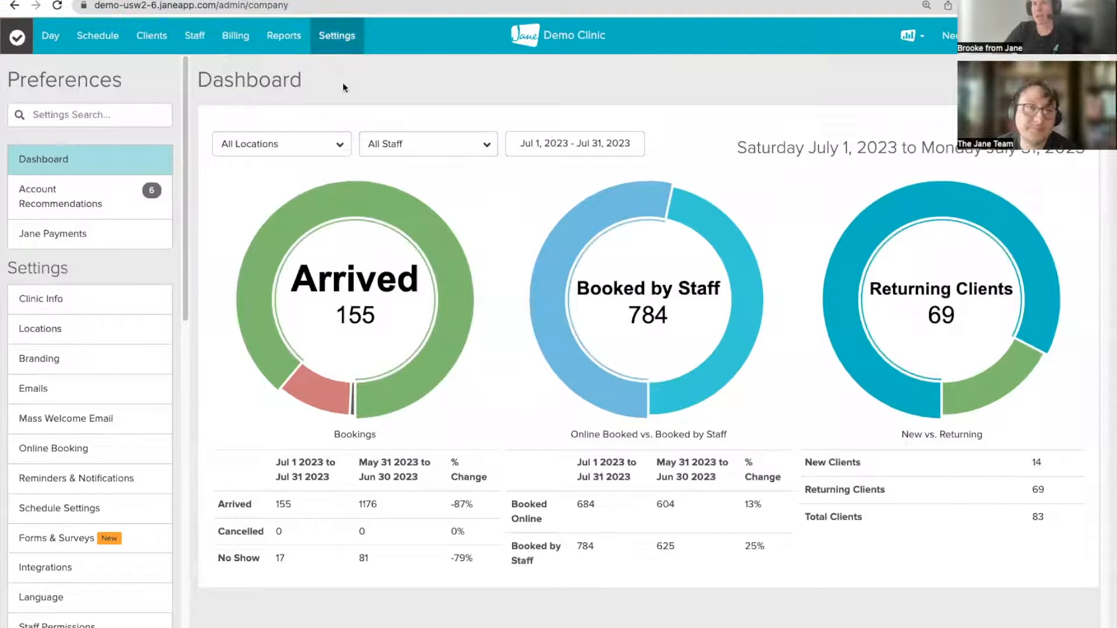
scroll(70, 379, down, 13)
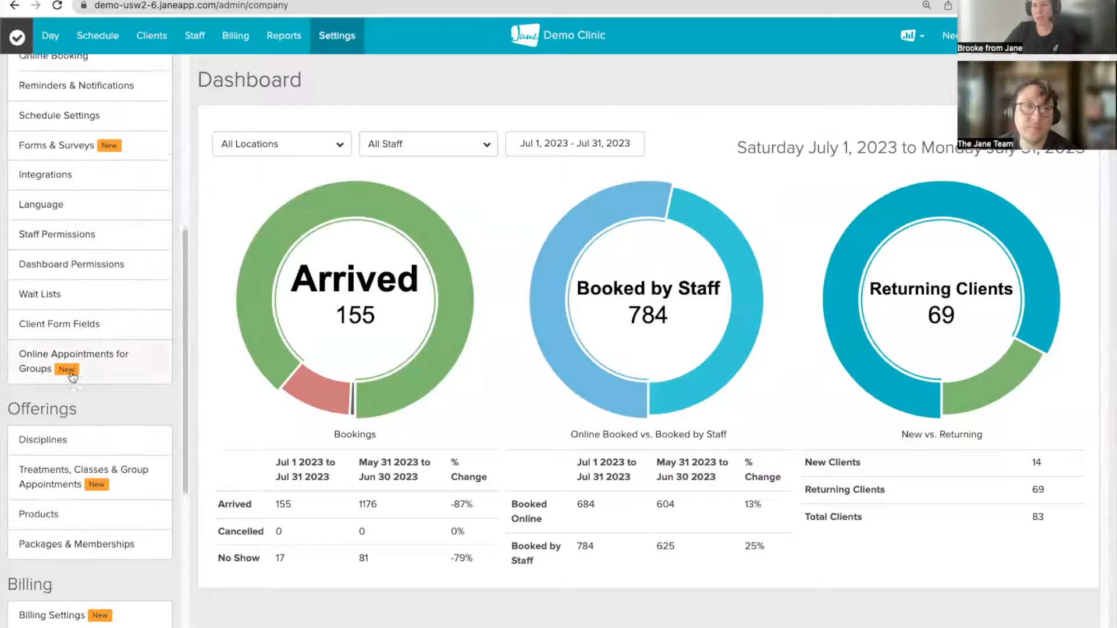
scroll(73, 389, down, 1)
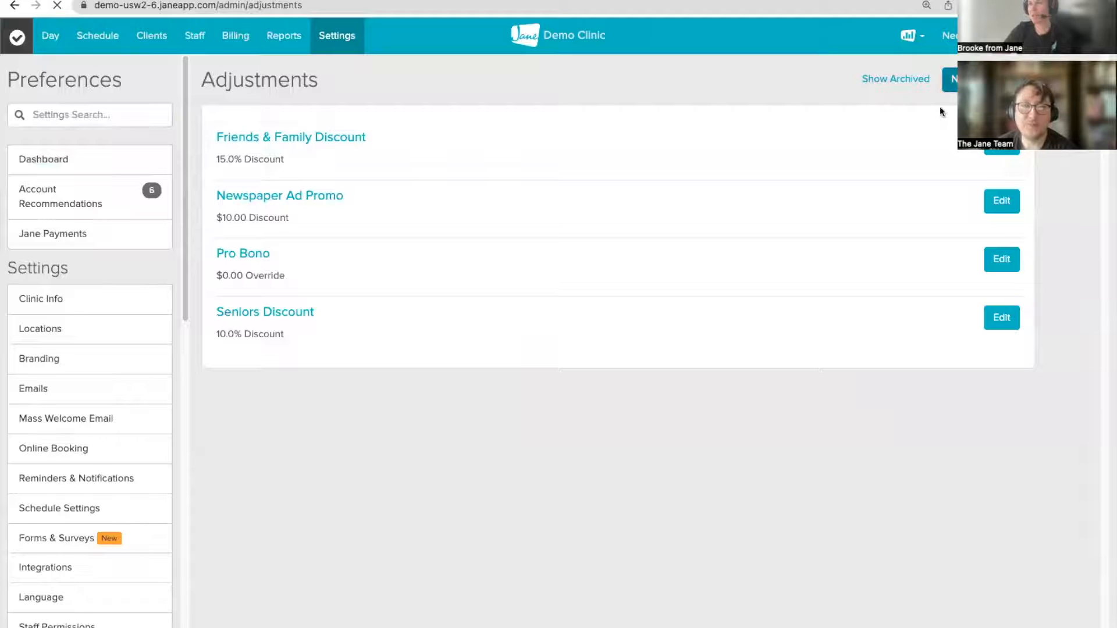
click(949, 82)
click(374, 149)
Step: Enter 'Sliding Scale' in the New Adjustment form's Name field
text(Sl)
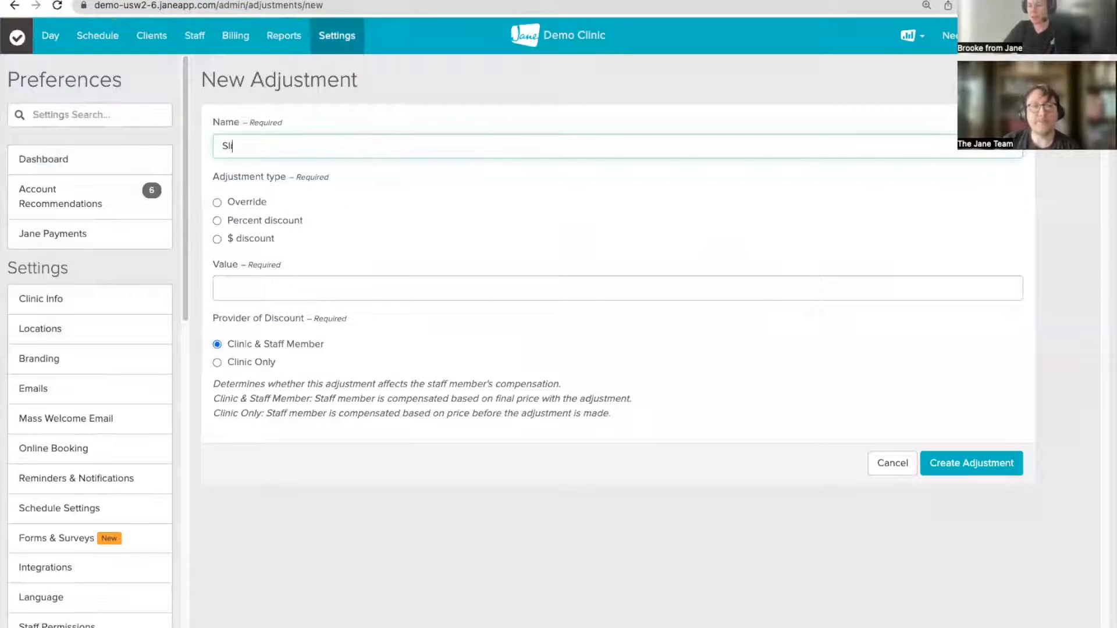
text(iding Scale)
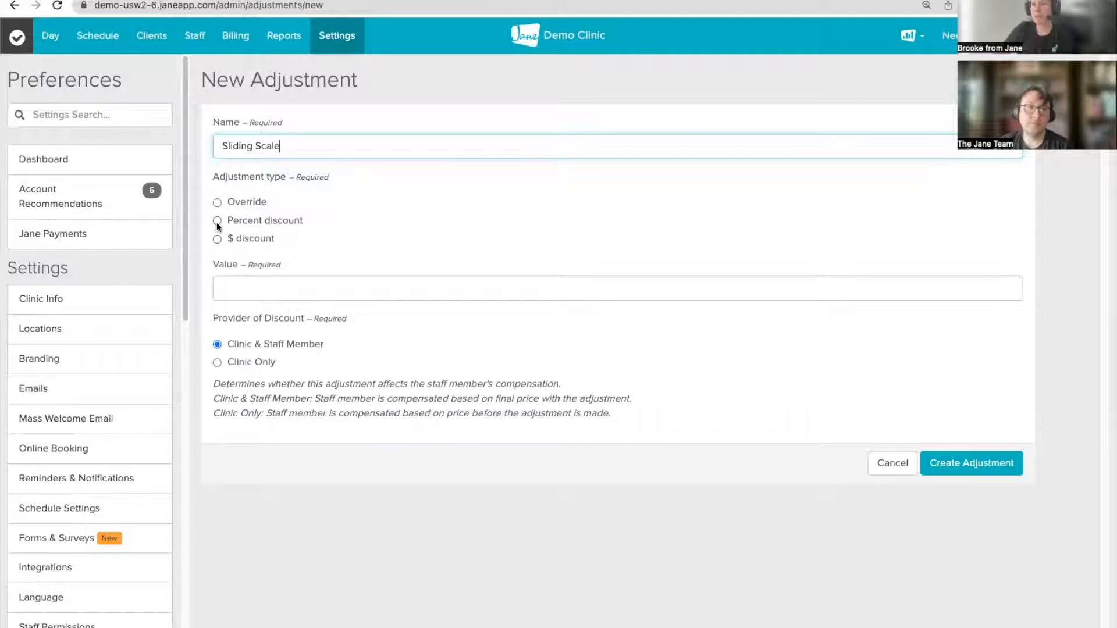
Step: Set a $15 dollar discount with Clinic Only as provider and create the adjustment
click(217, 239)
click(235, 287)
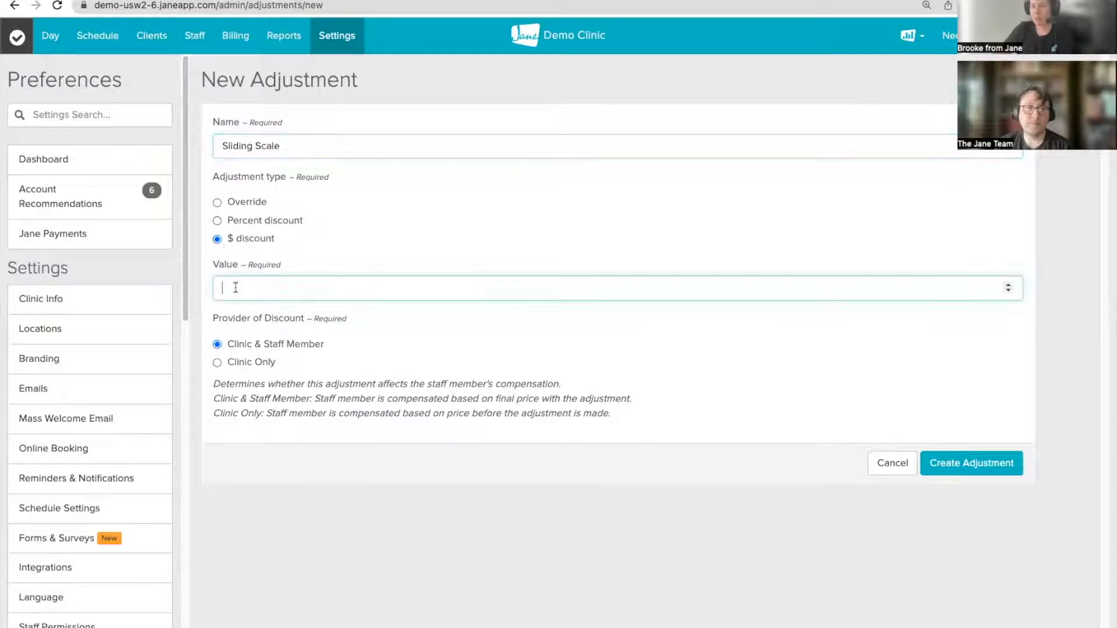
text(15)
click(426, 334)
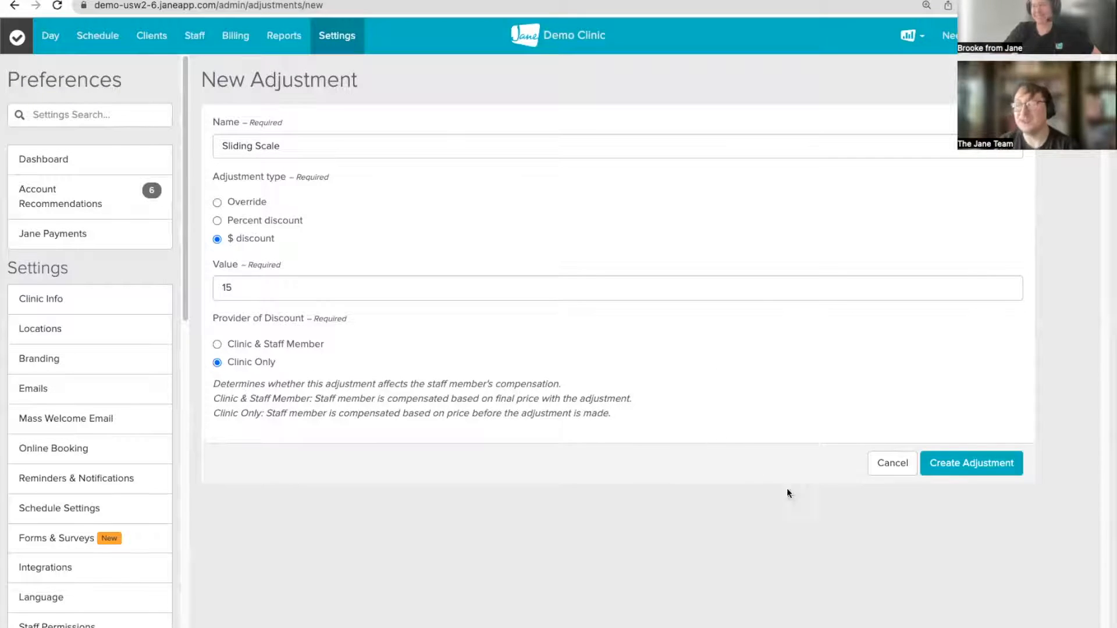
click(967, 464)
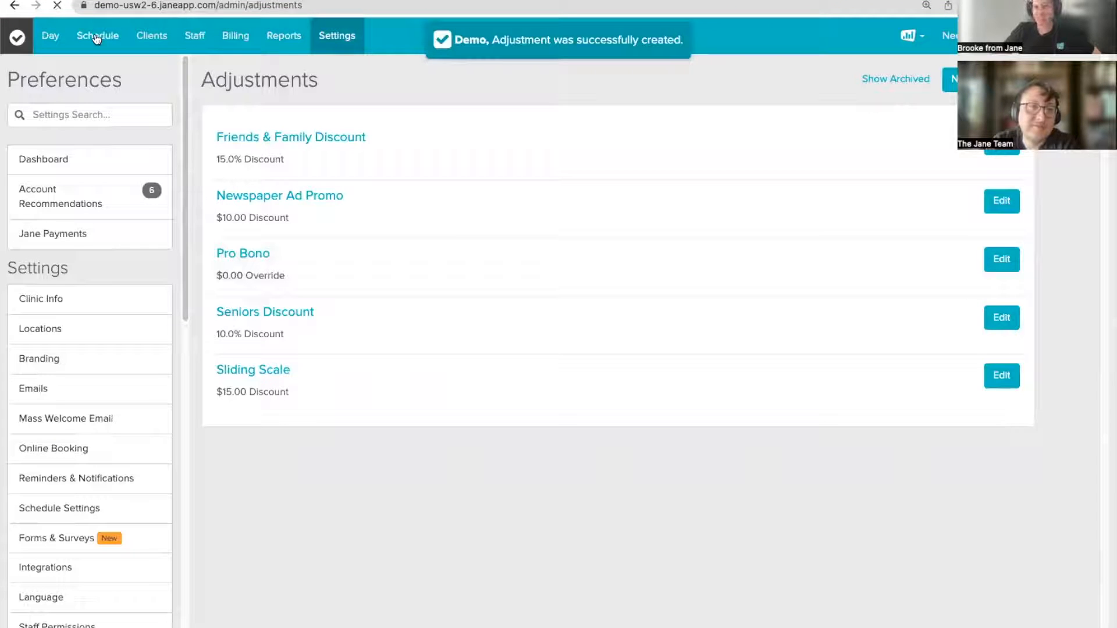
Step: Open the July 5 3:30 PM massage appointment from the massage therapist's weekly schedule
click(96, 38)
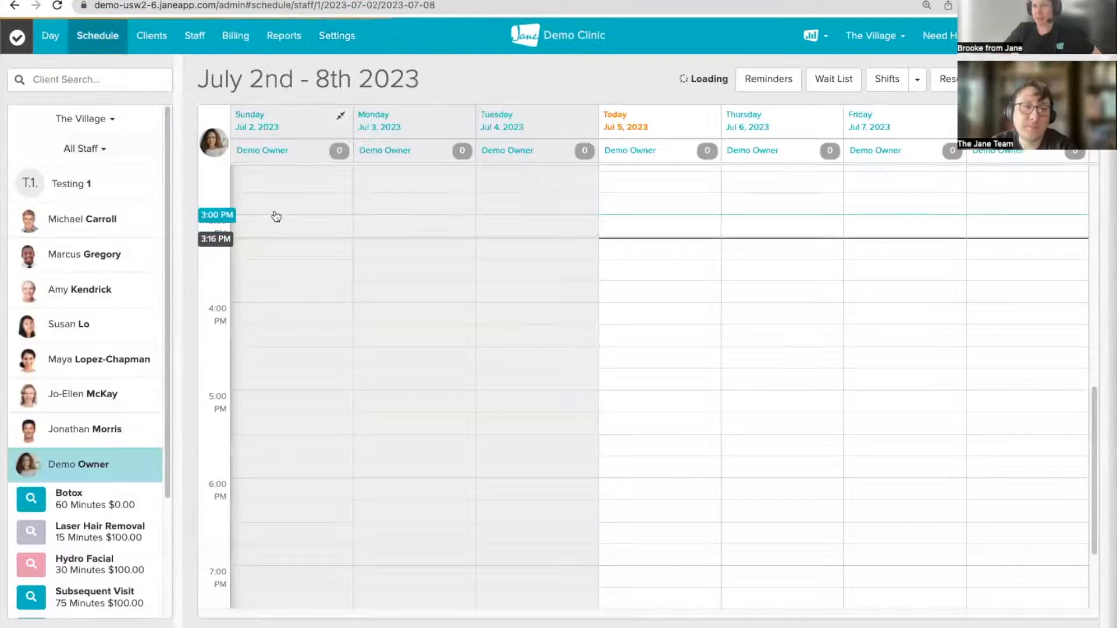
click(53, 394)
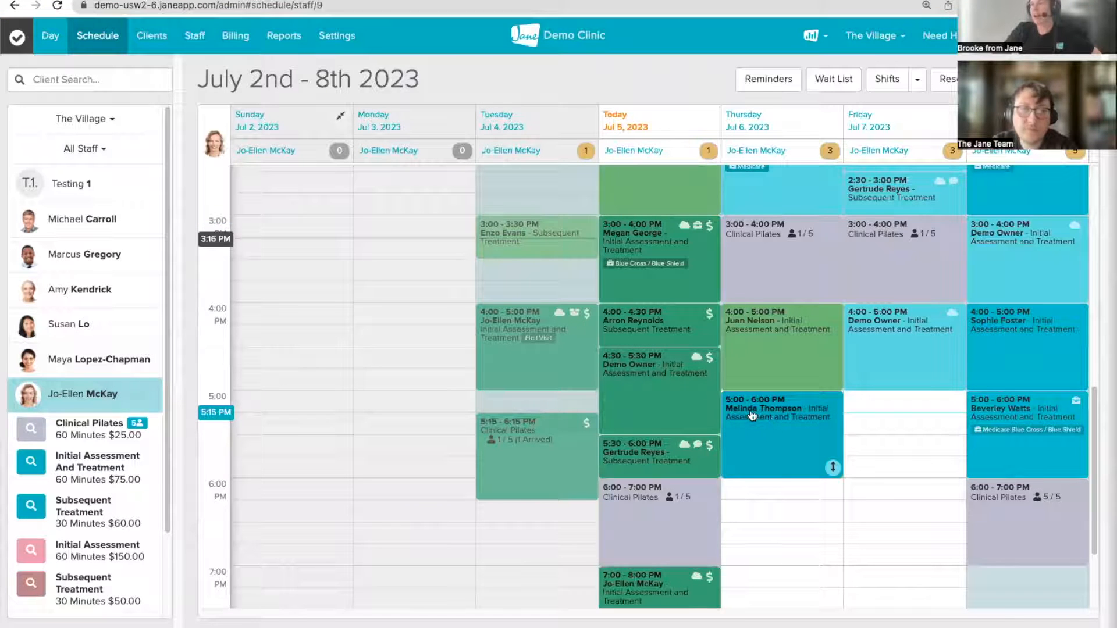
scroll(809, 450, down, 3)
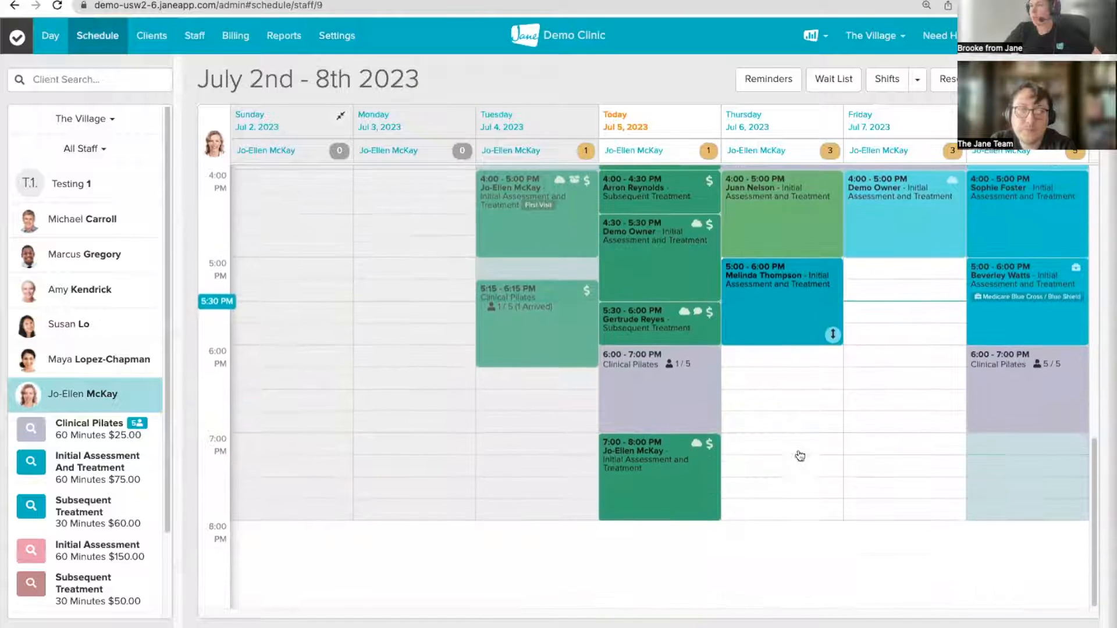
scroll(732, 422, up, 5)
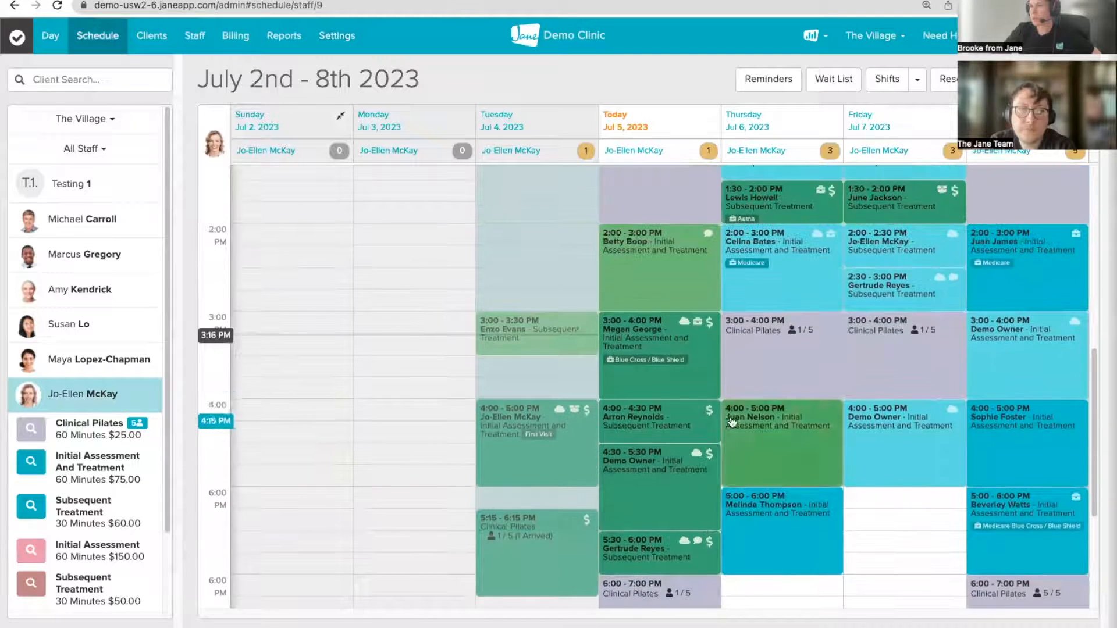
click(69, 324)
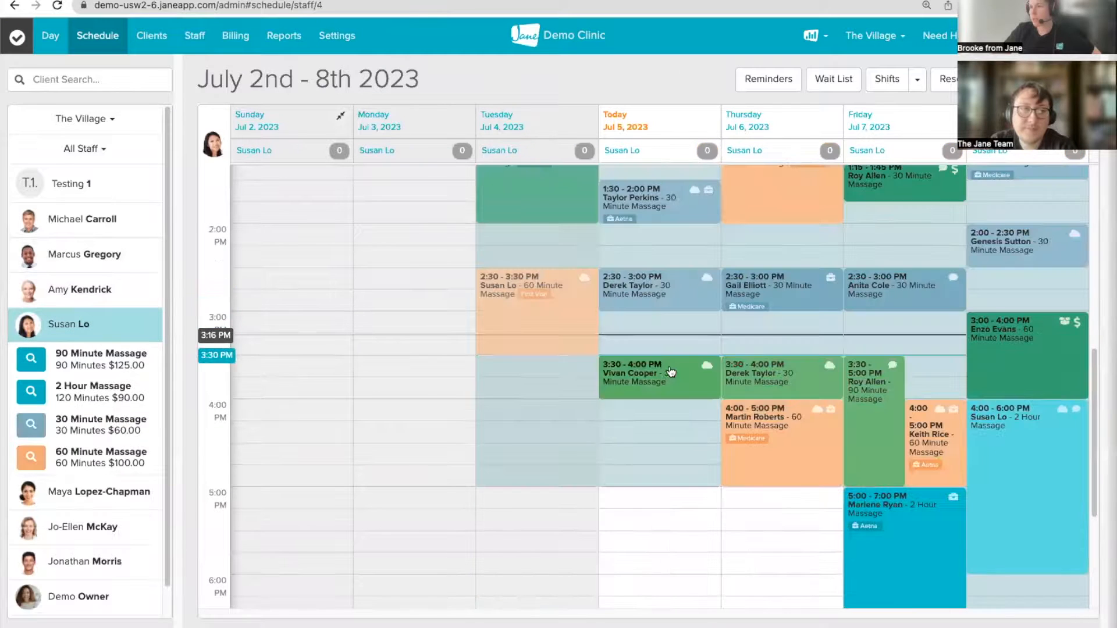
scroll(681, 391, up, 1)
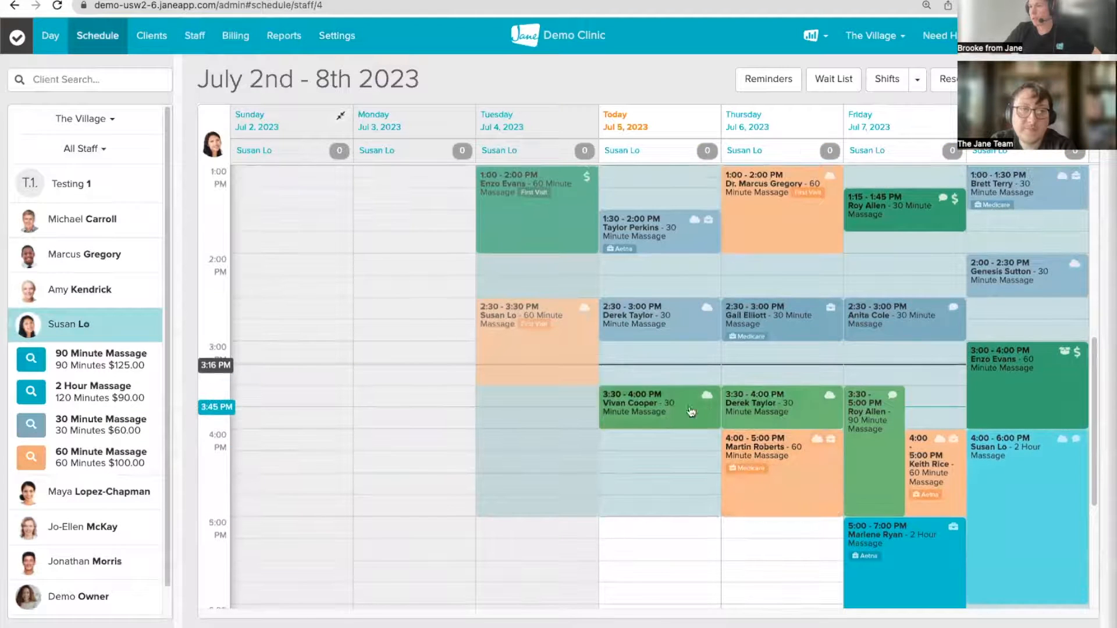
click(637, 415)
scroll(997, 429, down, 5)
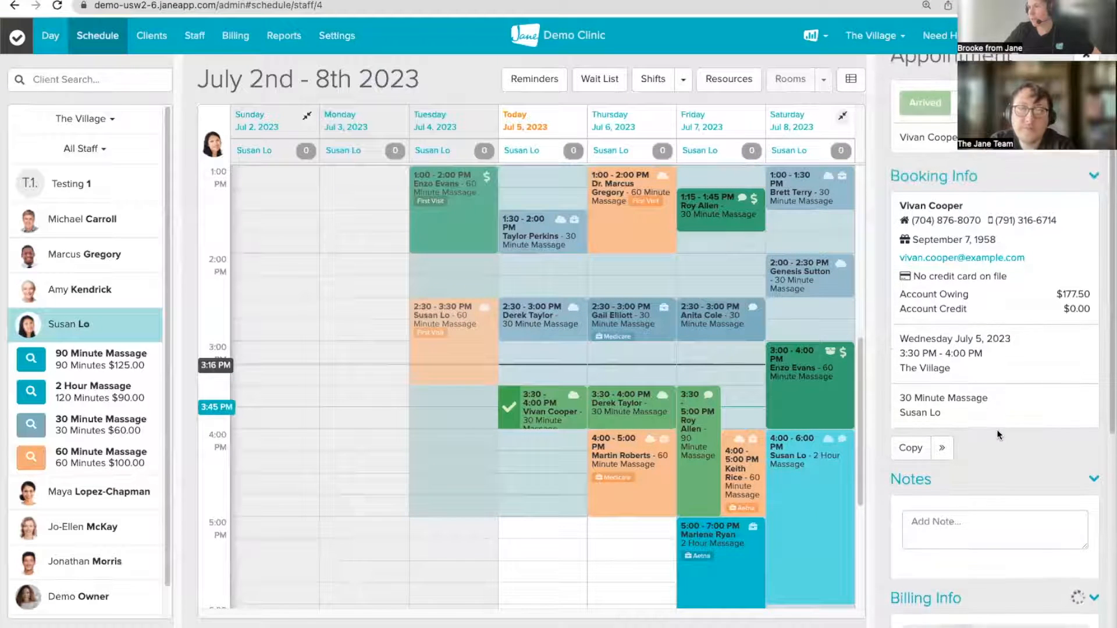
scroll(996, 428, down, 2)
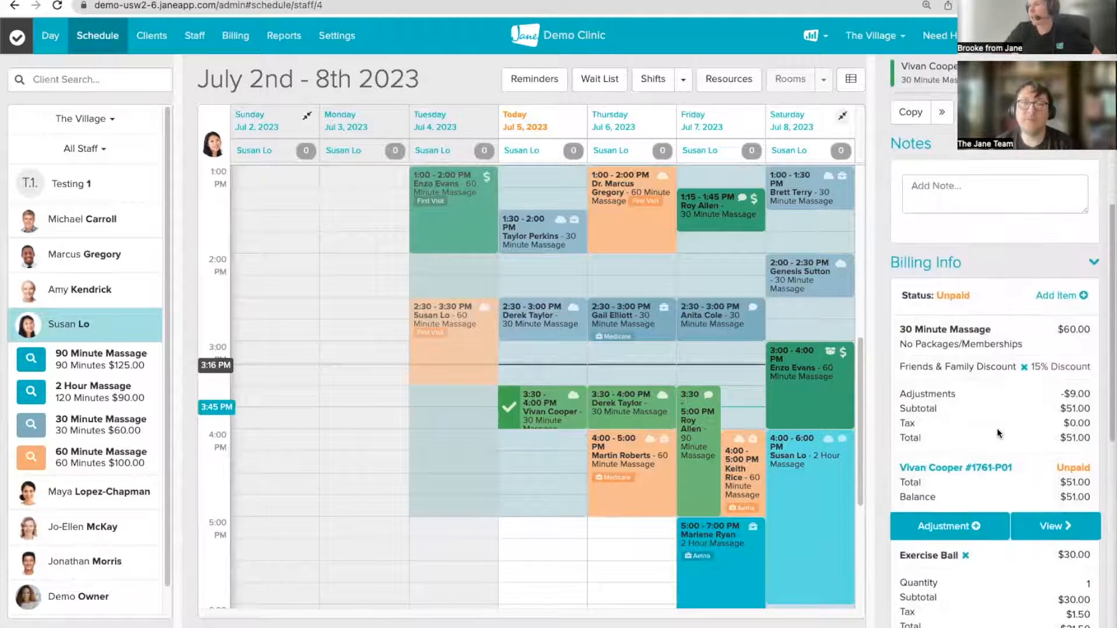
Step: Remove the Friends & Family discount and the Exercise Ball item from the bill
click(1024, 367)
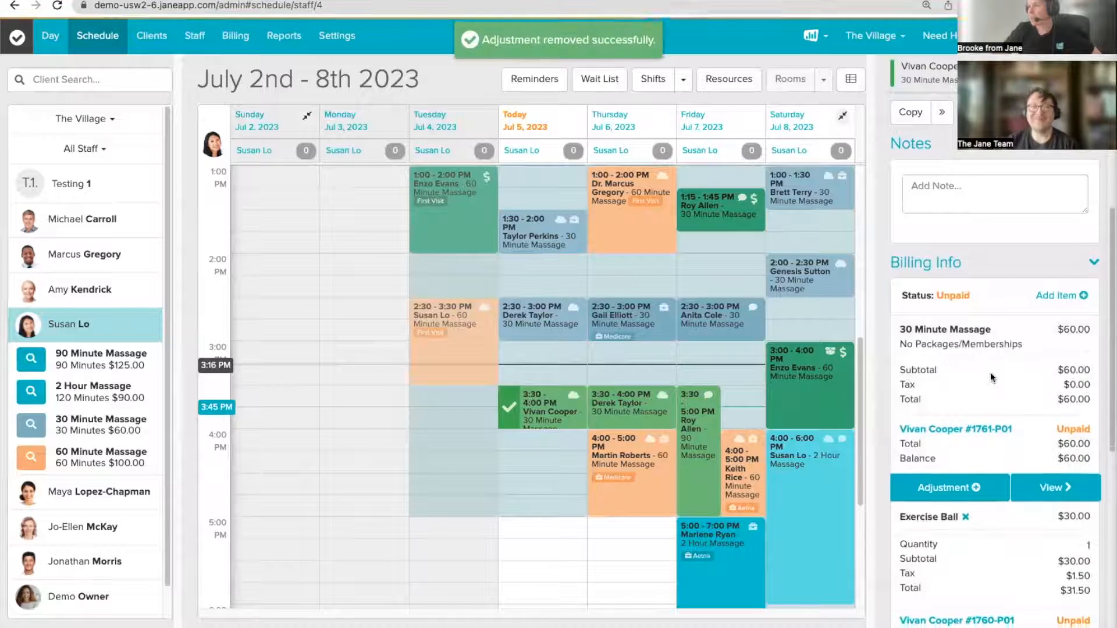
click(965, 492)
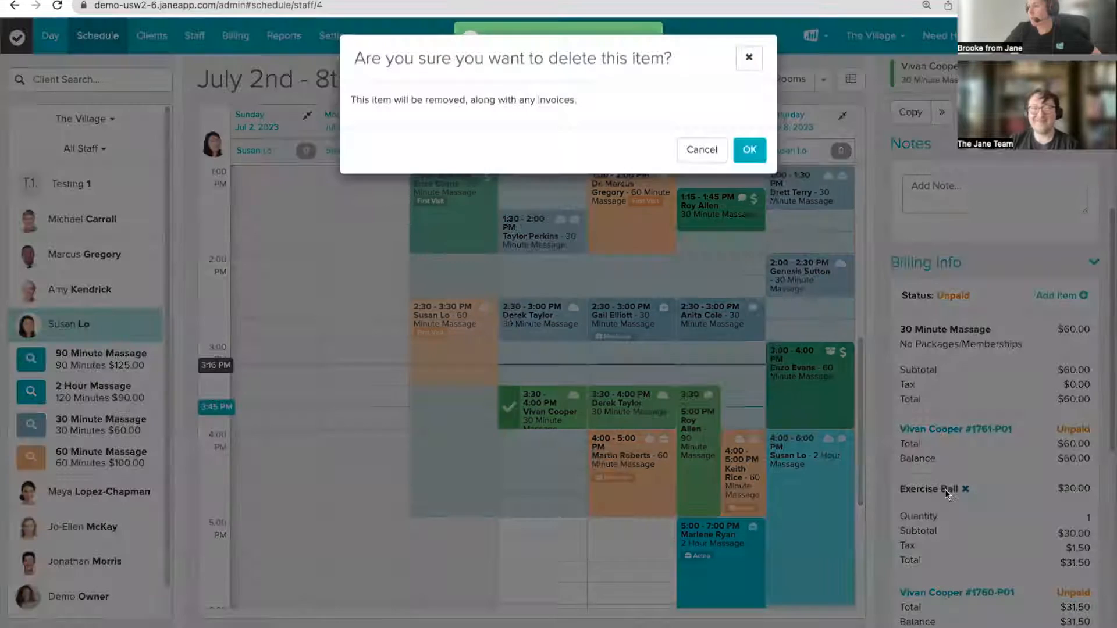
click(747, 151)
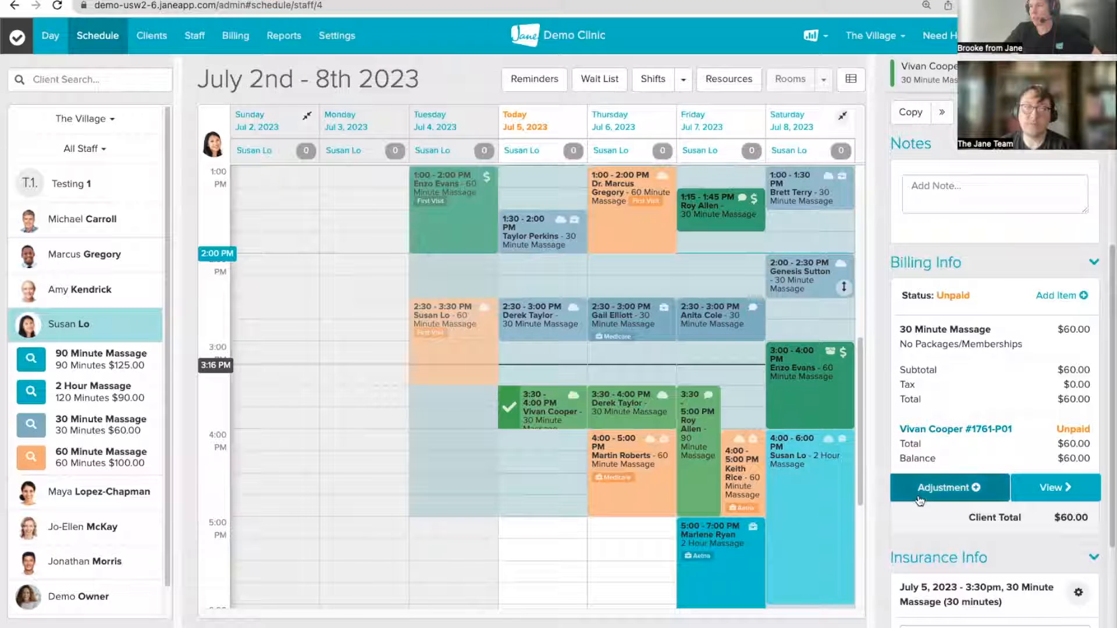
Step: Add the $15.00 Sliding Scale adjustment to the massage bill, totalling $45.00
click(942, 495)
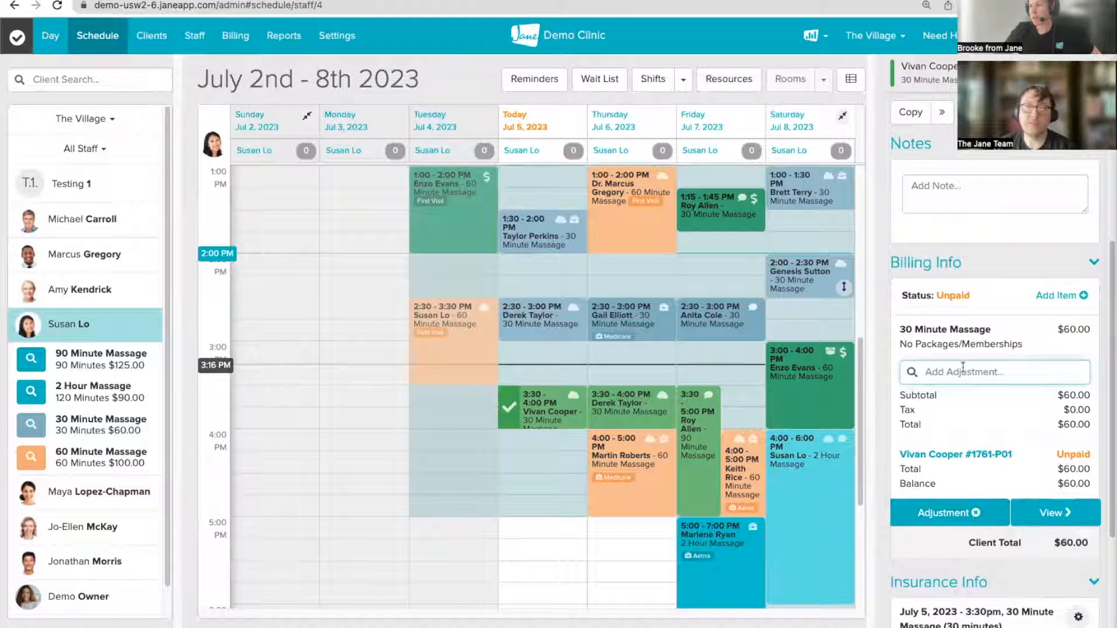
text(sli)
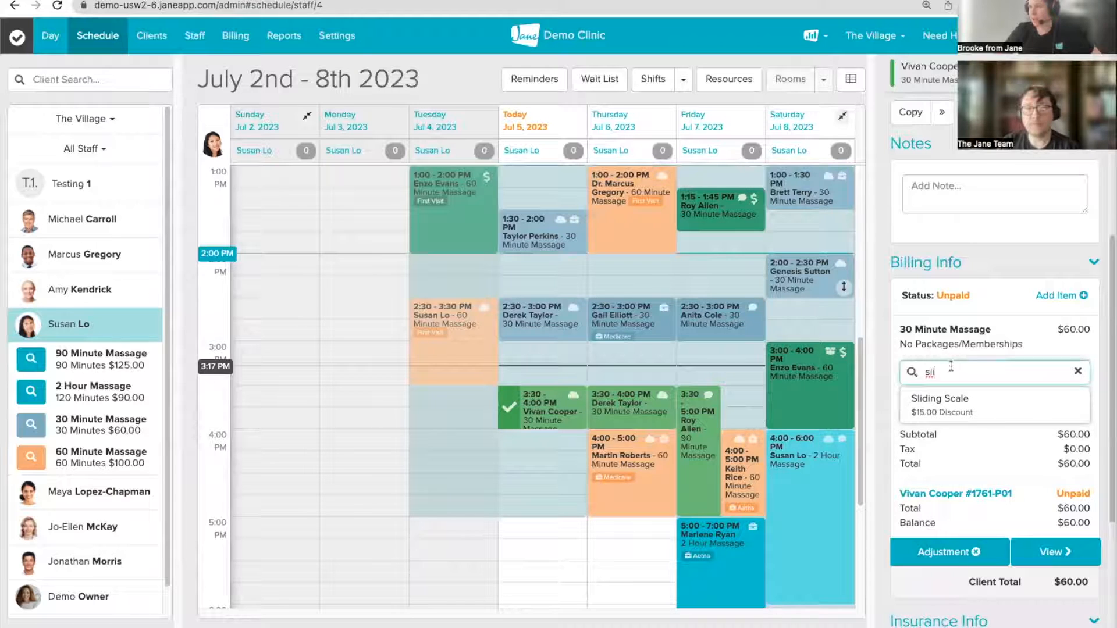
key(BackSpace)
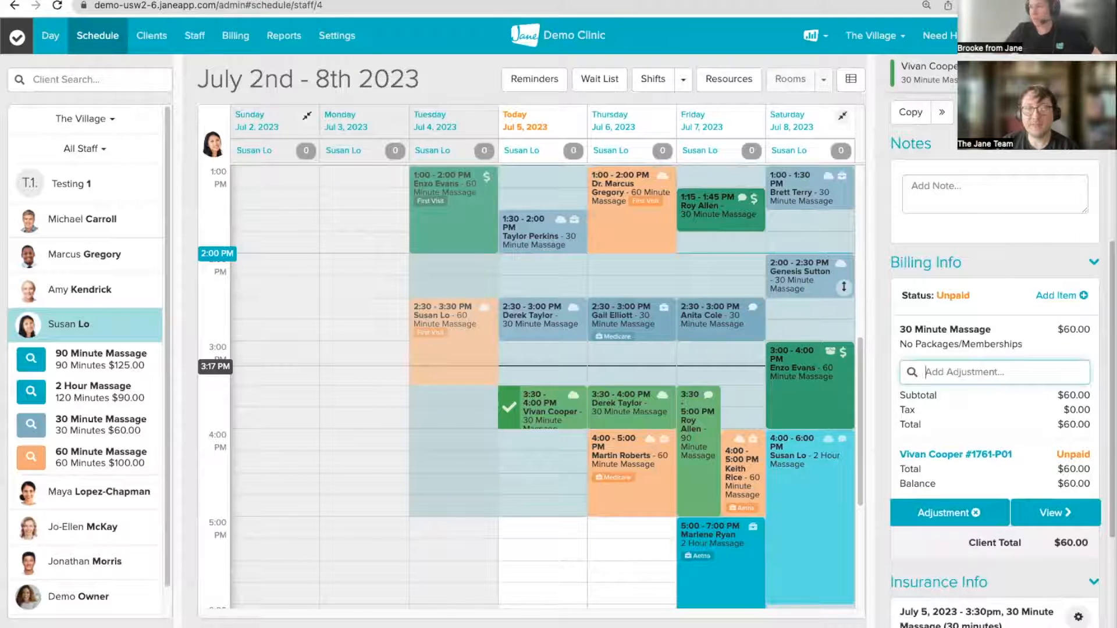
click(952, 369)
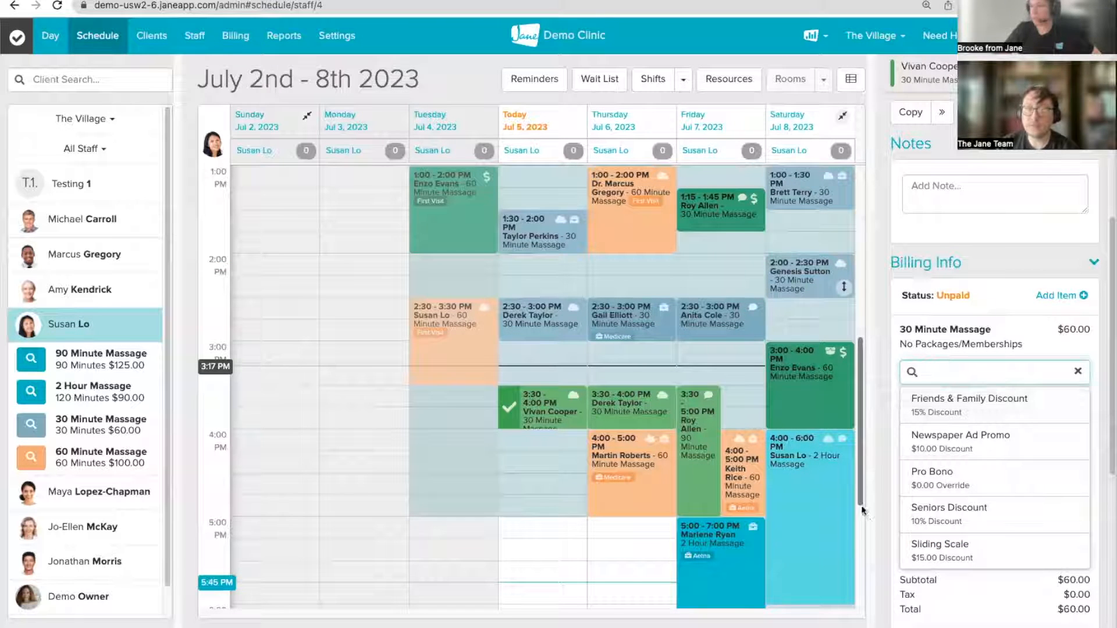
click(933, 553)
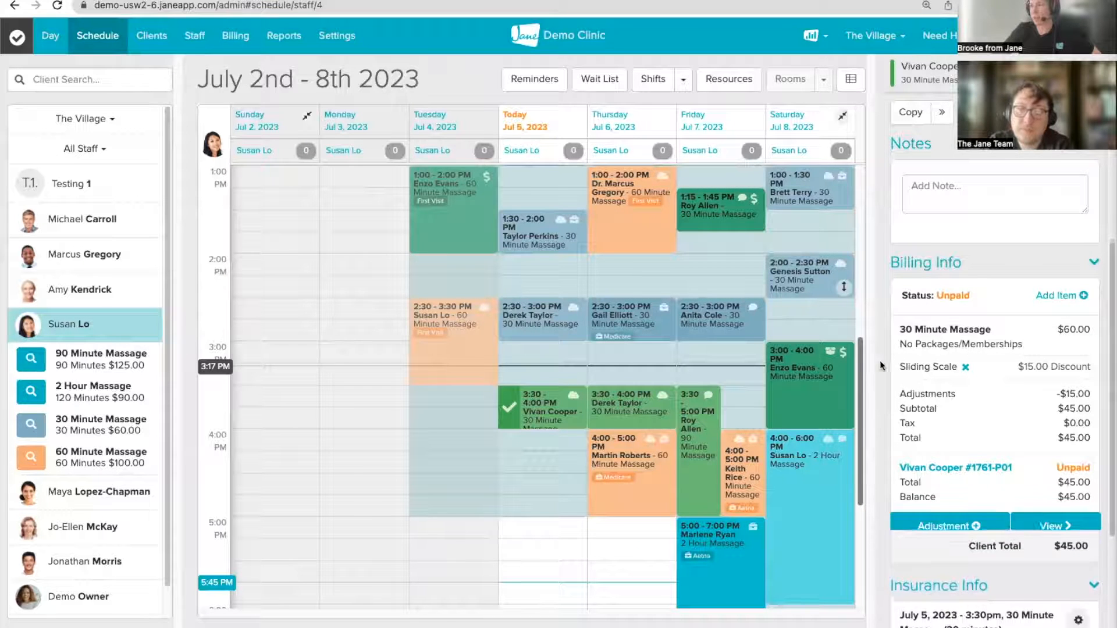
Step: Edit the Sliding Scale adjustment to a $20 Dollar Discount, Clinic Only, and save
click(930, 368)
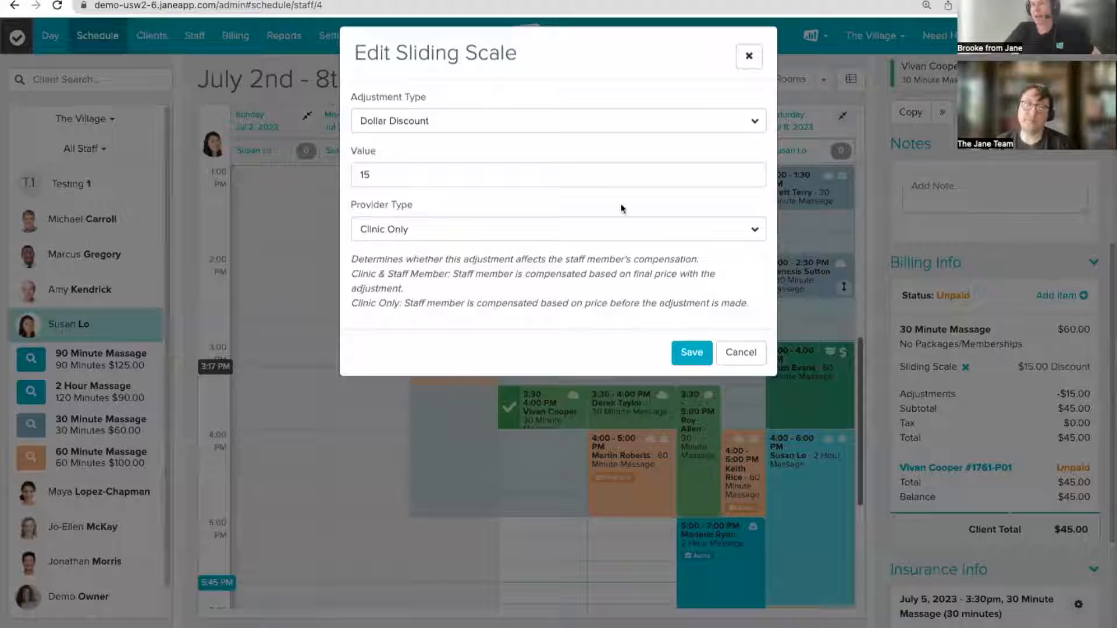
click(379, 190)
drag(379, 190, 343, 176)
text(20)
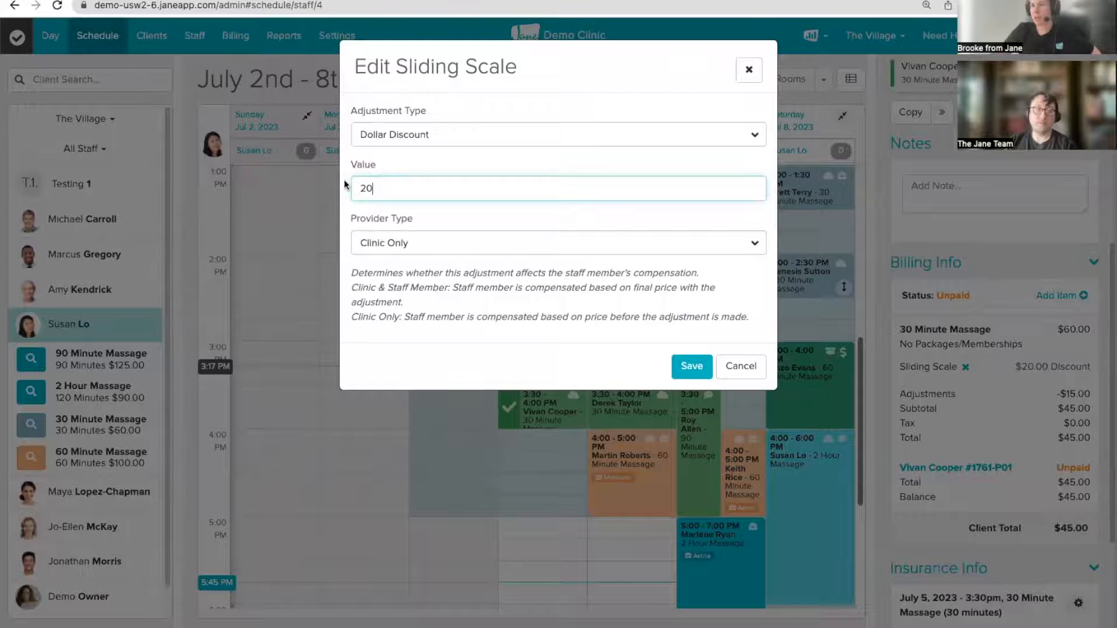
click(452, 135)
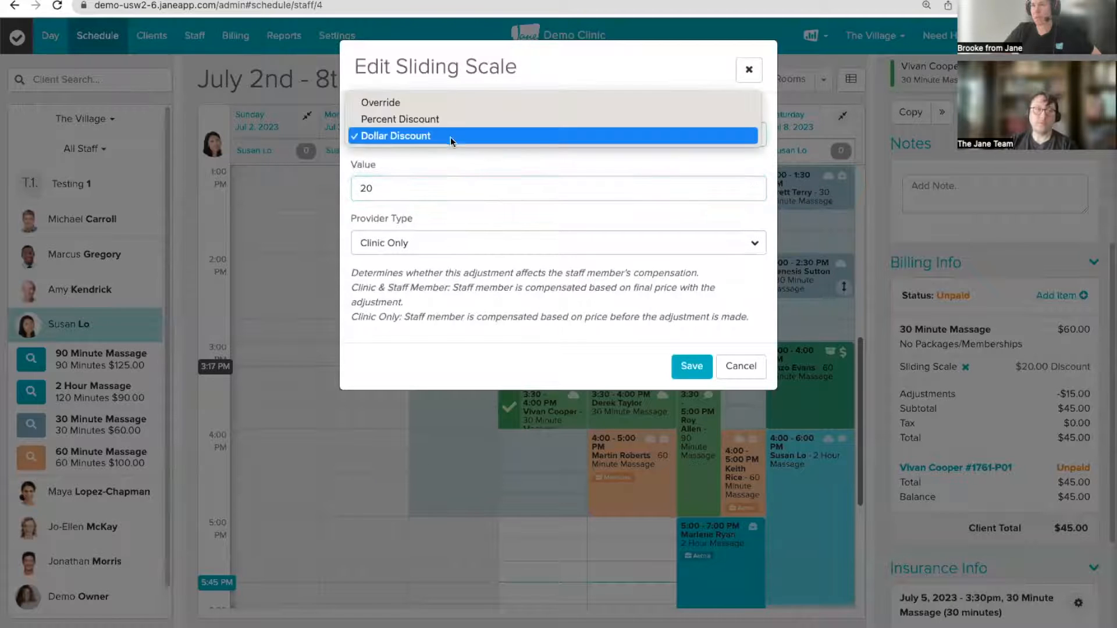
click(421, 219)
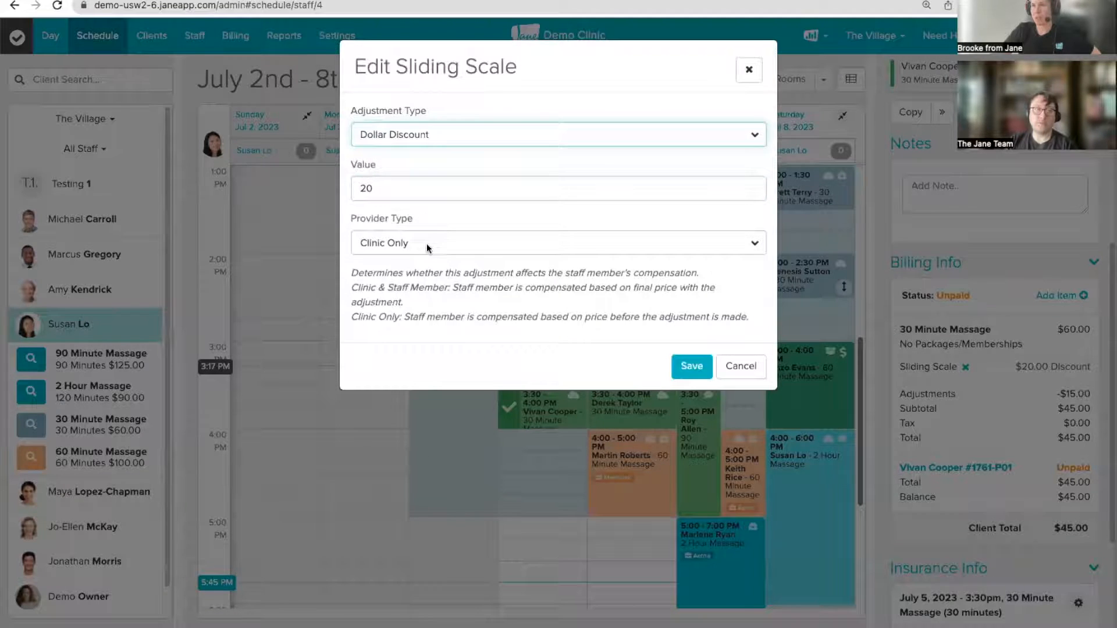
click(427, 243)
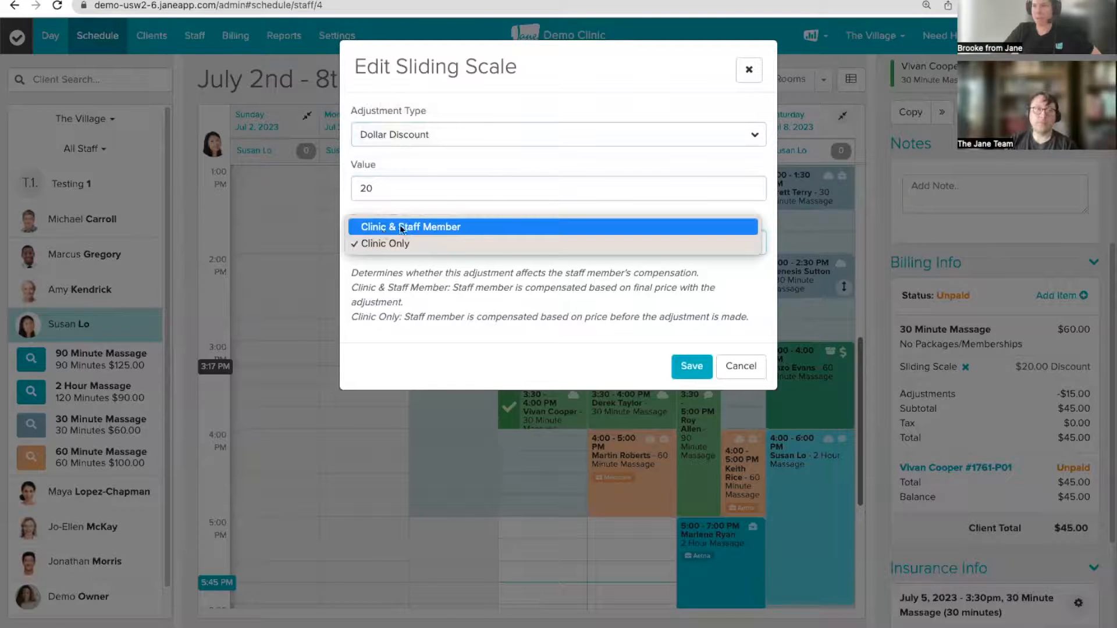
click(497, 302)
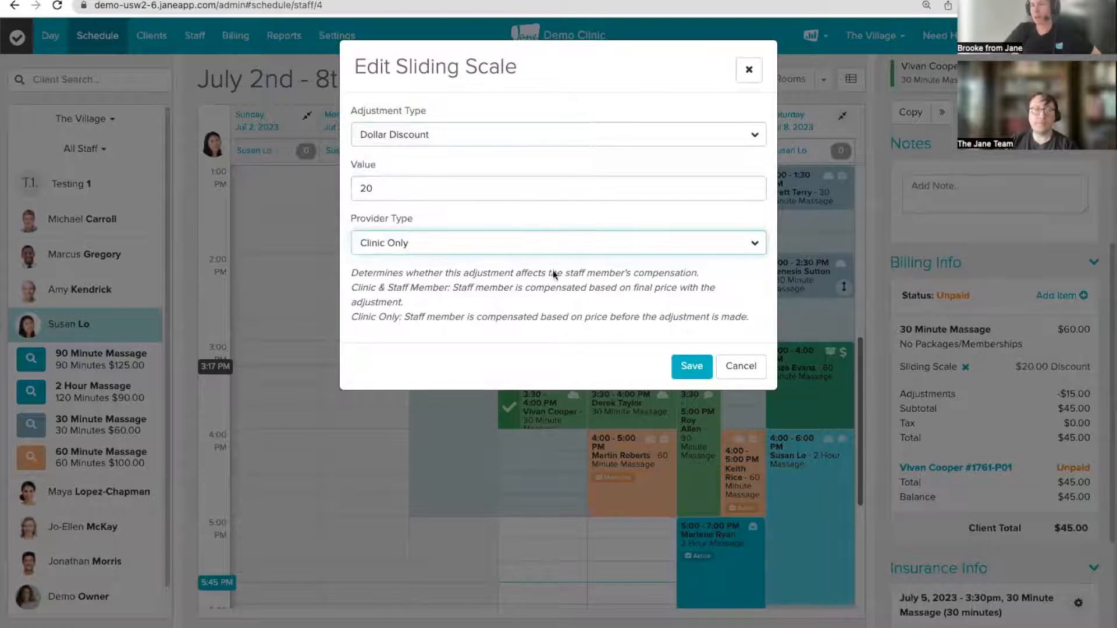
click(692, 367)
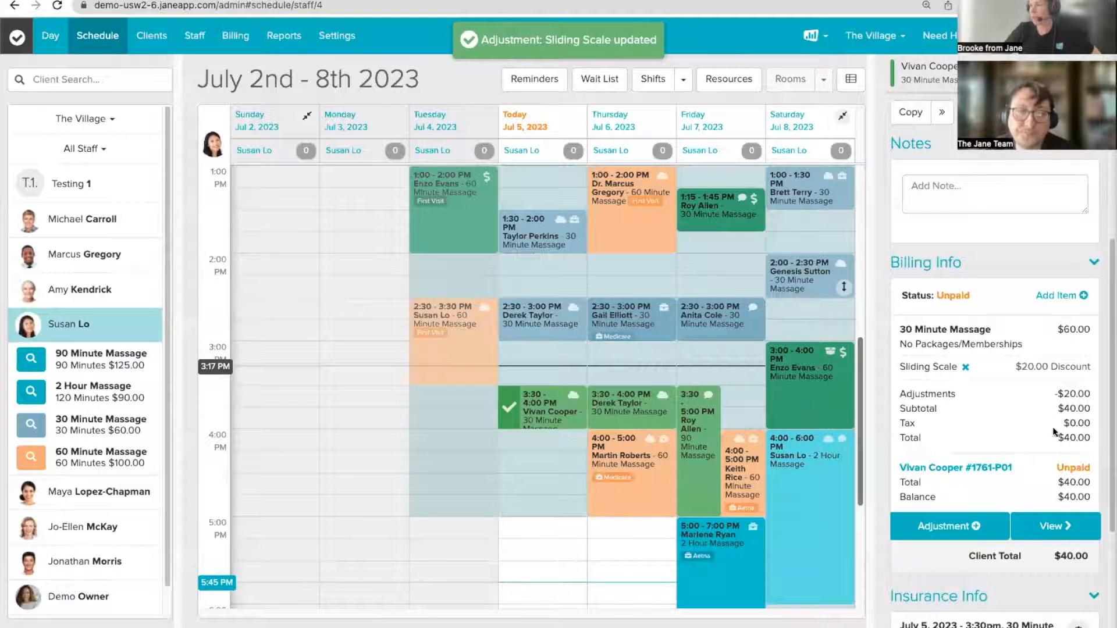
scroll(1073, 548, down, 3)
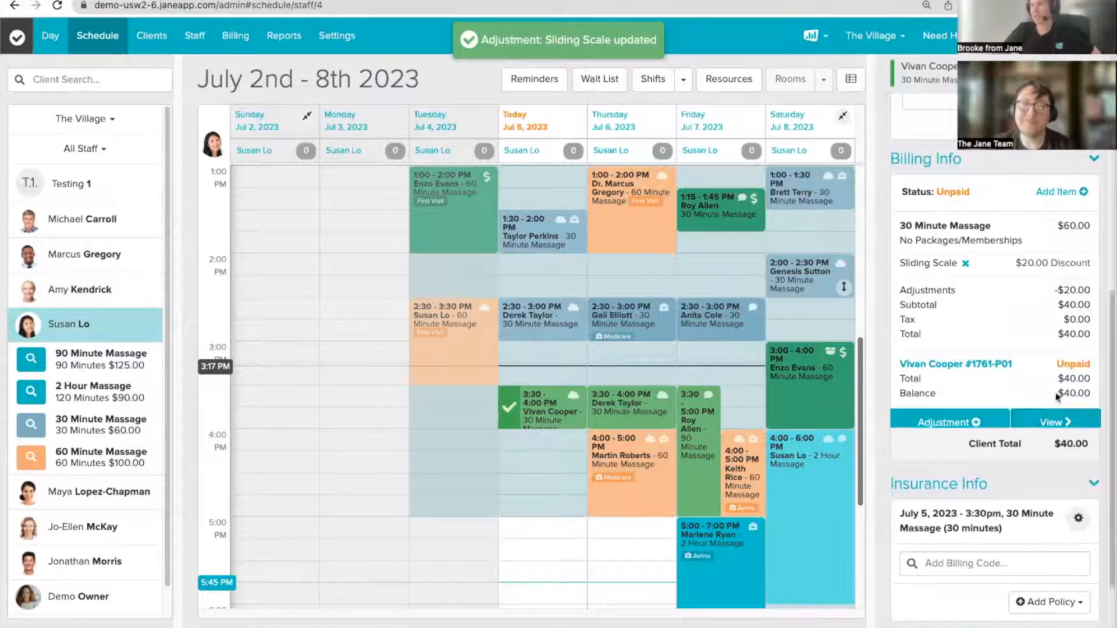
mouse_move(1046, 404)
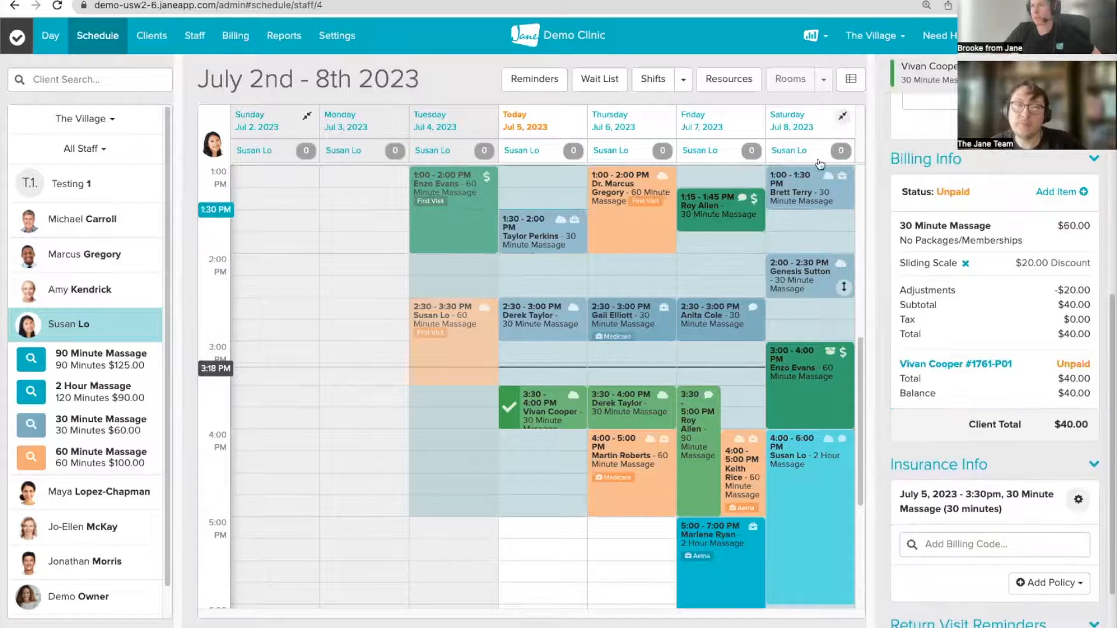
Step: Change the Sliding Scale value from 20 to -20 and save, raising the total to $80.00
click(927, 265)
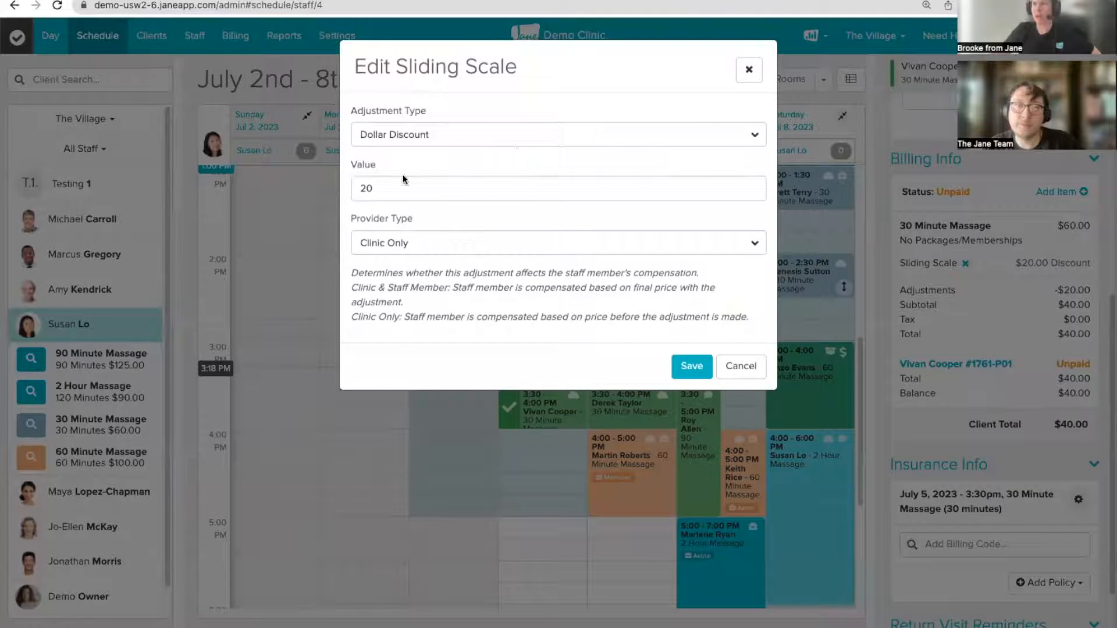
drag(394, 187, 339, 187)
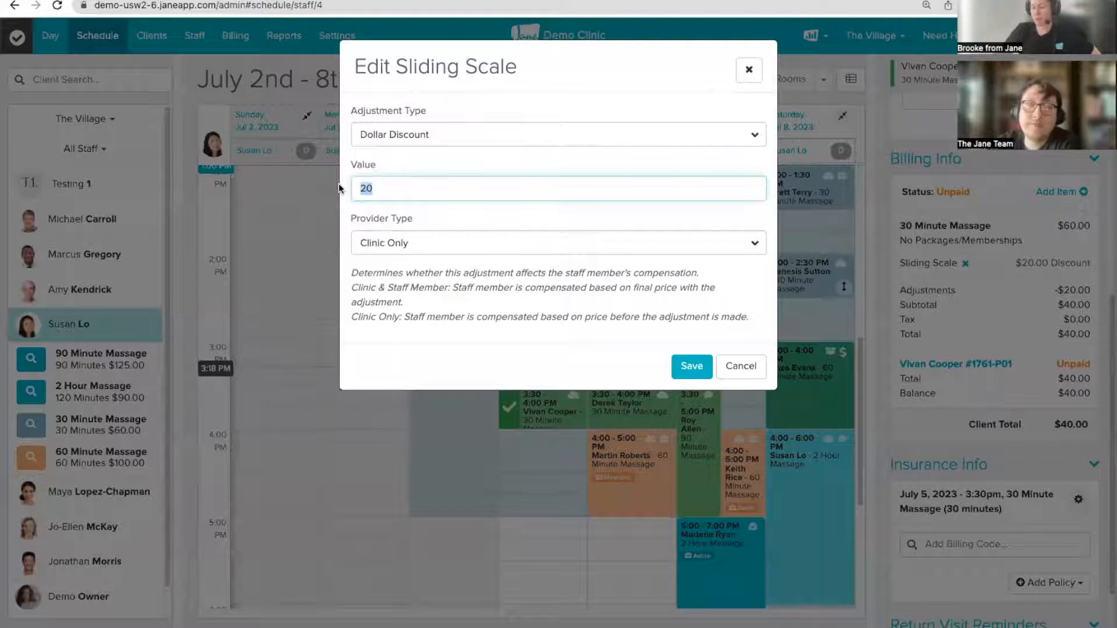
key(BackSpace)
text(-20)
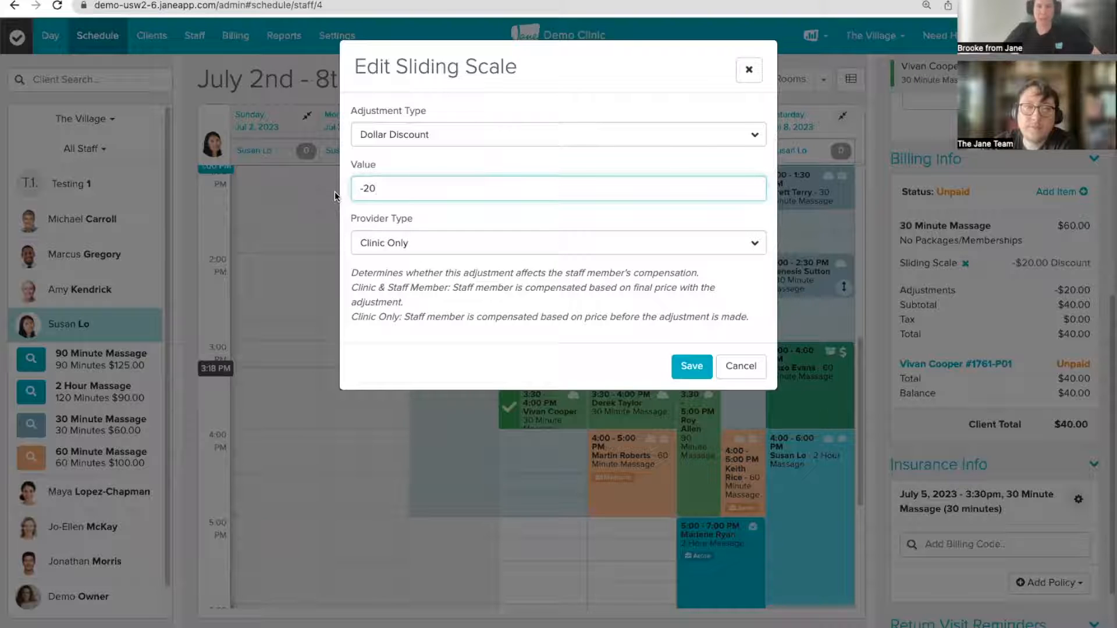
click(691, 367)
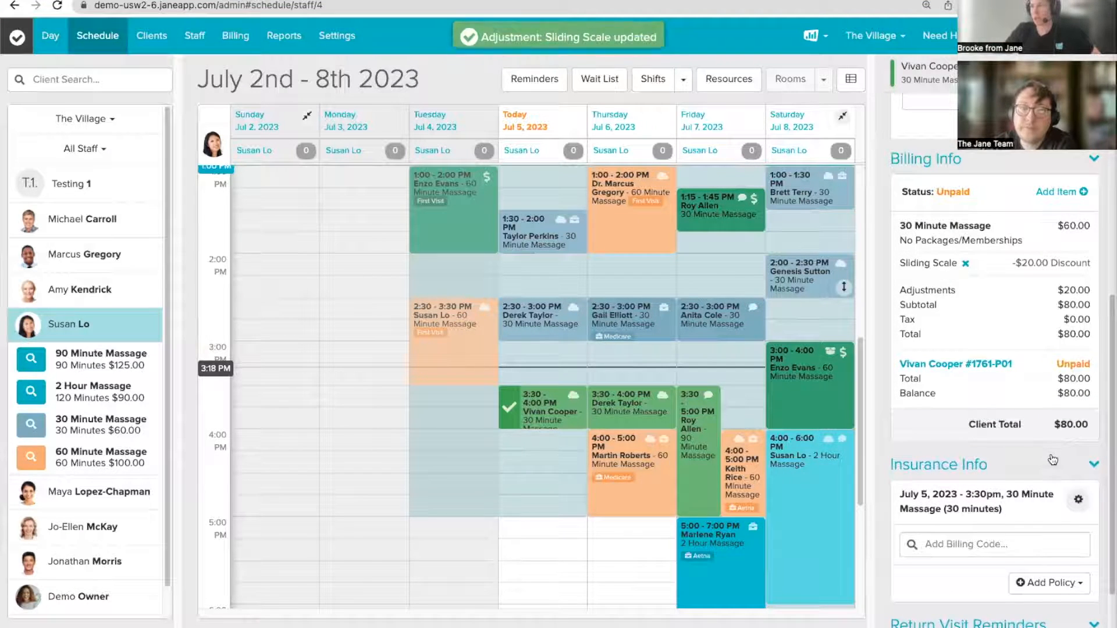
mouse_move(1018, 456)
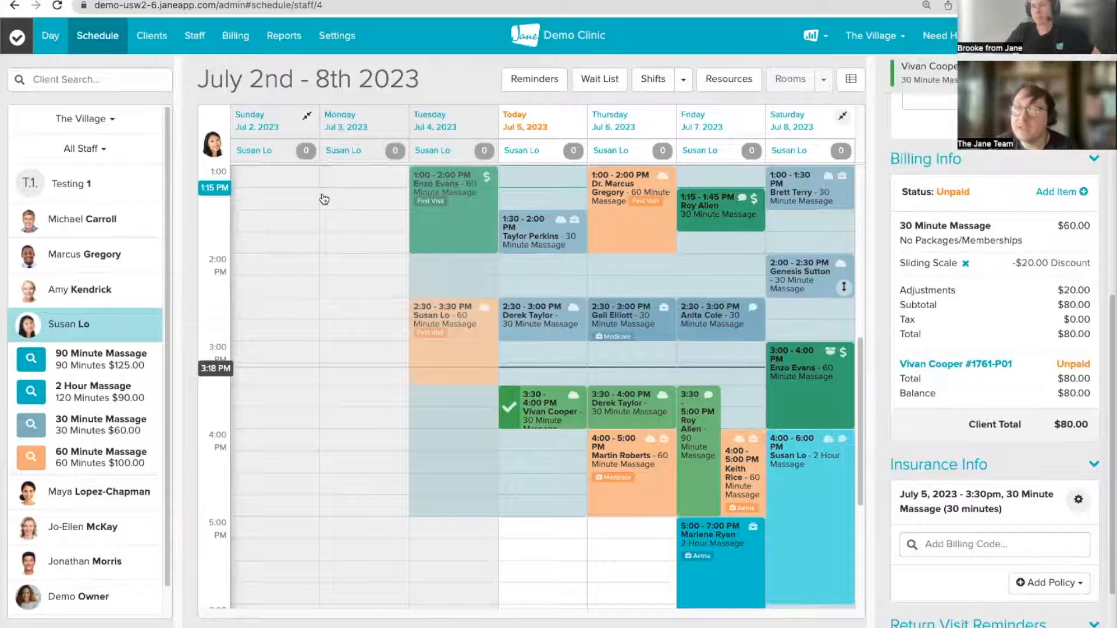
Step: Give the ninth listed client a default Friends & Family Discount and apply it to all upcoming purchases
click(151, 41)
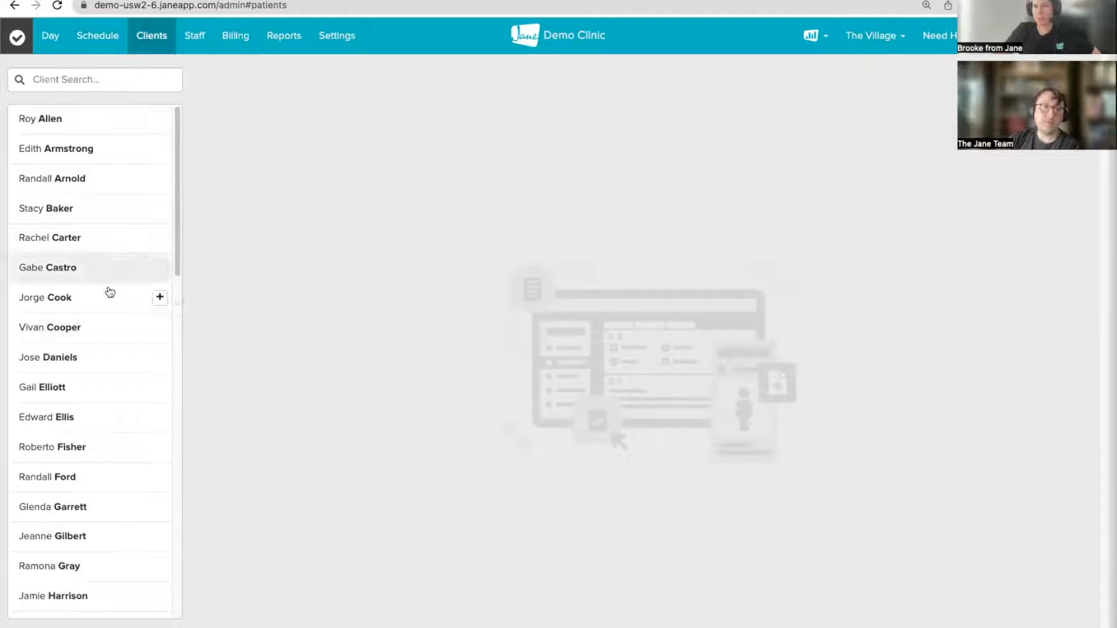
click(43, 363)
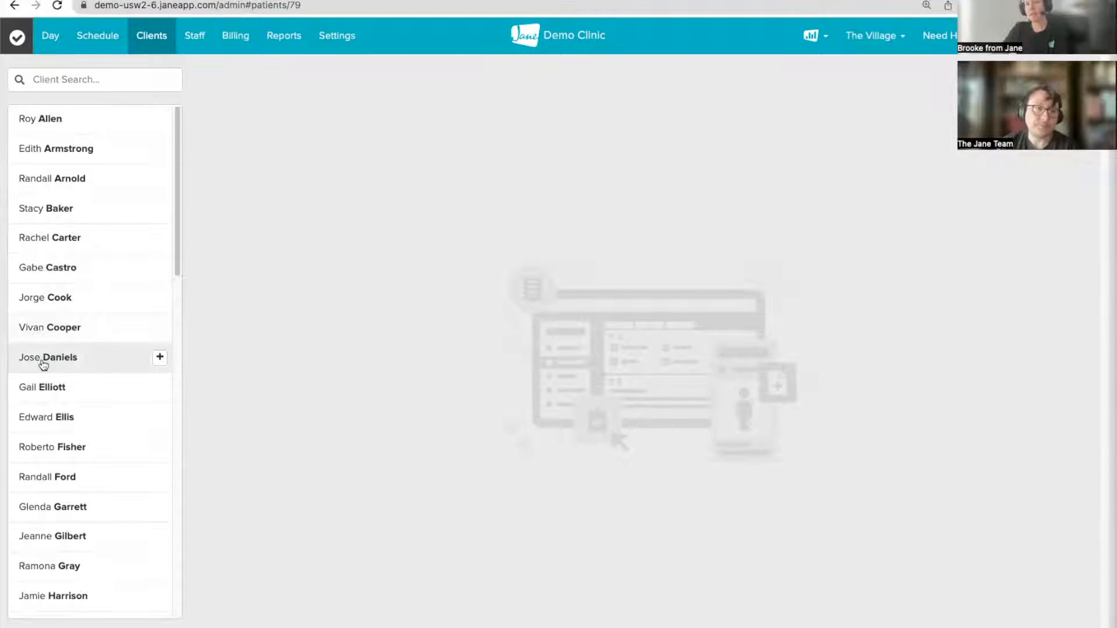
scroll(800, 375, down, 7)
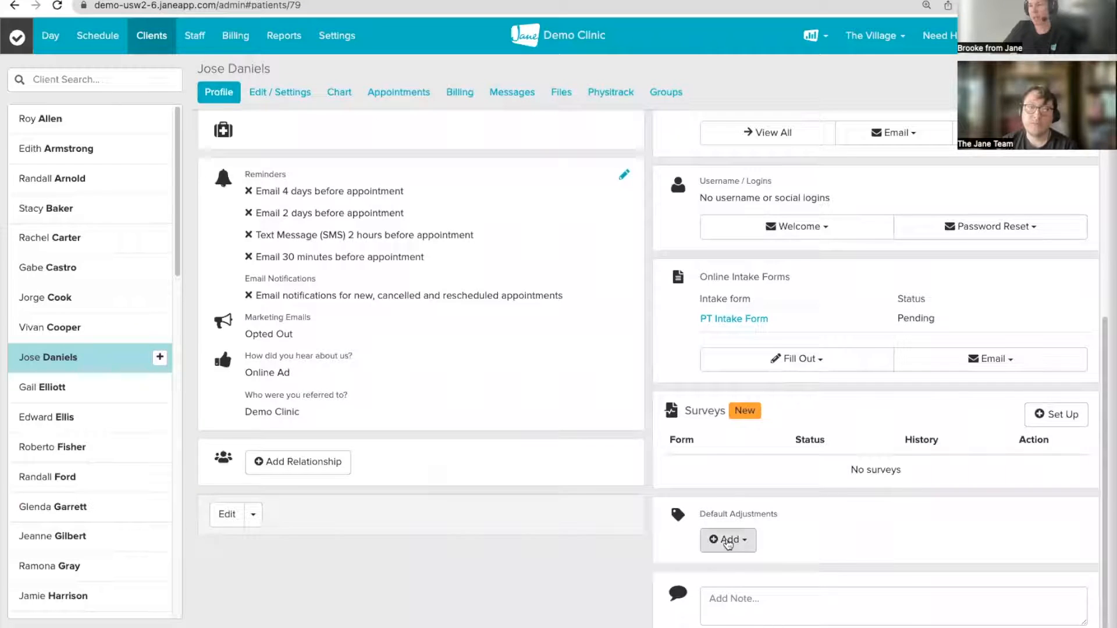
click(727, 543)
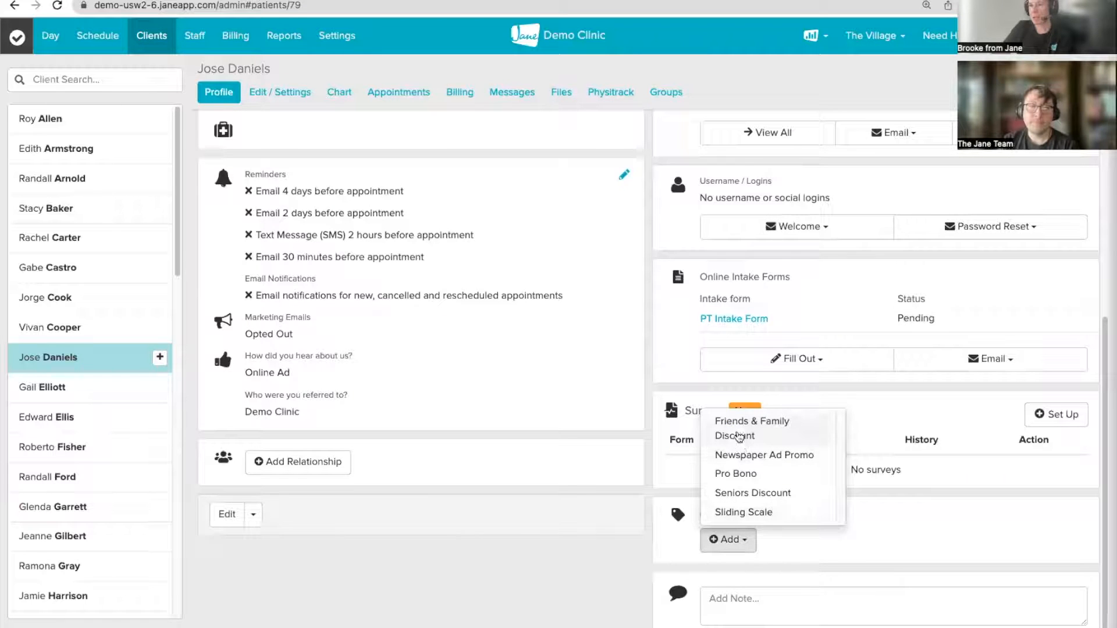
click(733, 430)
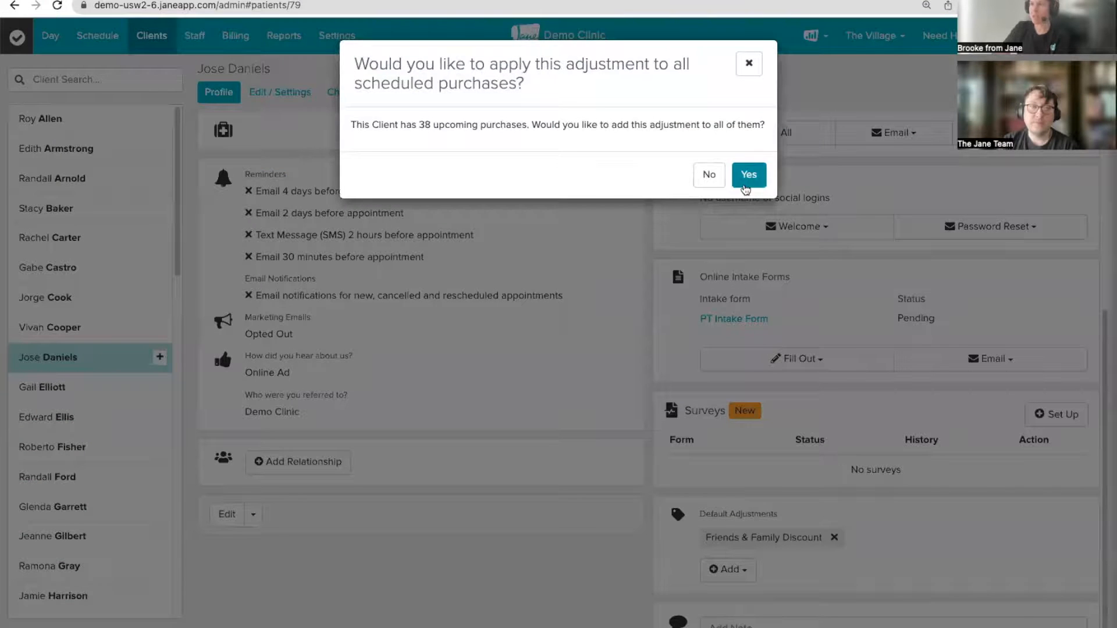
click(749, 175)
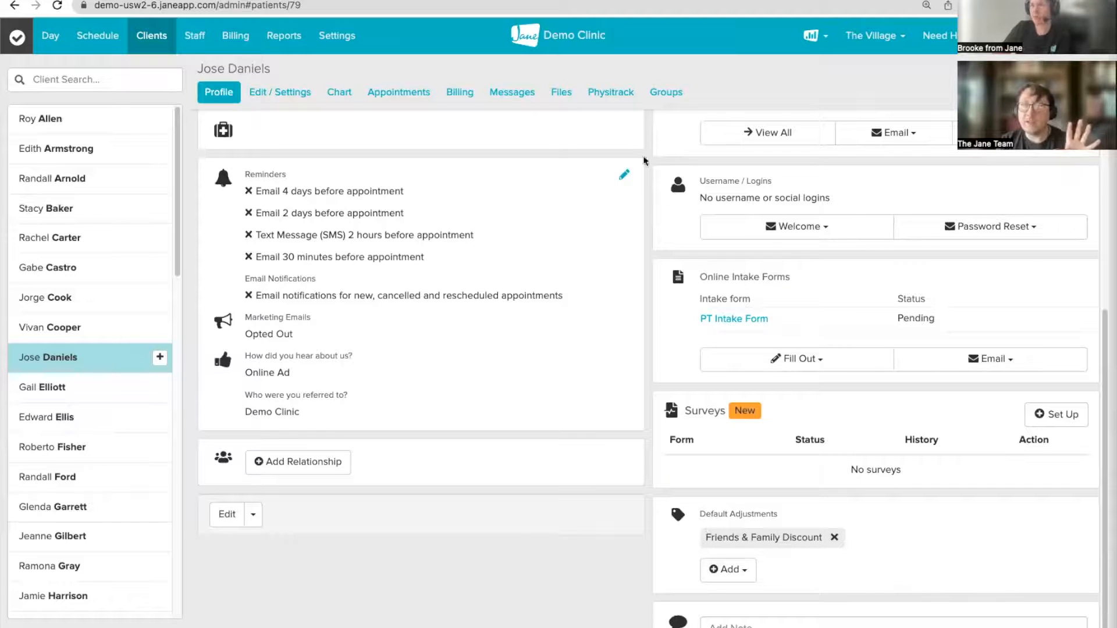
Step: Record a new unpaid 1001 - Foam Roller sale for the client, discounted to $17.85 with tax
click(457, 93)
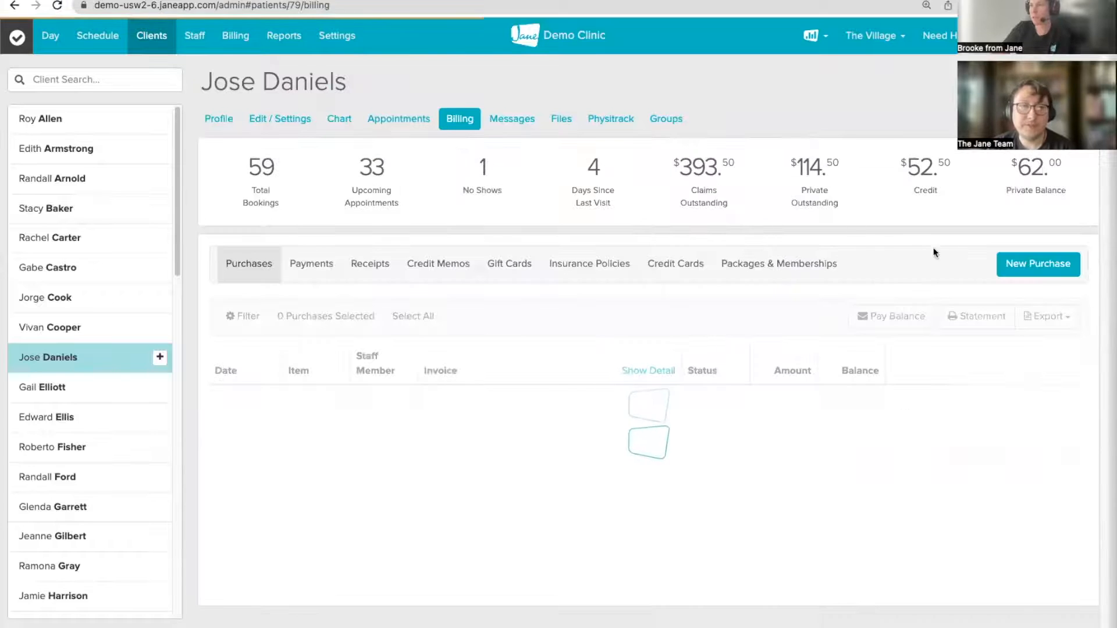
click(1037, 265)
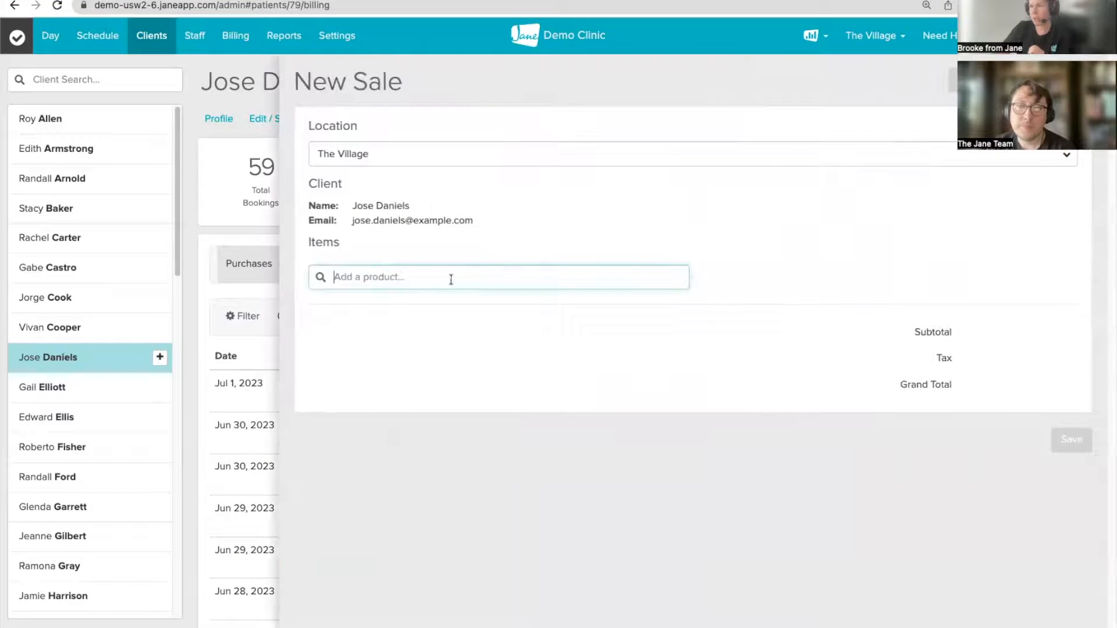
text(full)
key(BackSpace)
key(BackSpace)
key(BackSpace)
key(BackSpace)
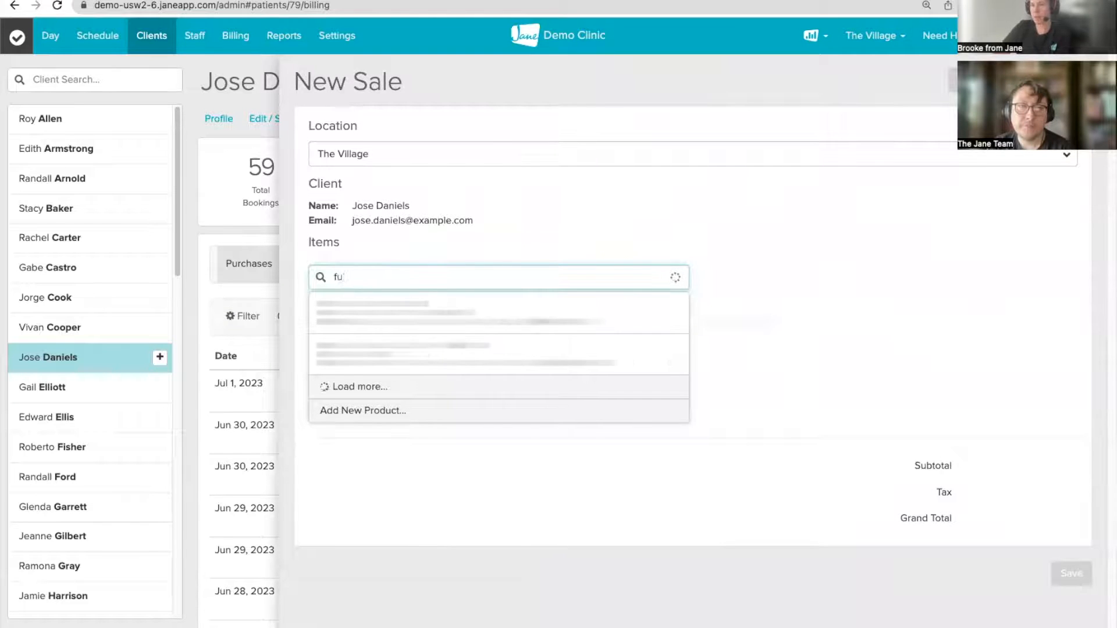
text(foam)
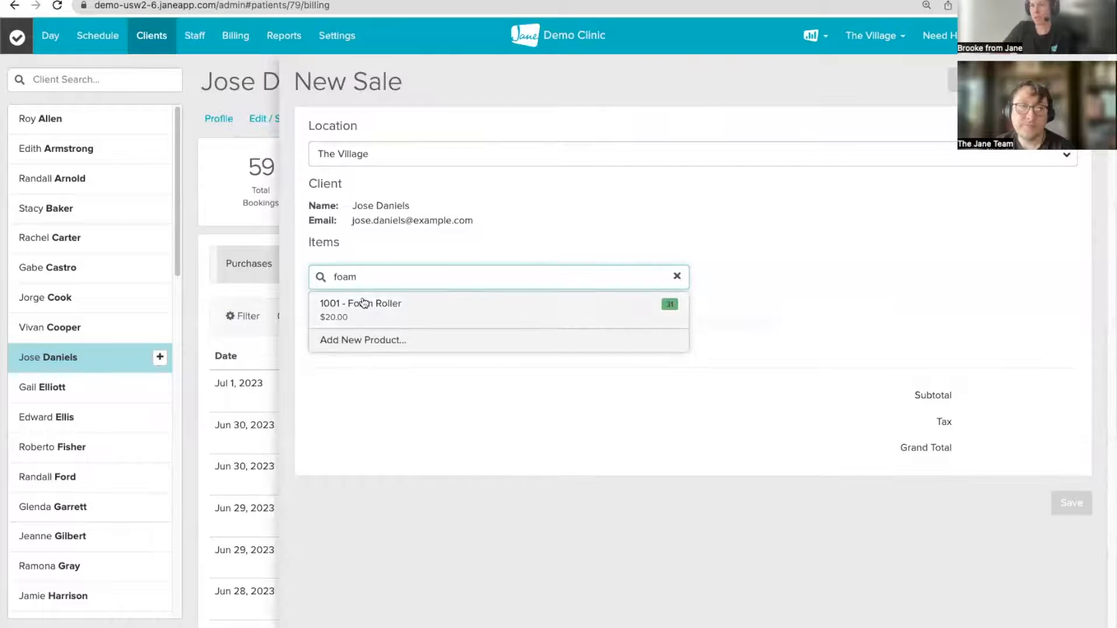
click(358, 304)
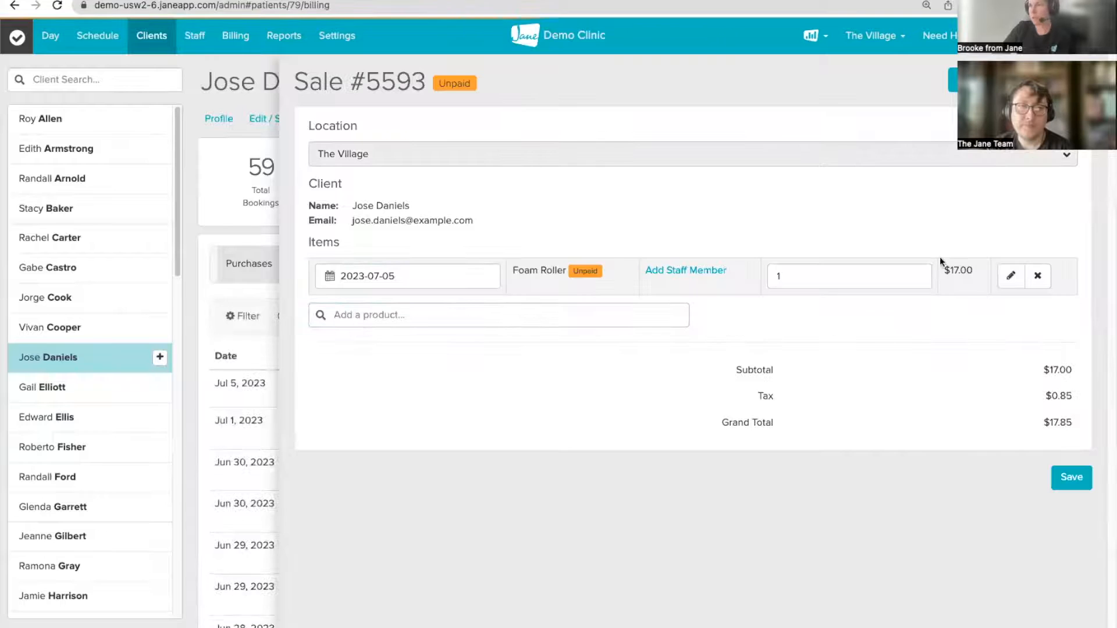
click(1072, 477)
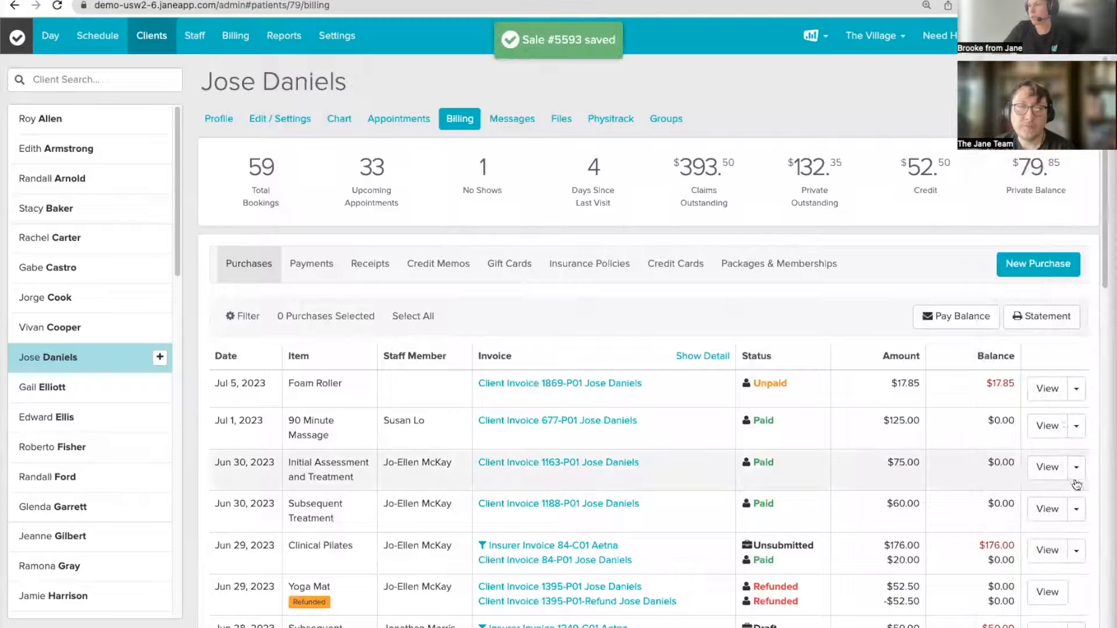
Step: Remove the Friends & Family Discount from the Foam Roller purchase, raising it to $21.00
click(1047, 389)
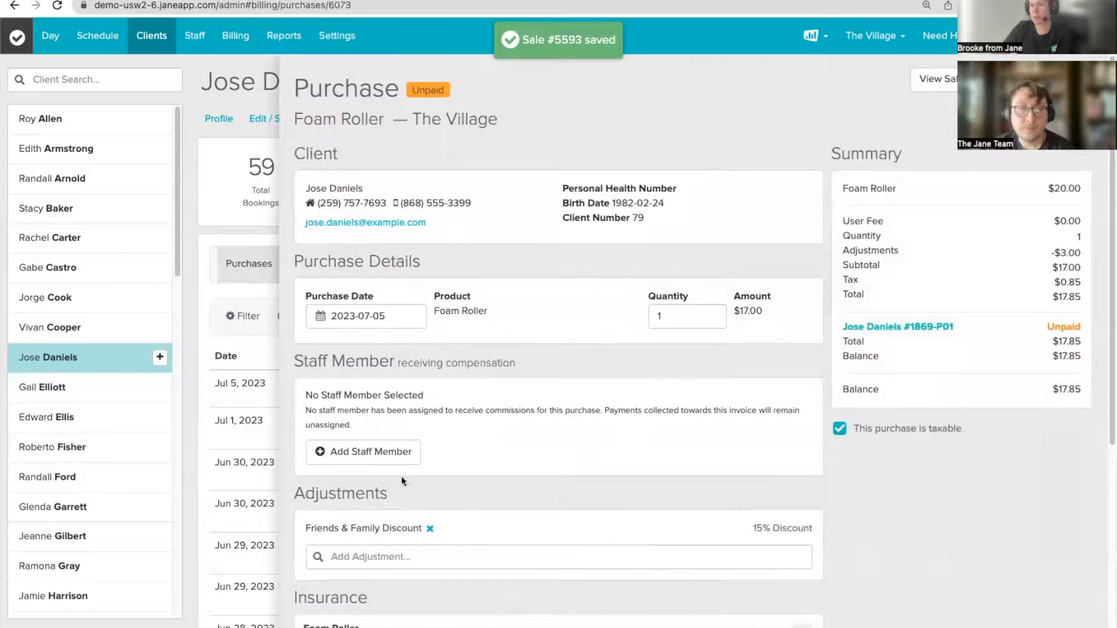
click(432, 529)
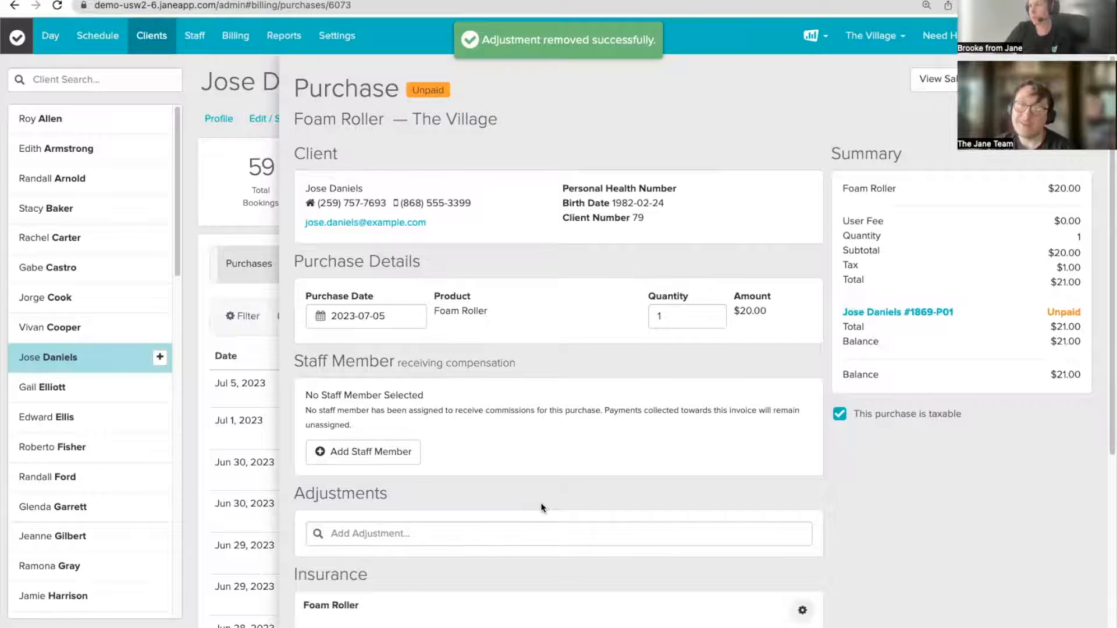
click(1069, 79)
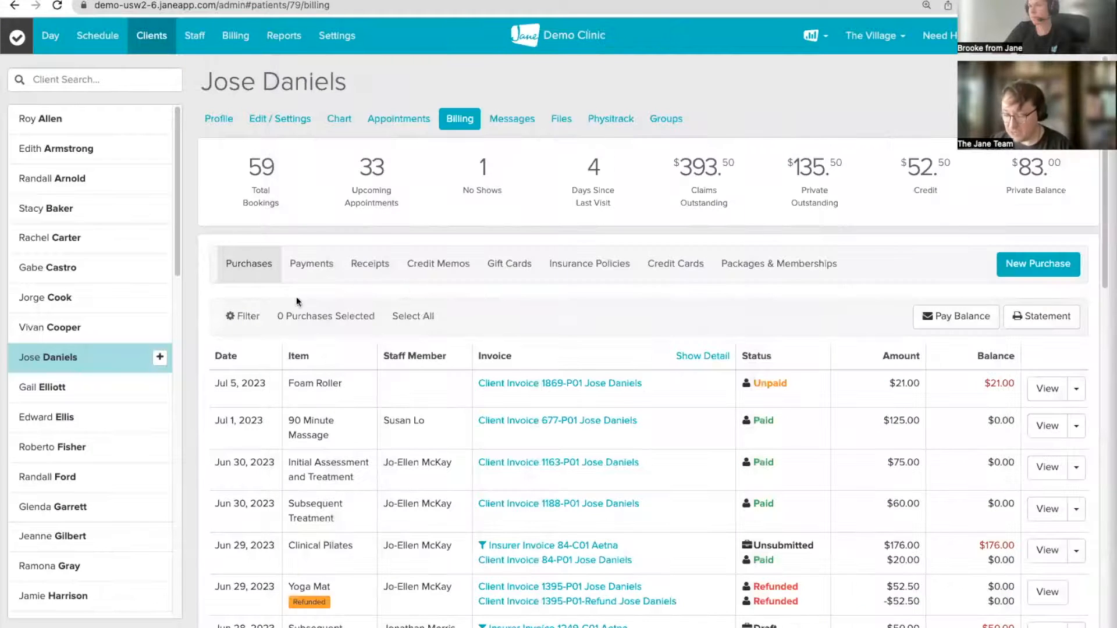
Step: Open the massage therapist's Wednesday July 5, 2:30 PM 30 Minute Massage on the weekly schedule
click(105, 40)
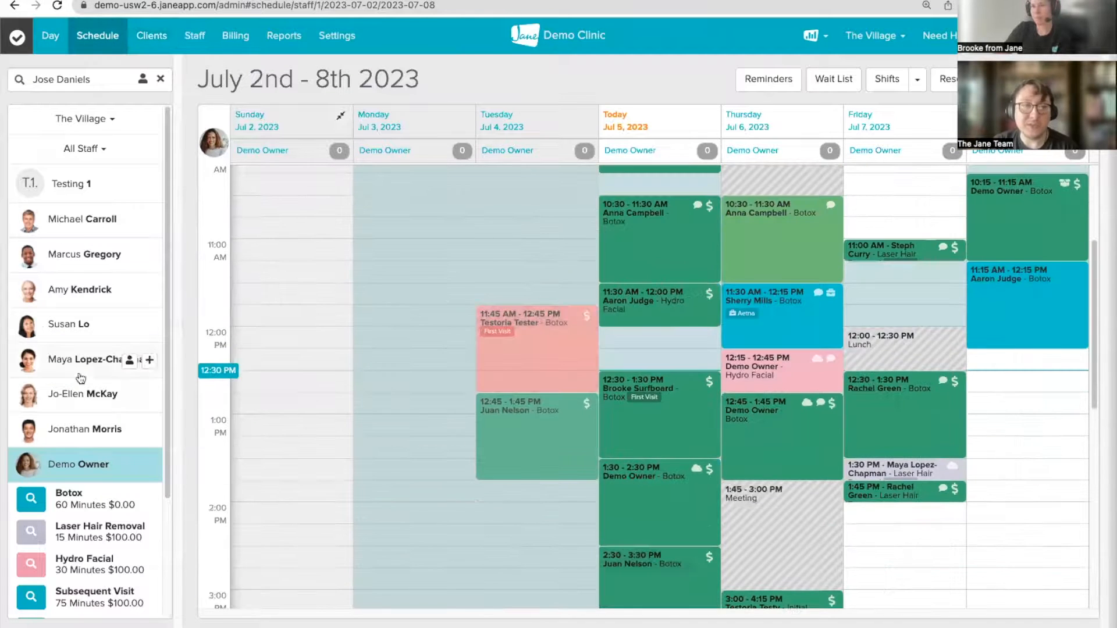
click(80, 324)
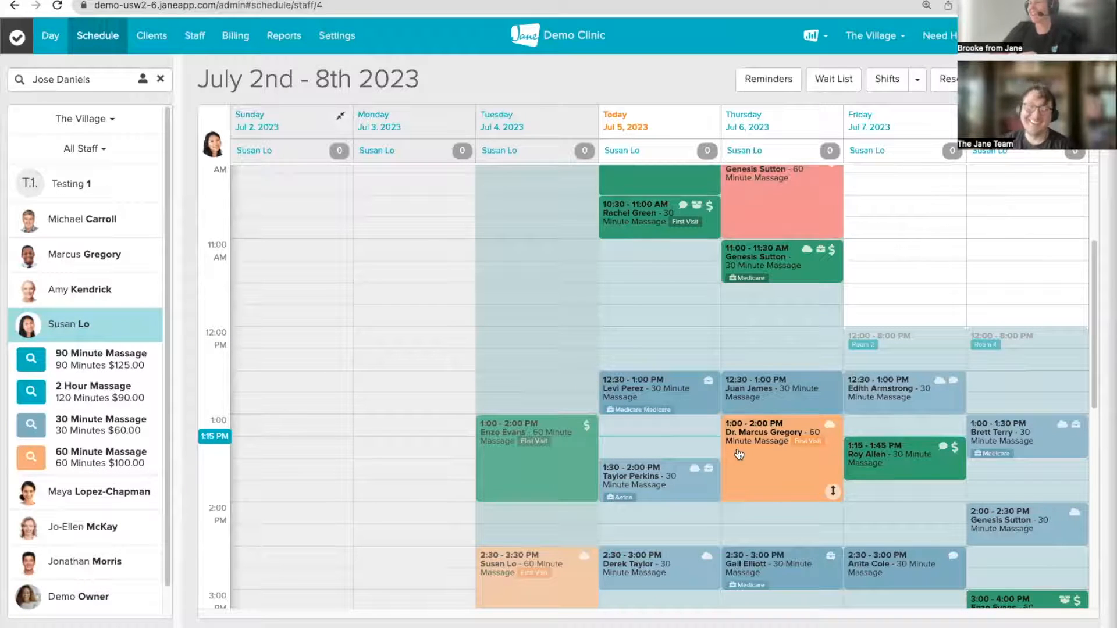
scroll(733, 419, down, 5)
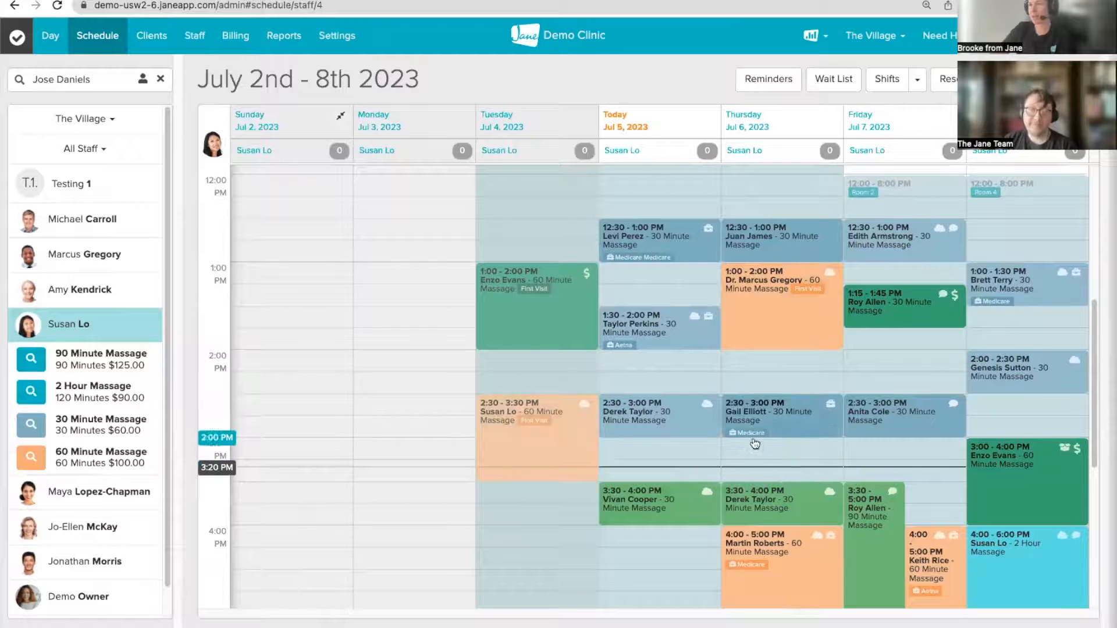
click(656, 422)
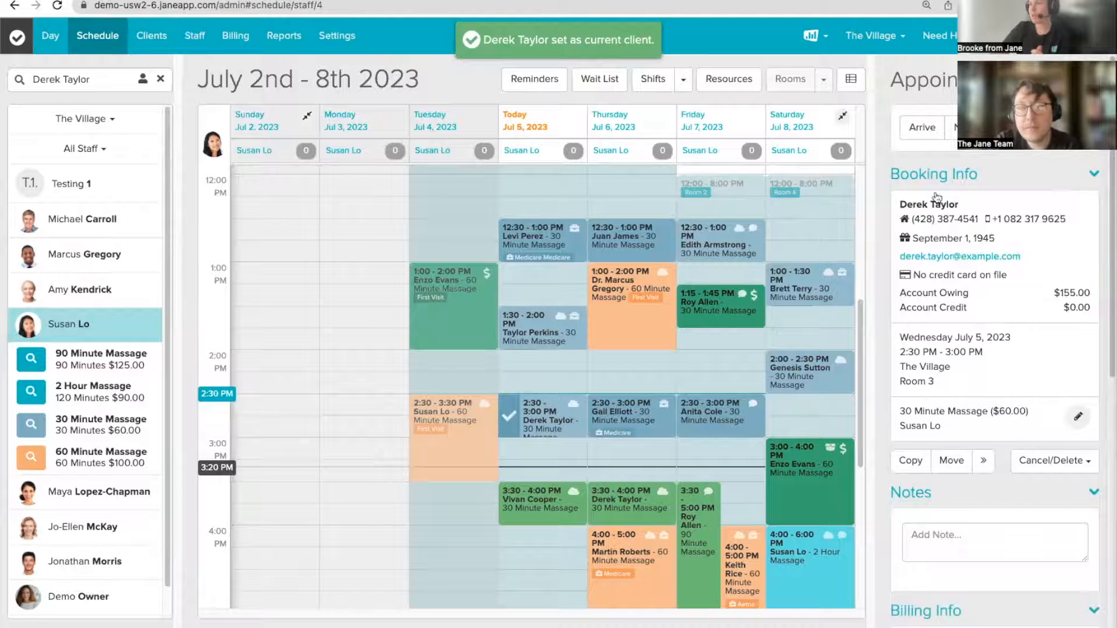
Step: Make the Wednesday massage recur Every Week, ending December 28, 2023
click(984, 463)
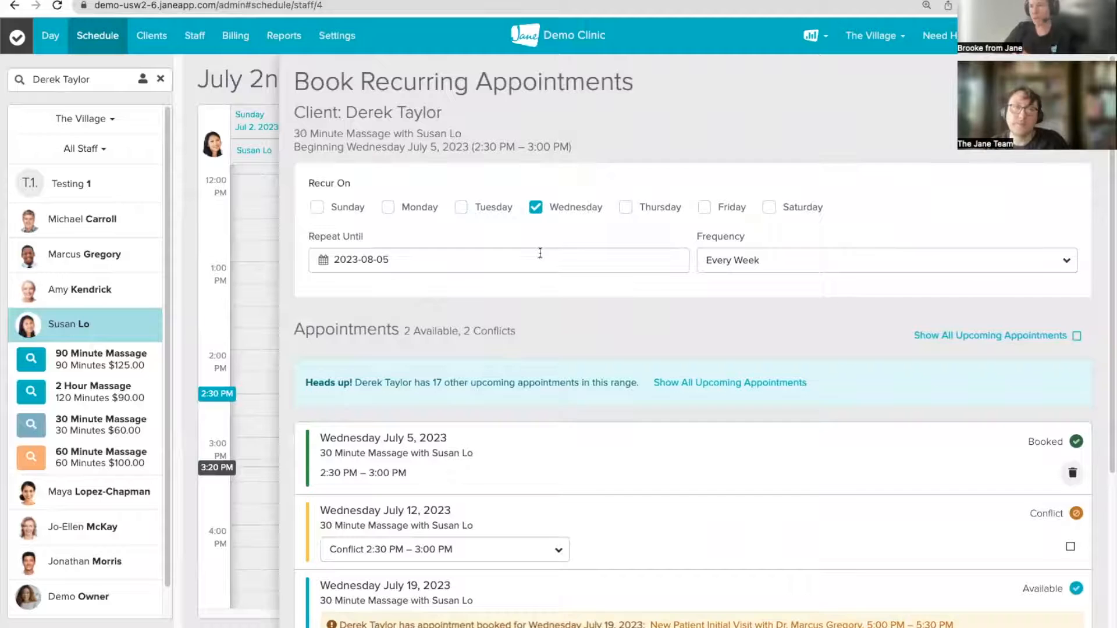
click(415, 258)
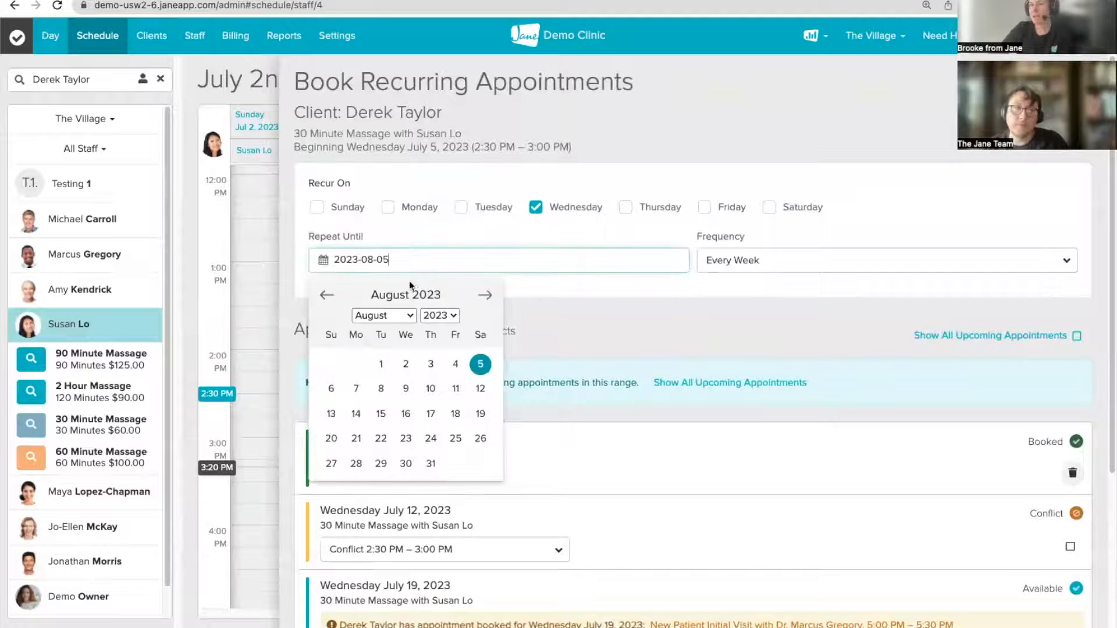
click(452, 316)
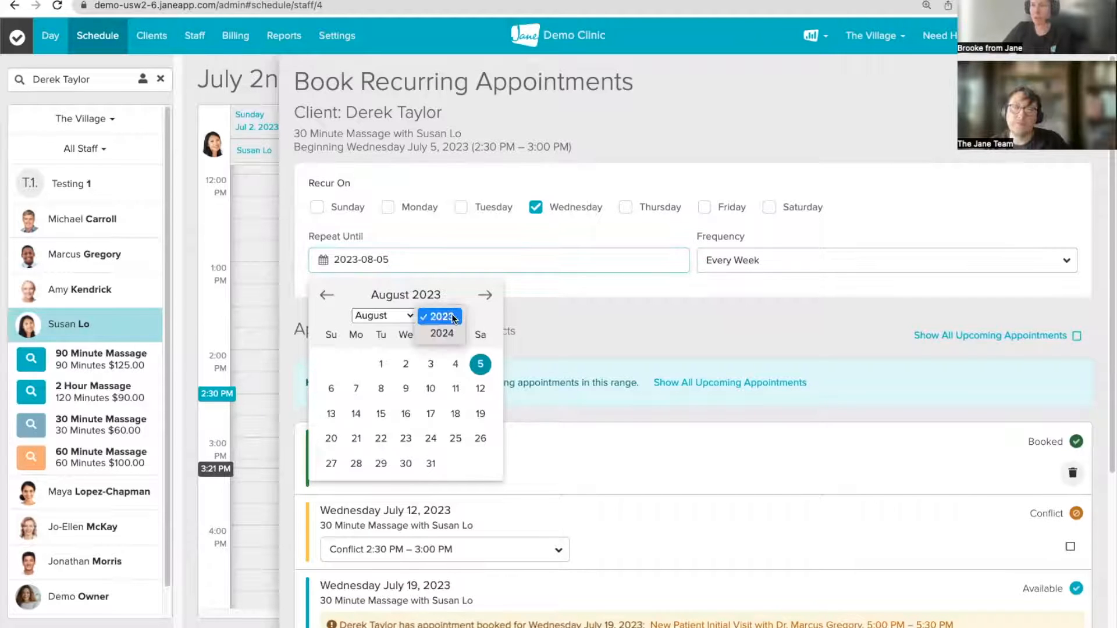
click(453, 298)
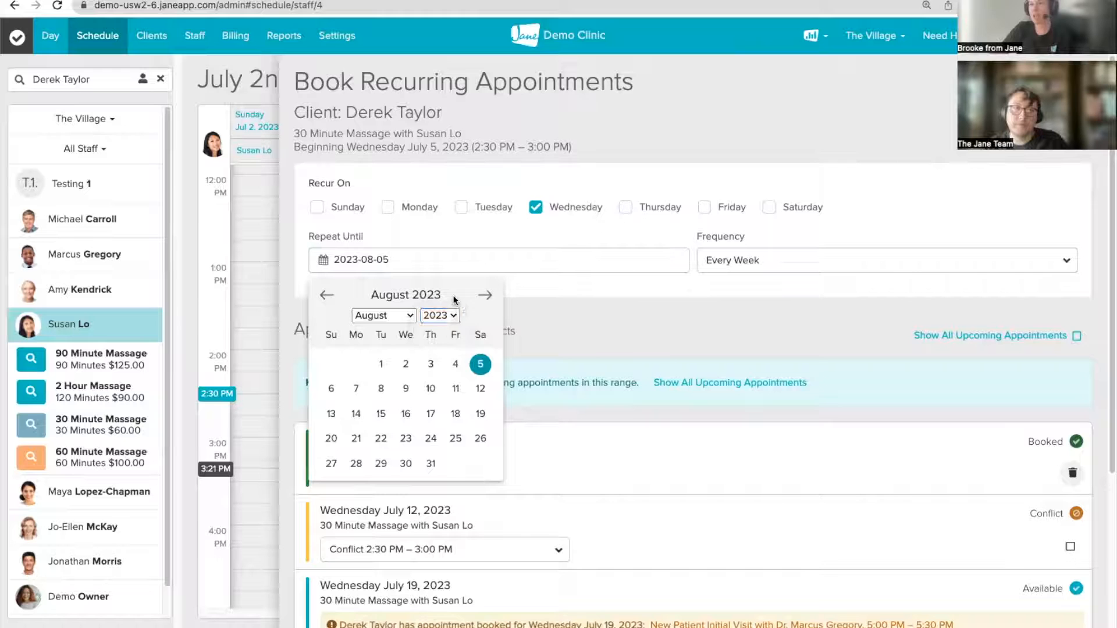
click(486, 295)
click(485, 295)
click(485, 295)
click(485, 295)
click(431, 463)
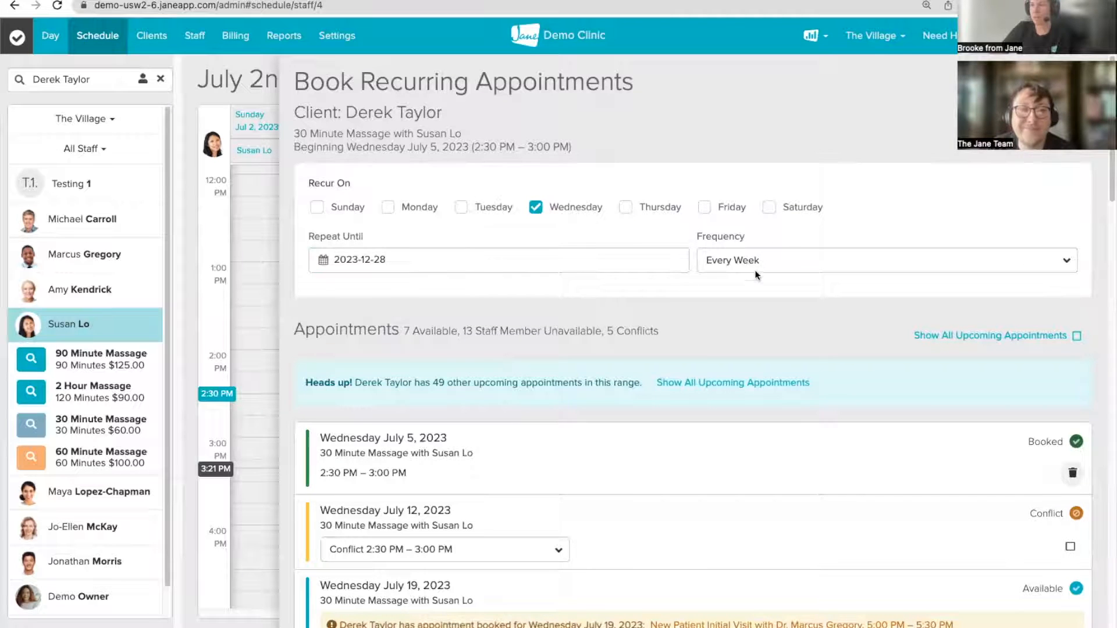
click(767, 261)
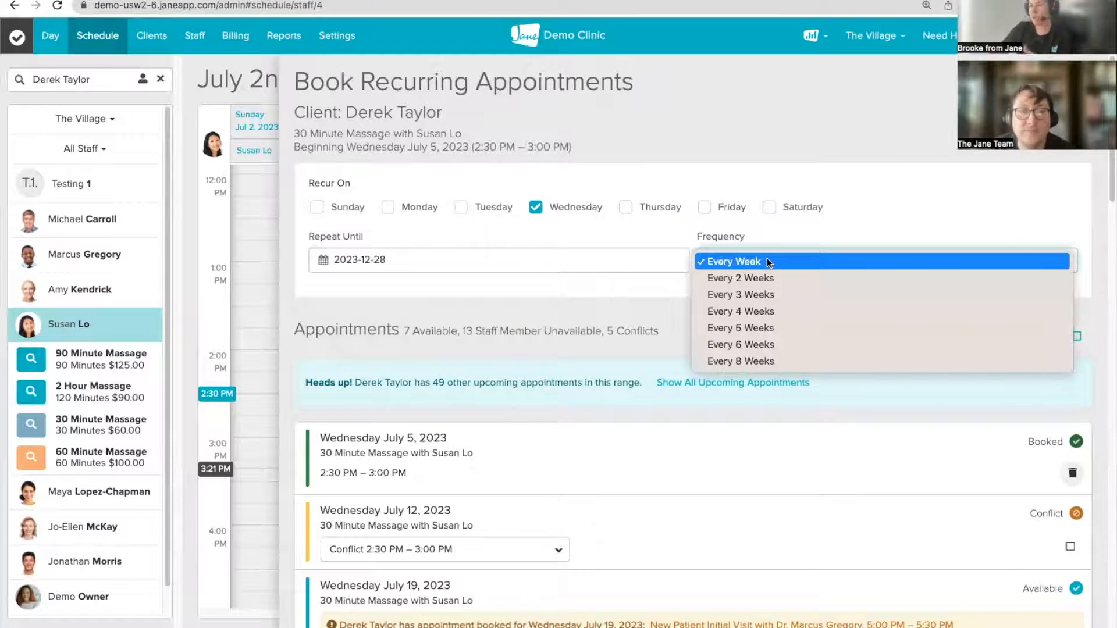
click(773, 238)
Step: Review the recurring dates and move the conflicting July 12 massage to 10:30 AM – 11:00 AM
scroll(745, 345, down, 7)
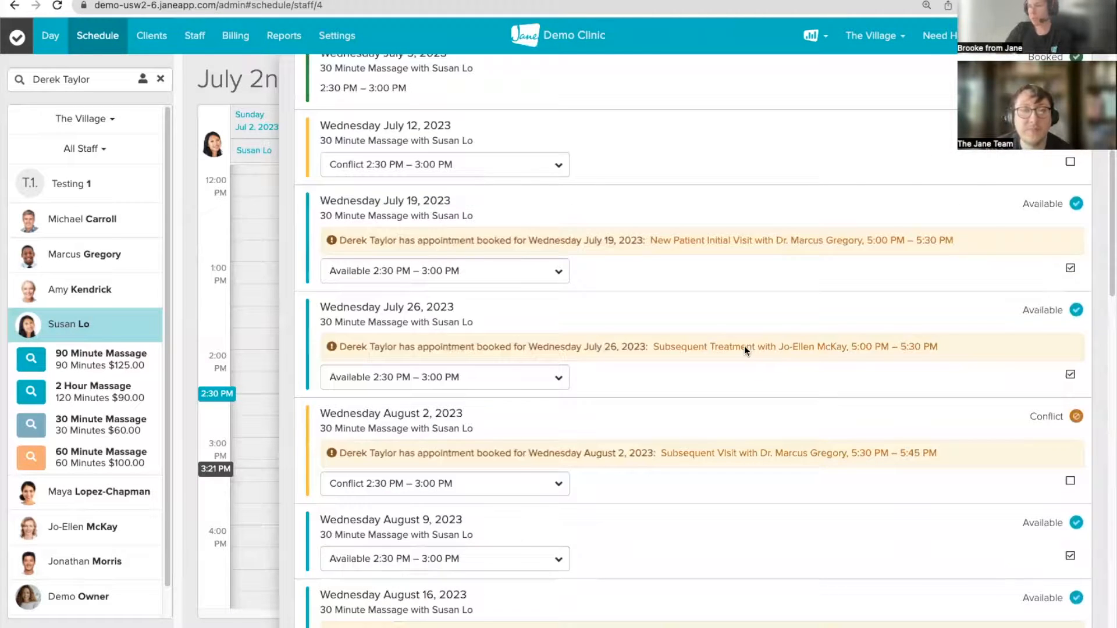
scroll(655, 420, down, 9)
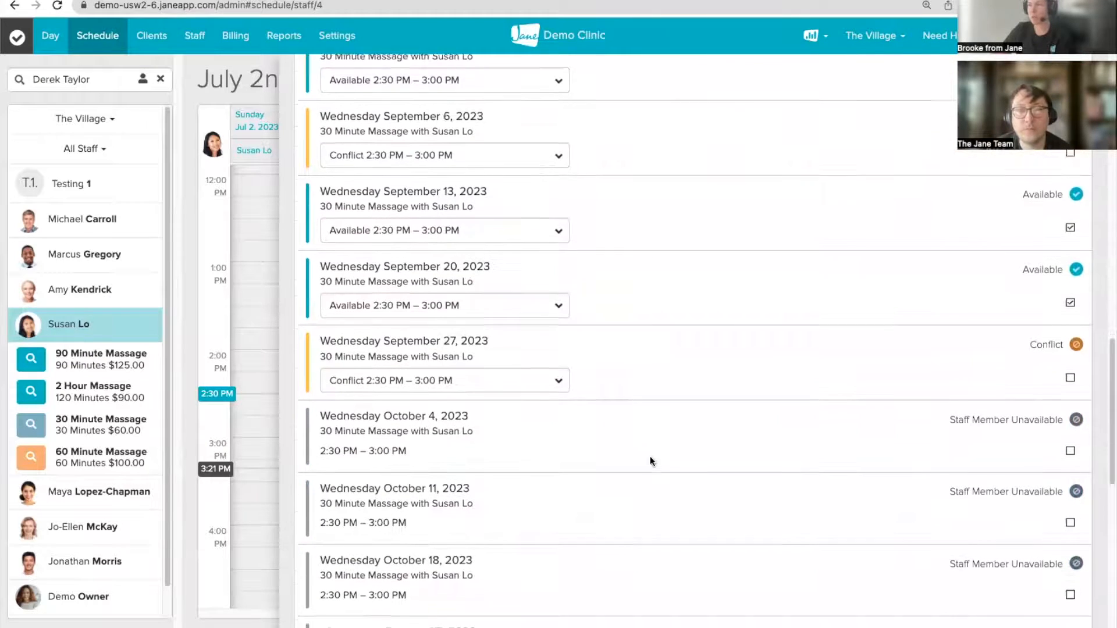
scroll(651, 459, down, 6)
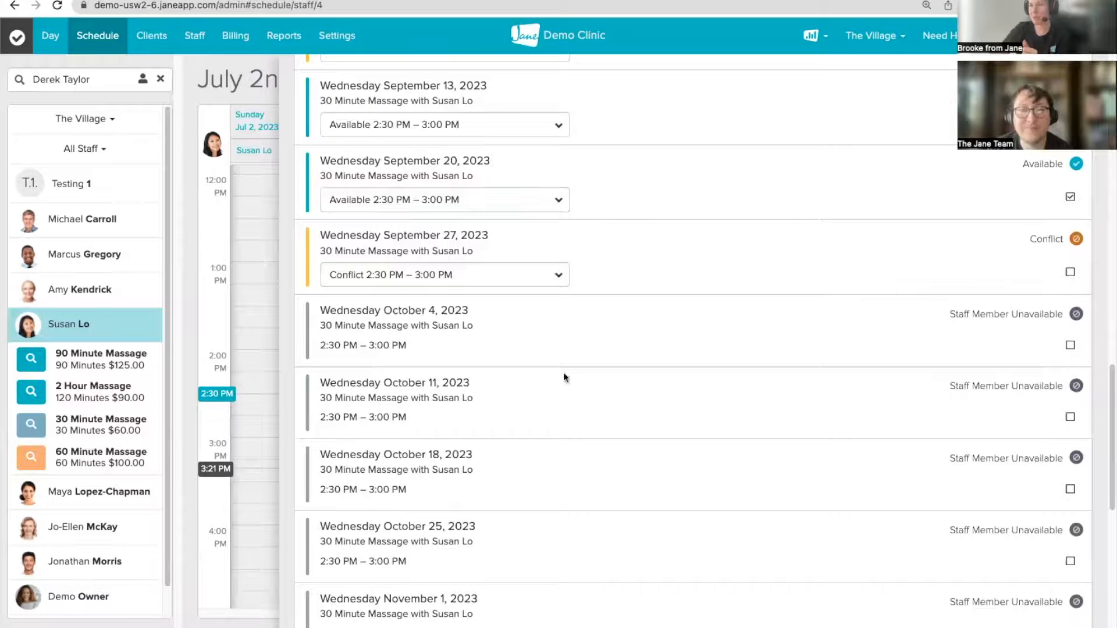
scroll(676, 355, up, 1)
scroll(676, 355, up, 1)
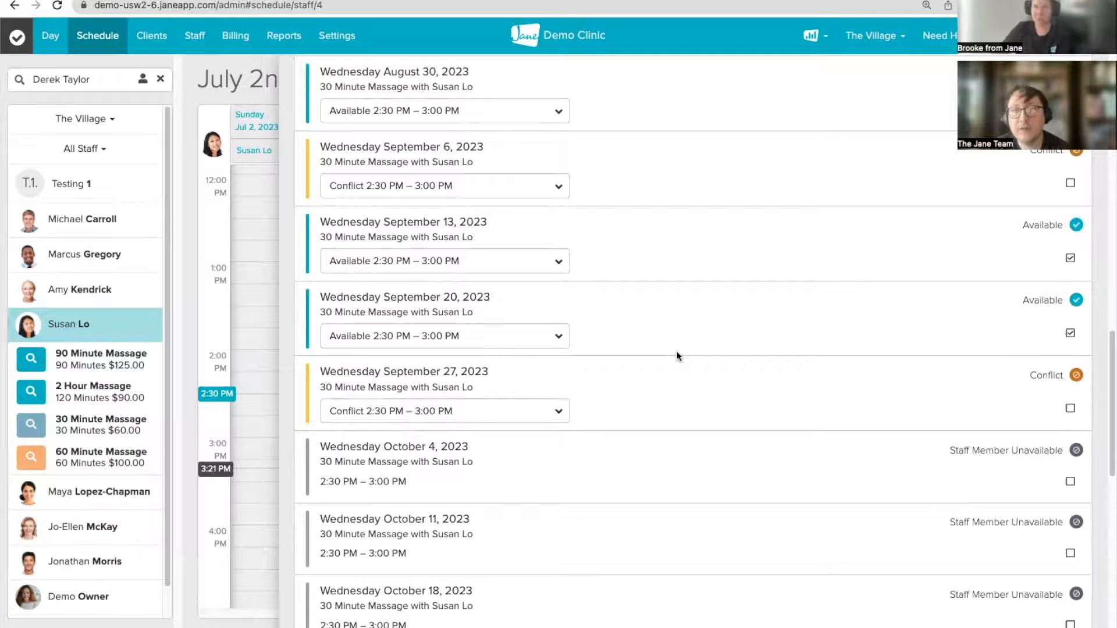
scroll(644, 354, up, 15)
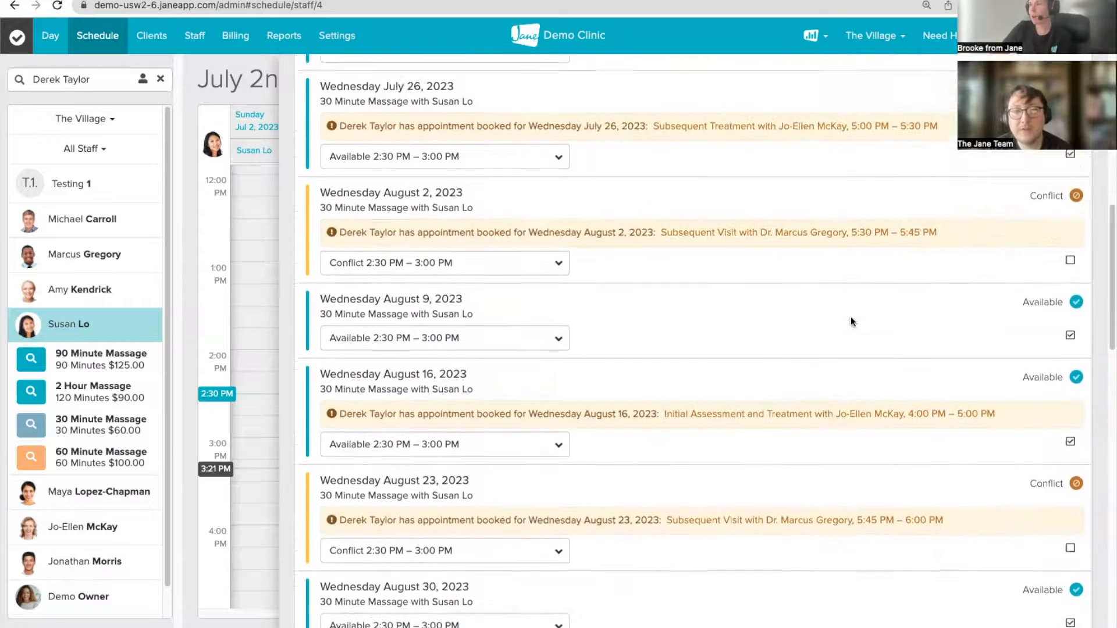
scroll(916, 319, up, 4)
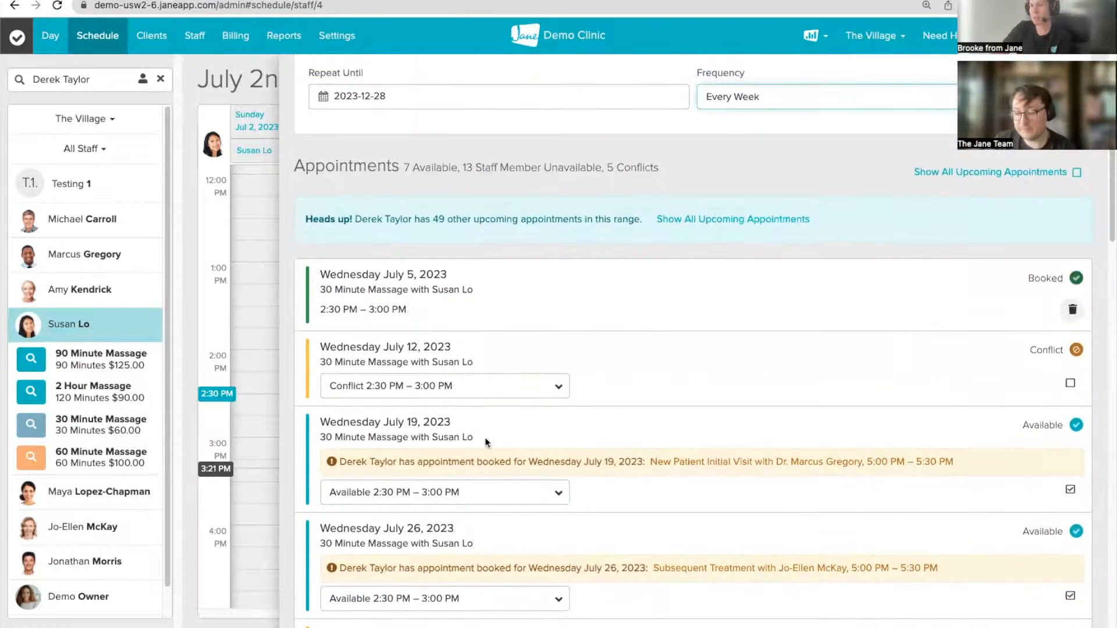
click(491, 388)
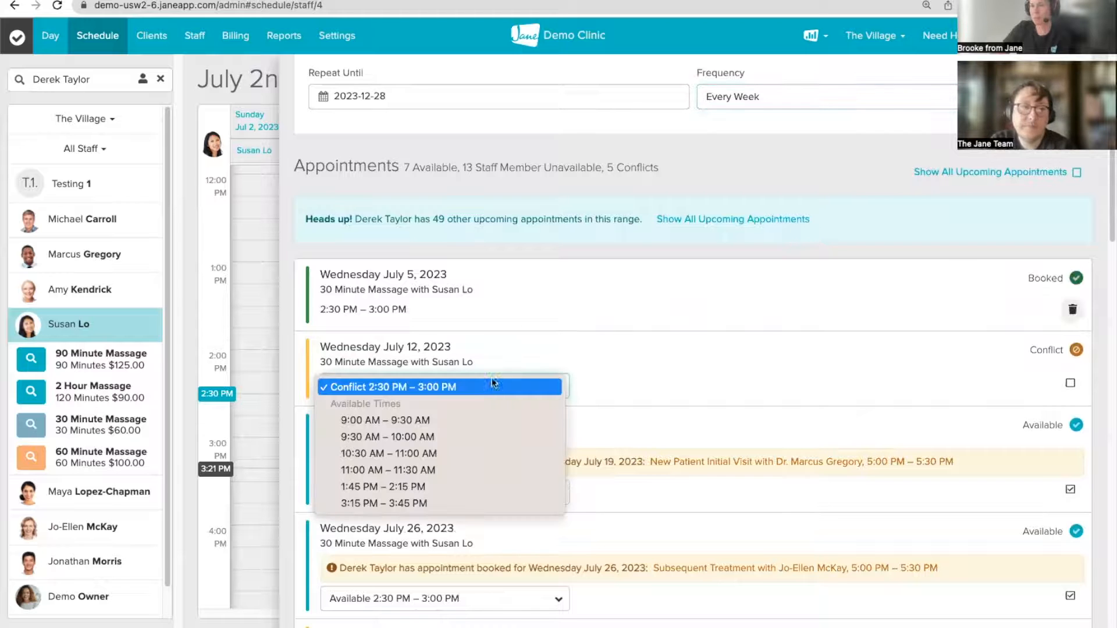
click(405, 453)
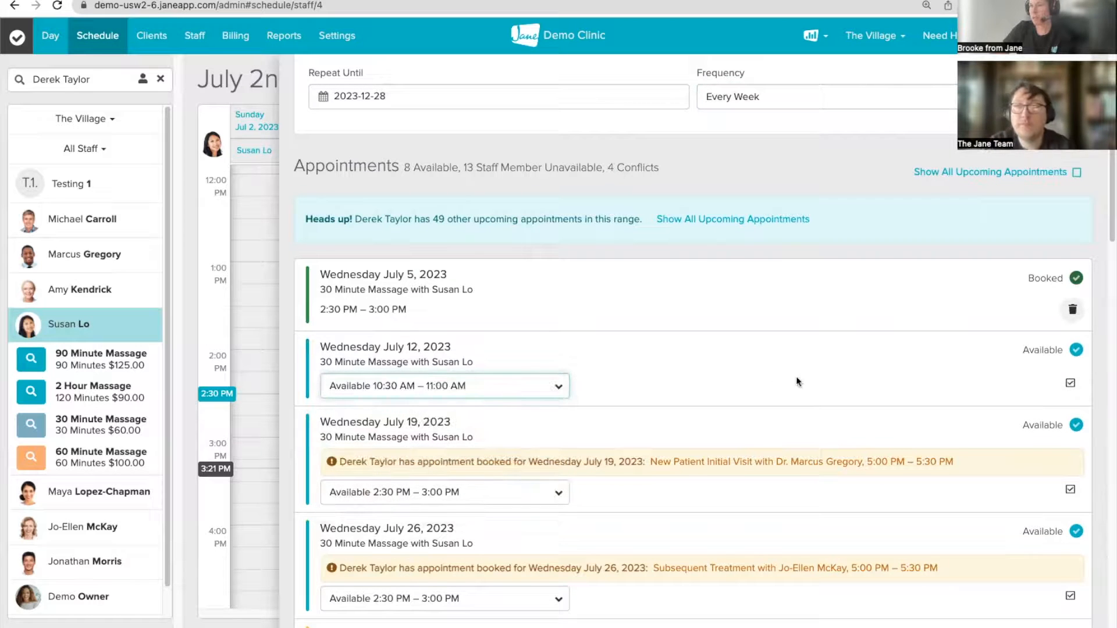
Step: Check August 9's available times, keep it at 2:30 PM, and review the remaining dates
scroll(801, 381, down, 2)
scroll(800, 381, down, 5)
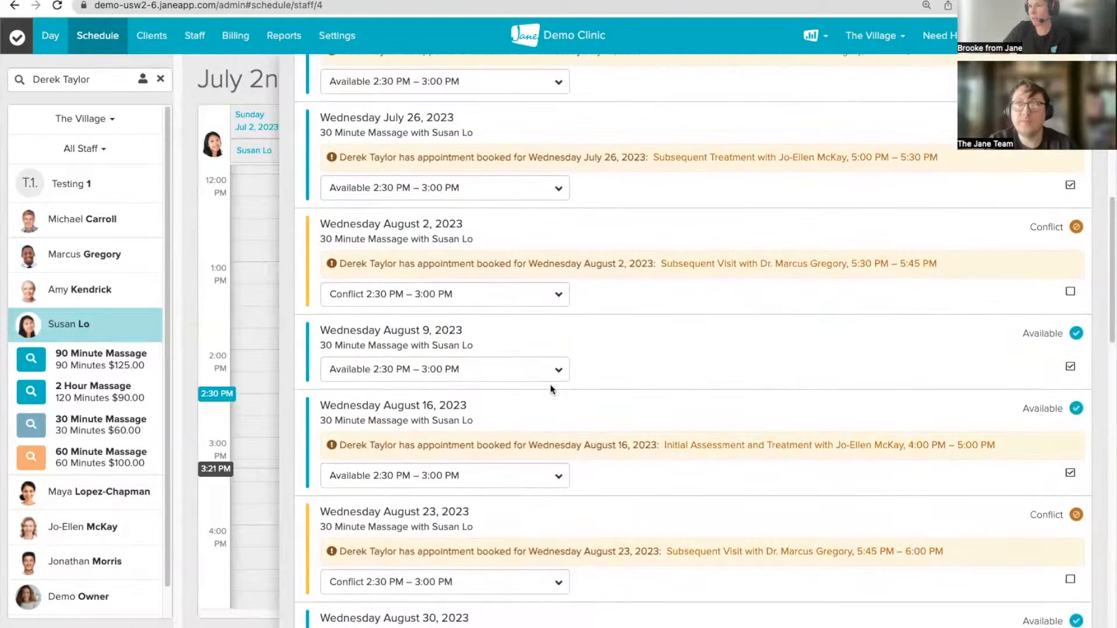
click(494, 369)
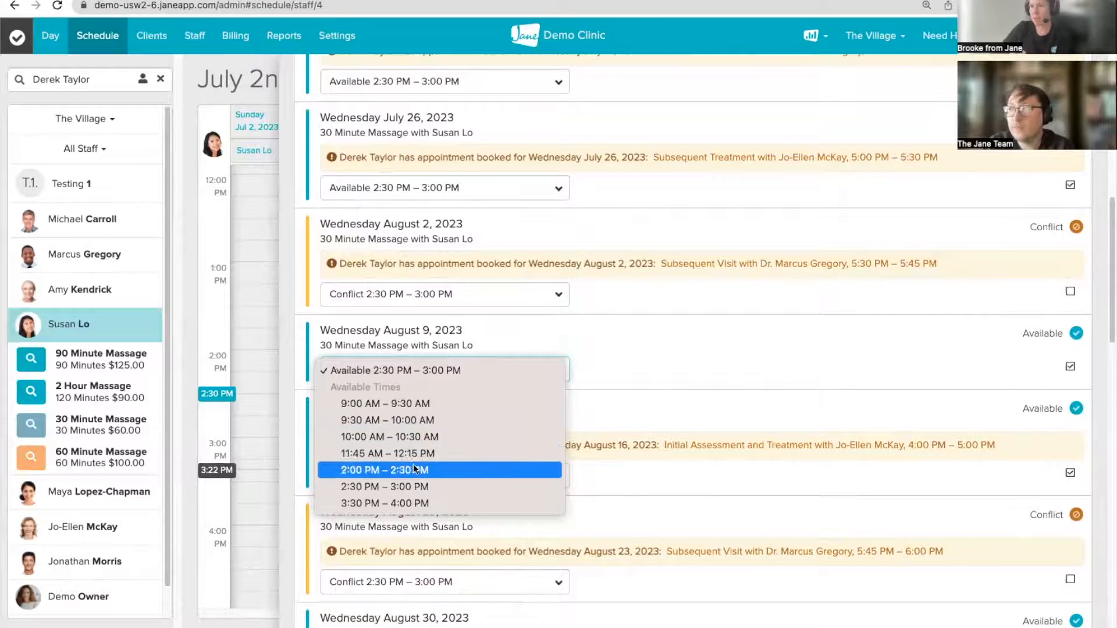
click(640, 357)
scroll(839, 361, down, 15)
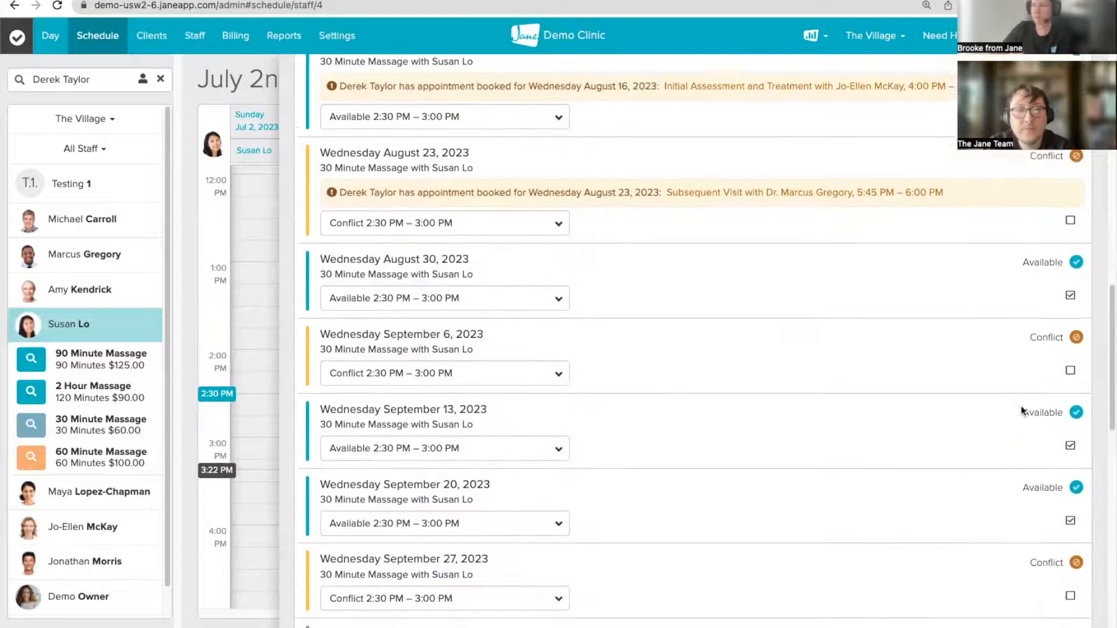
scroll(1001, 417, down, 10)
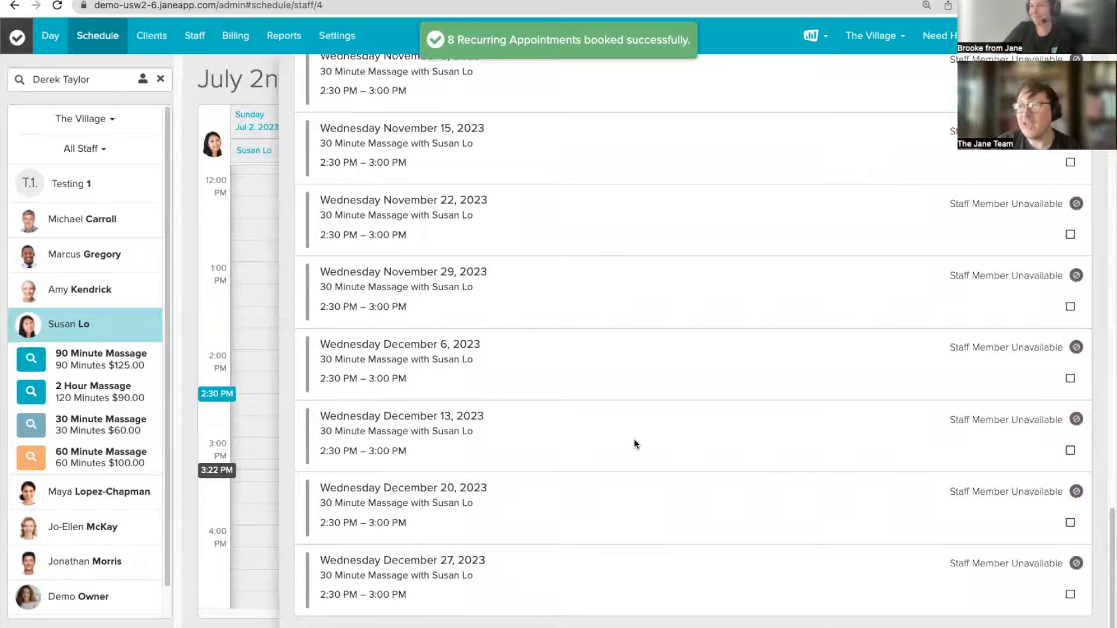
scroll(810, 386, up, 20)
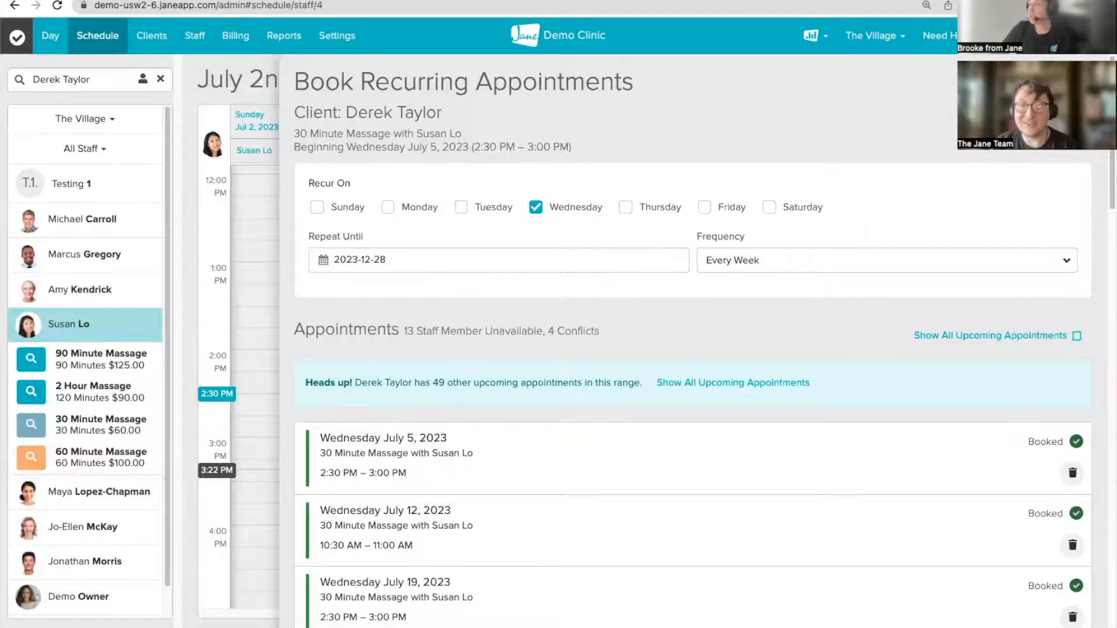
Step: Open the July 5 1:30 PM massage's recurring booking view showing all upcoming appointments
key(Escape)
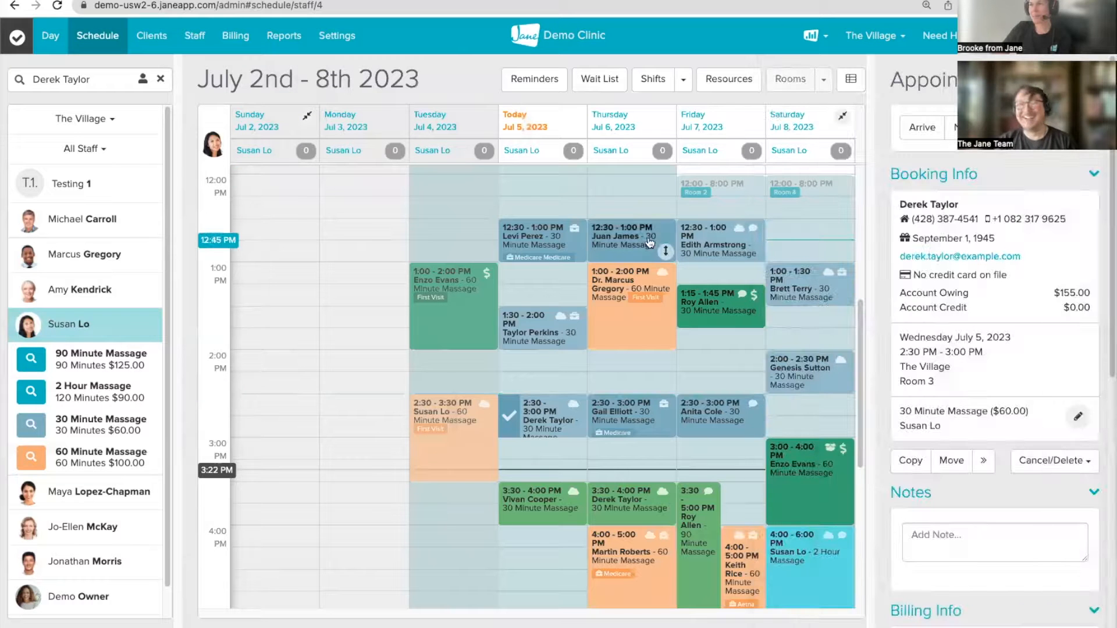
click(530, 337)
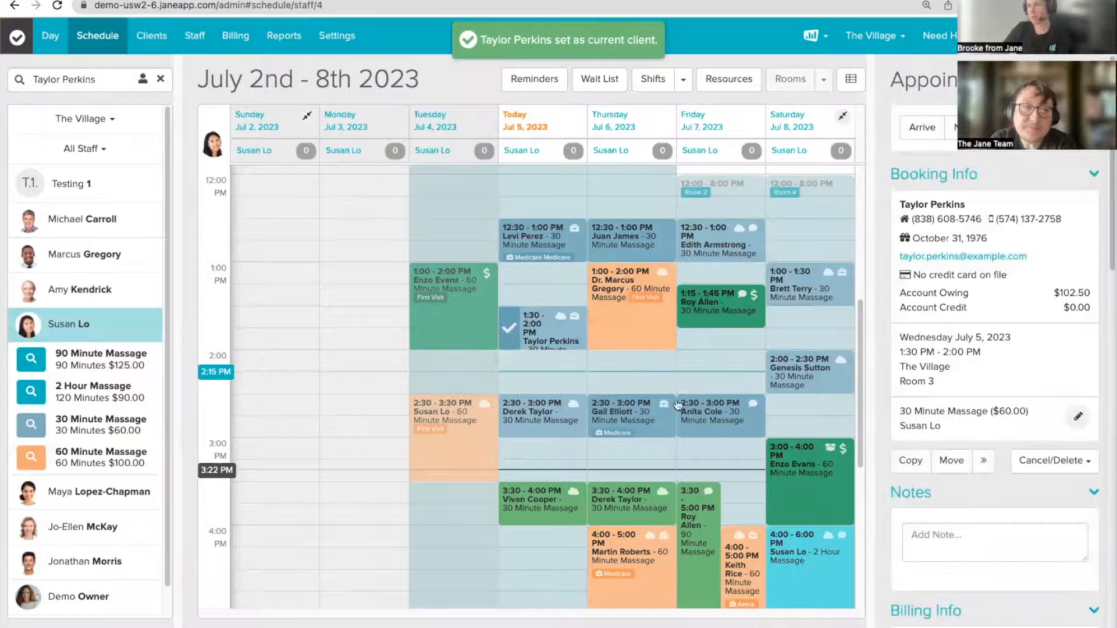
click(985, 464)
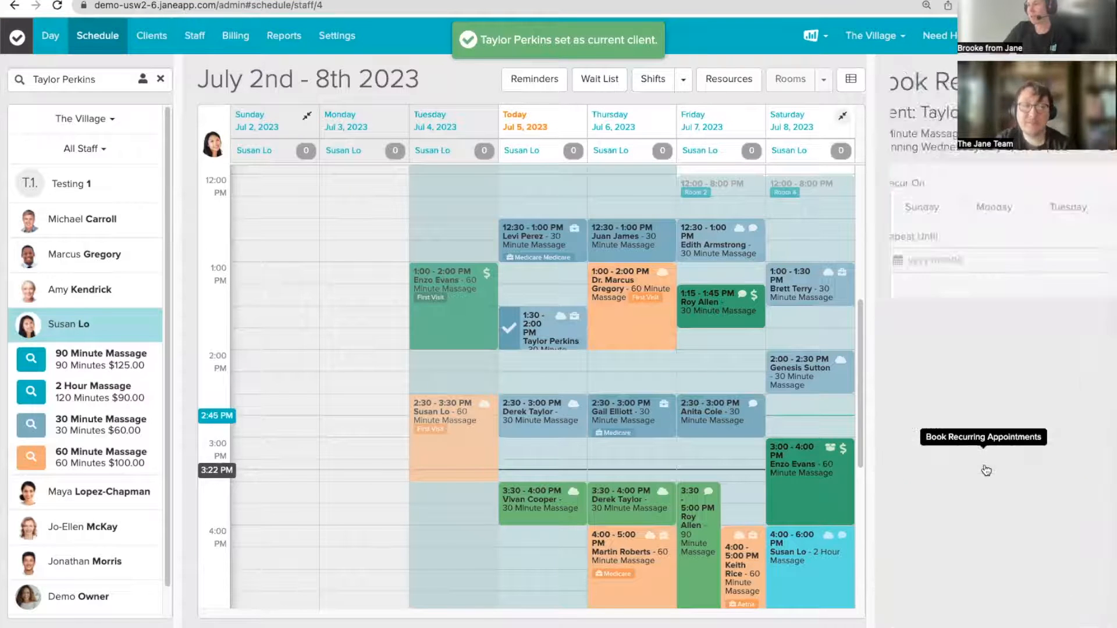
scroll(983, 420, down, 3)
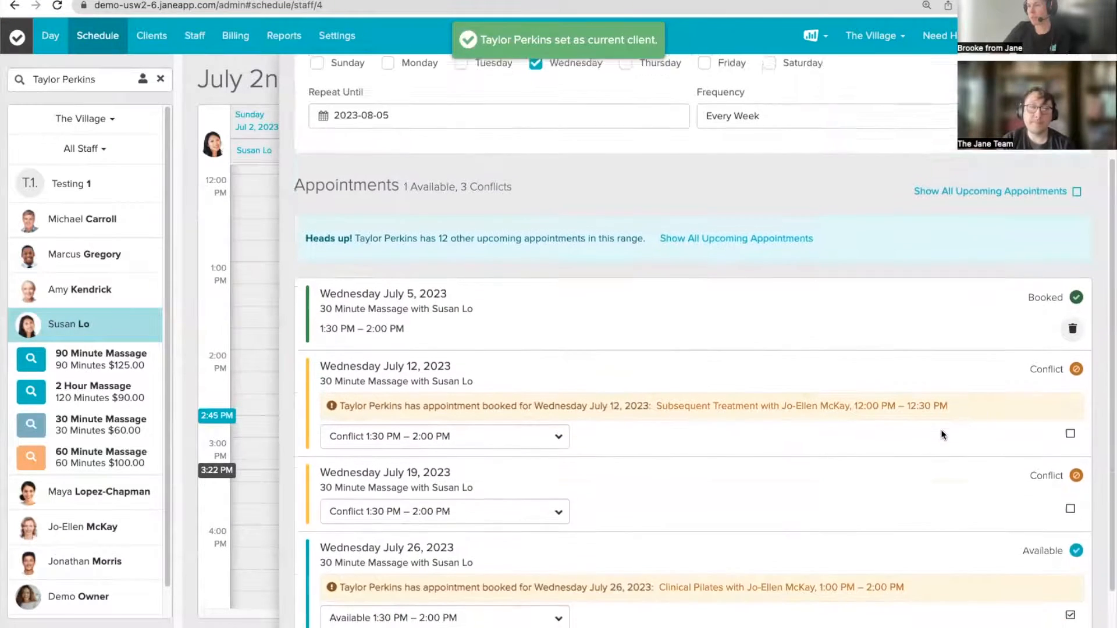
scroll(941, 434, down, 2)
scroll(941, 434, up, 5)
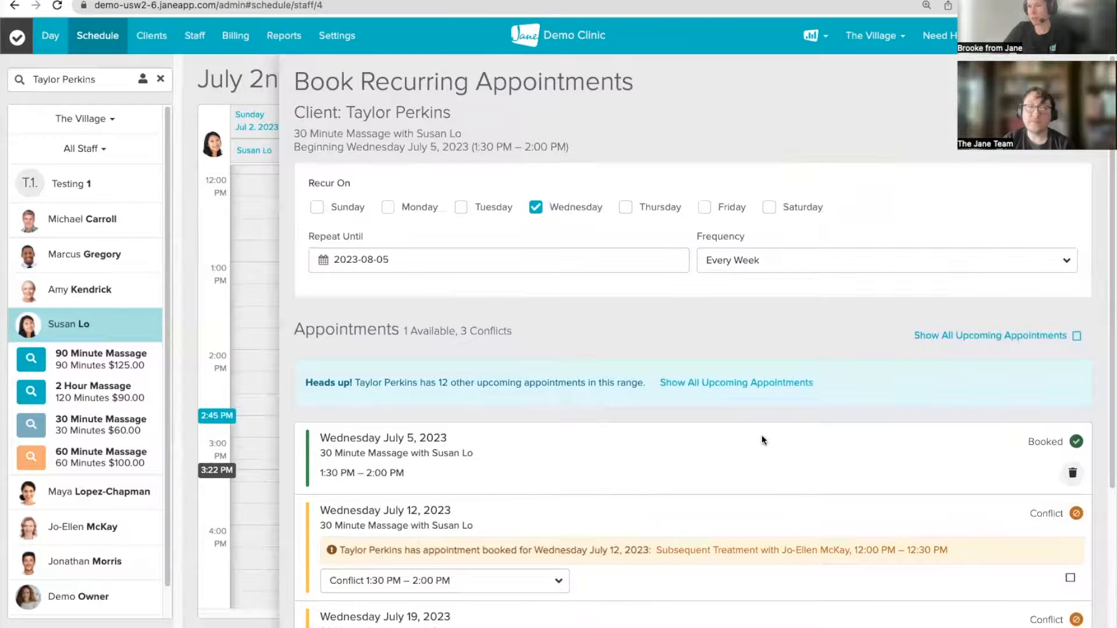
click(1076, 338)
Step: Delete the July 5 1:30 PM appointment and close the recurring booking panel
scroll(712, 463, down, 10)
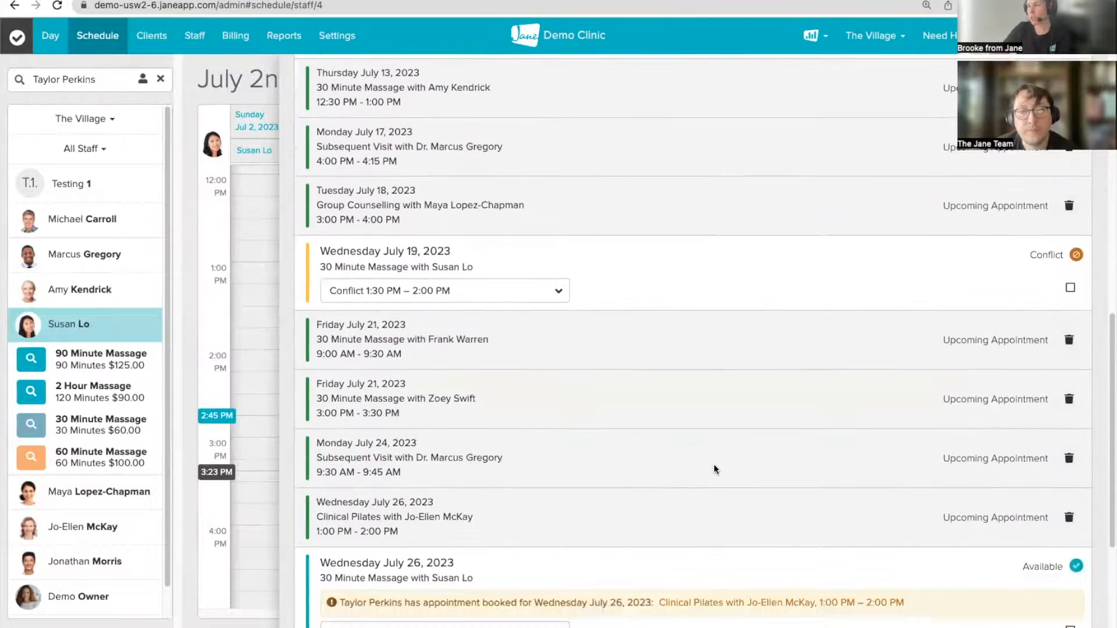
scroll(716, 469, down, 5)
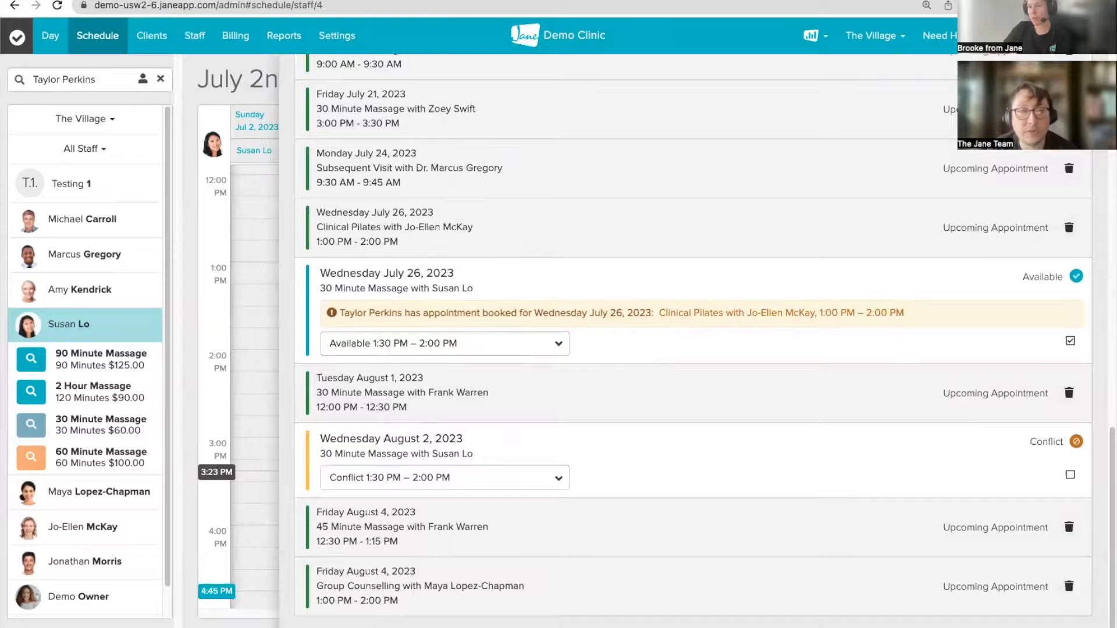
click(1070, 586)
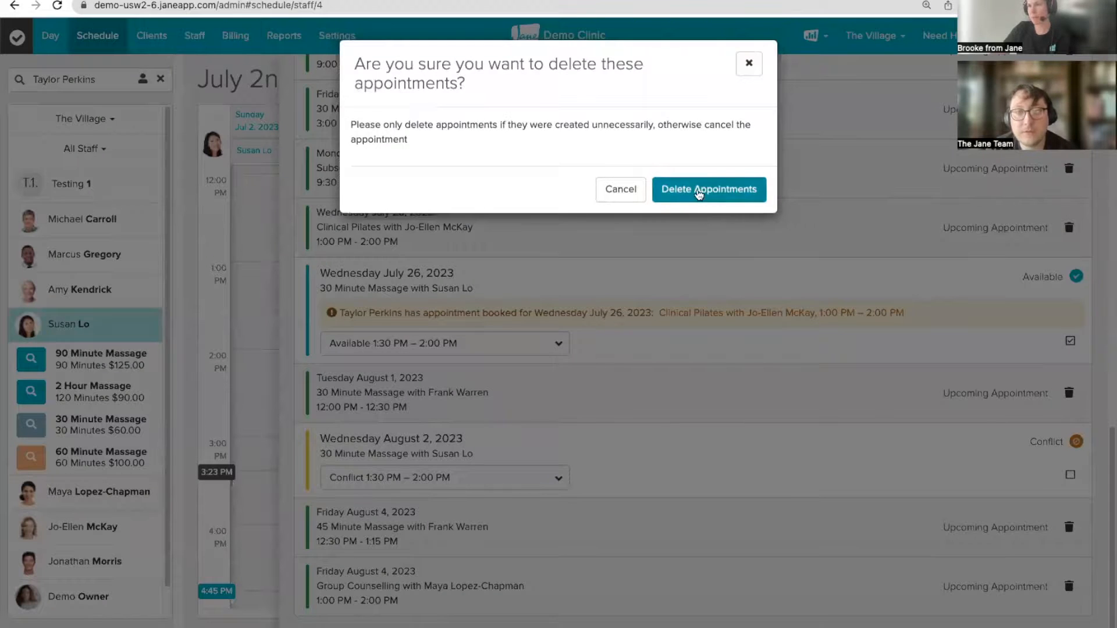
click(701, 190)
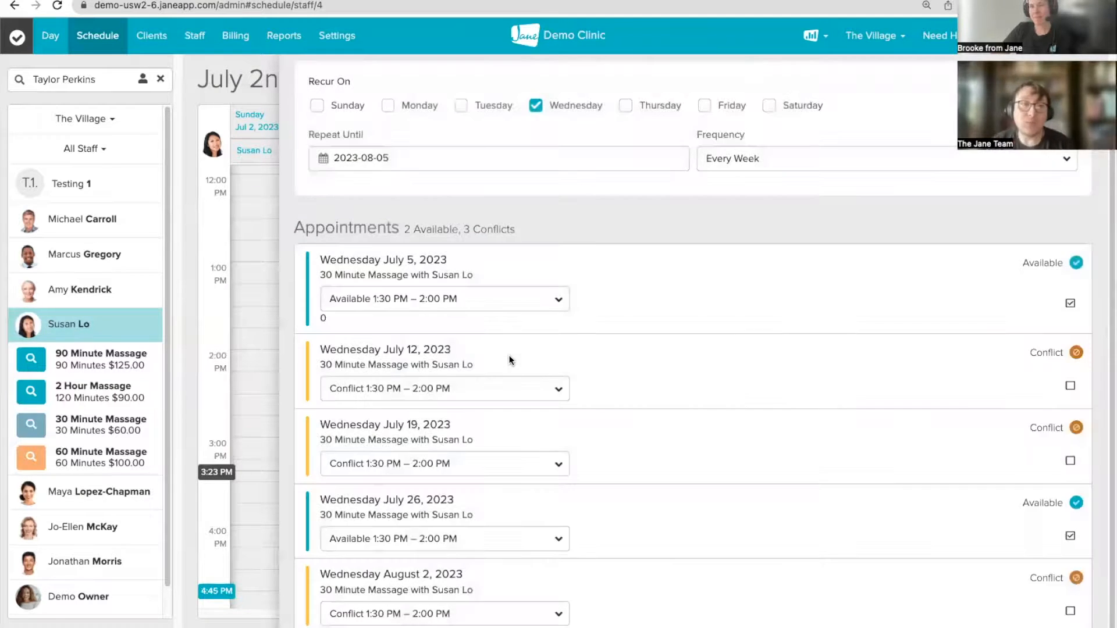
scroll(1033, 441, up, 2)
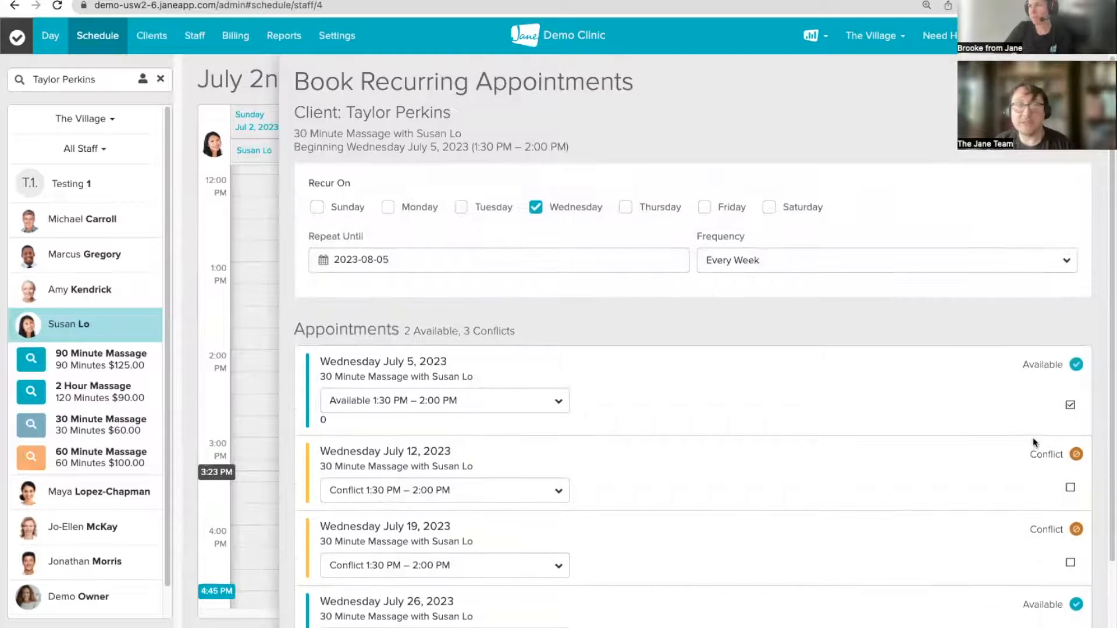
click(1076, 82)
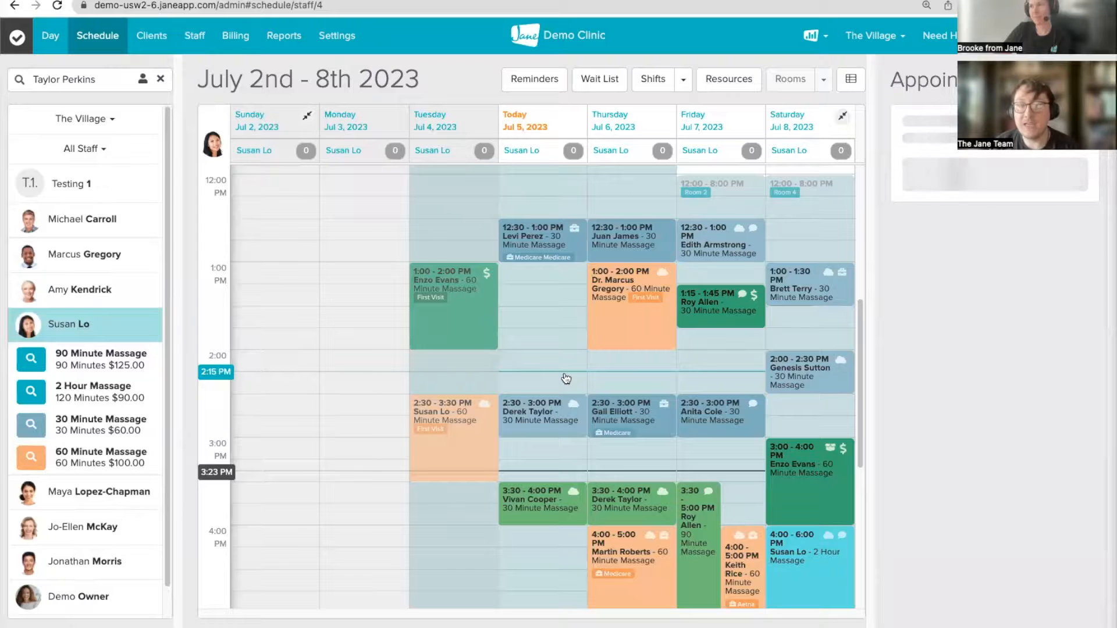
Step: Close the side panel and open the Thursday July 6, 2:30 PM 30 Minute Massage
click(1091, 80)
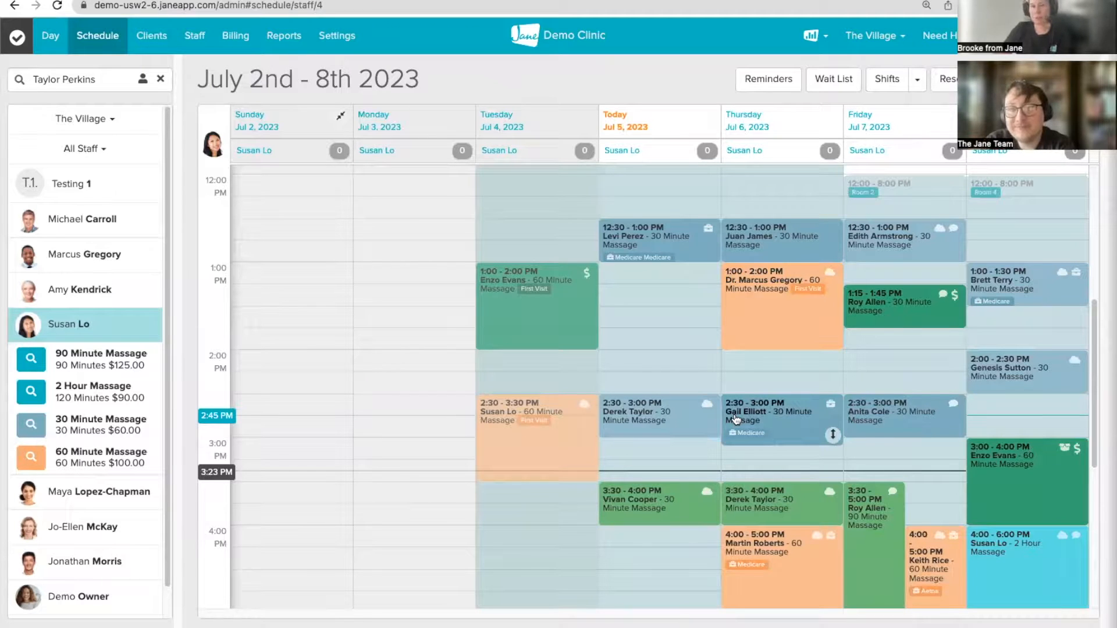
click(775, 415)
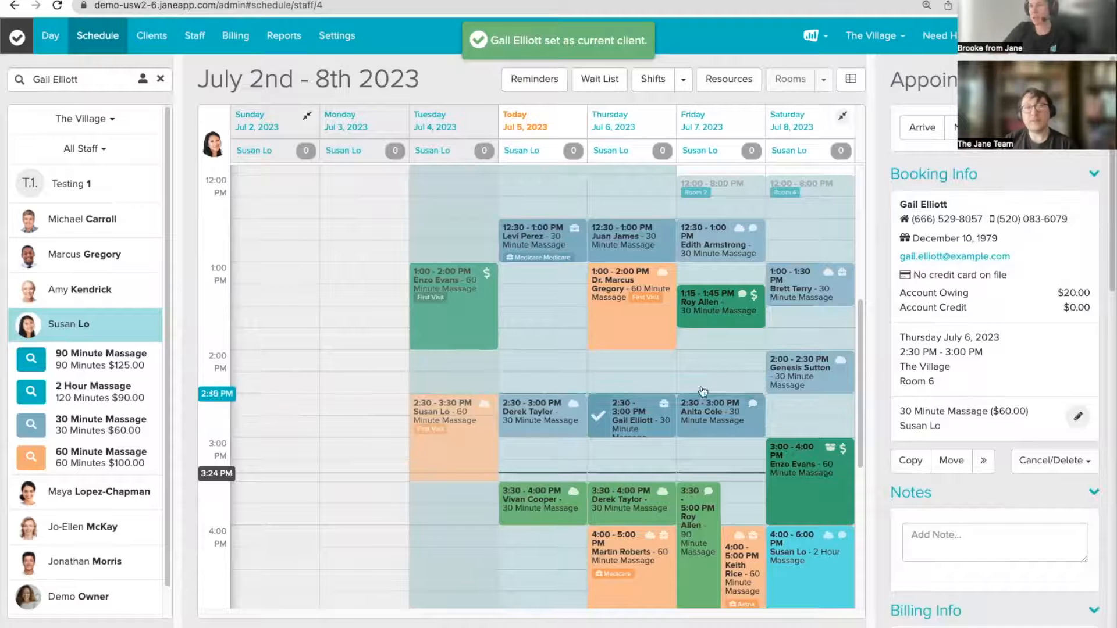
Step: Reassign the July 6 2:30 appointment to a different client found by name search
click(1077, 418)
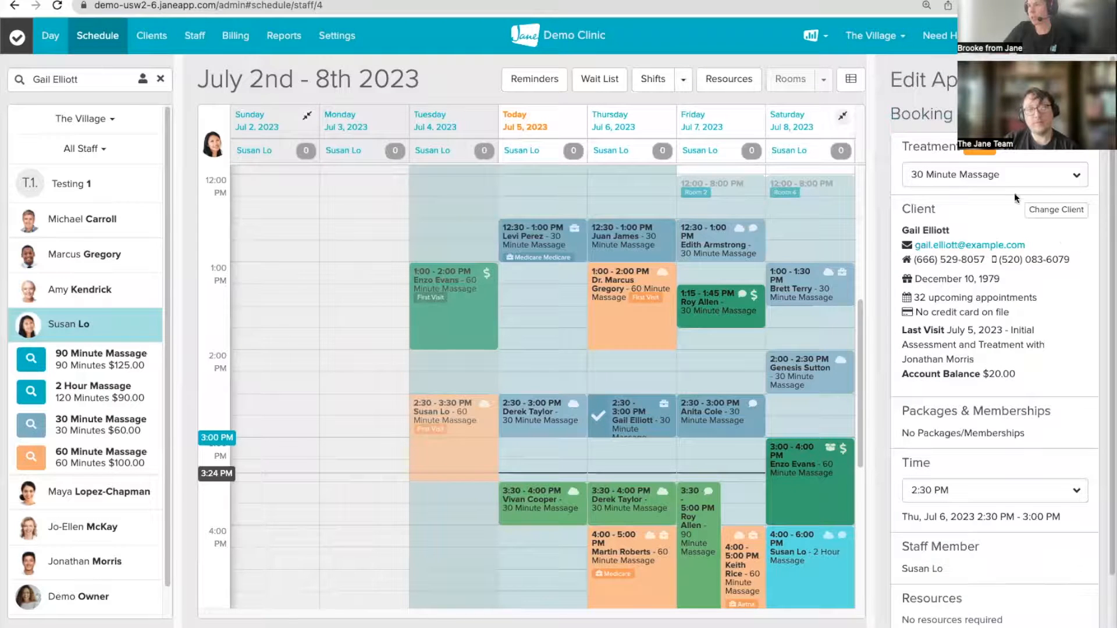
click(1054, 210)
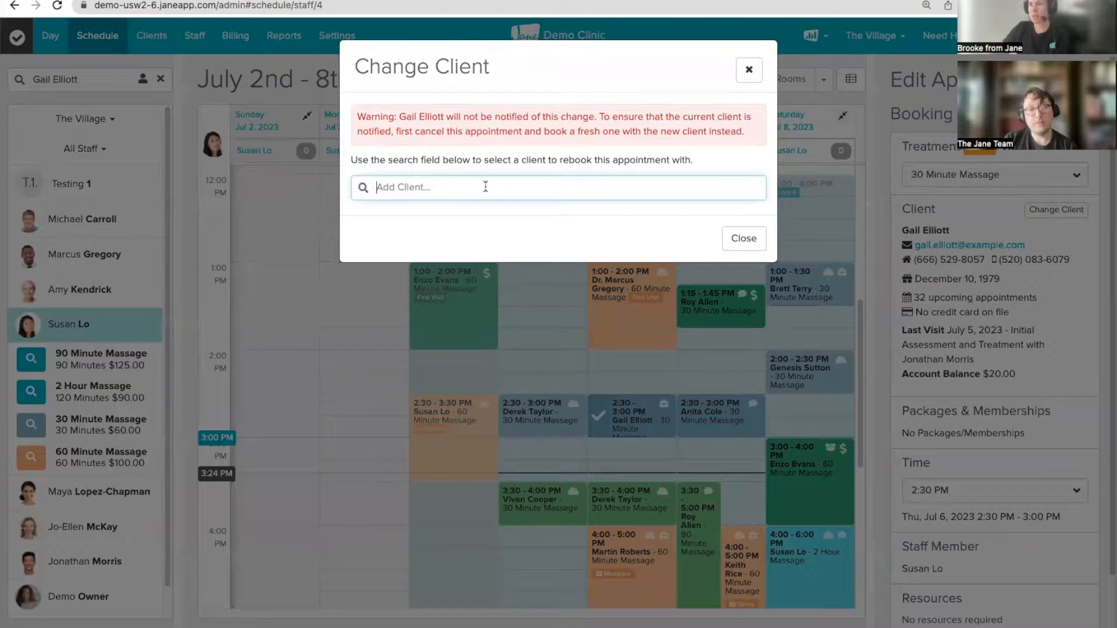
text(rach)
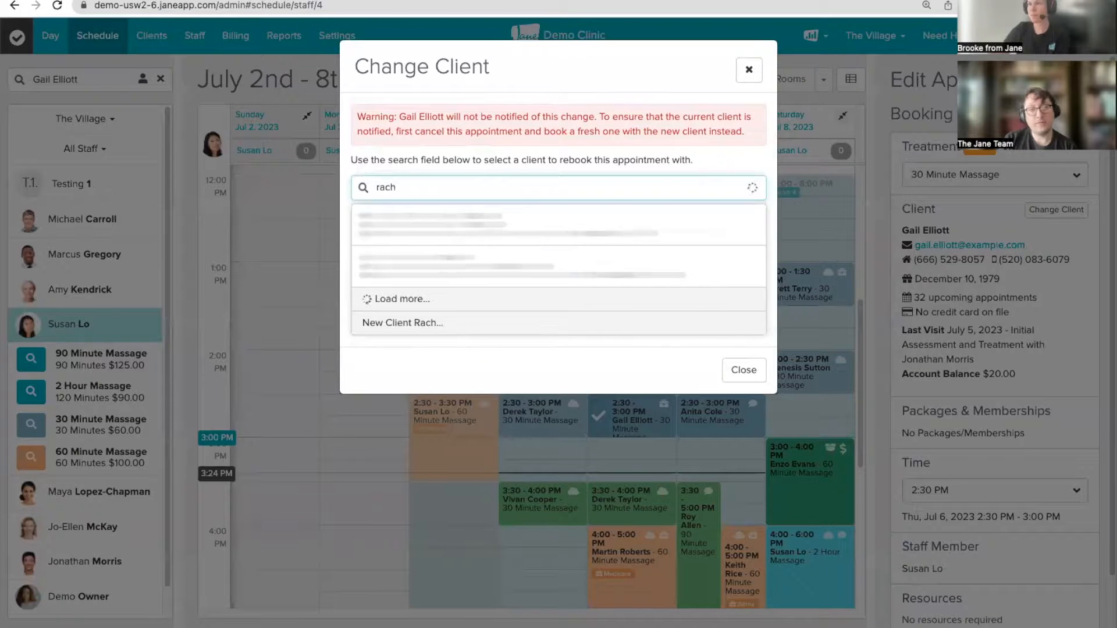
click(423, 276)
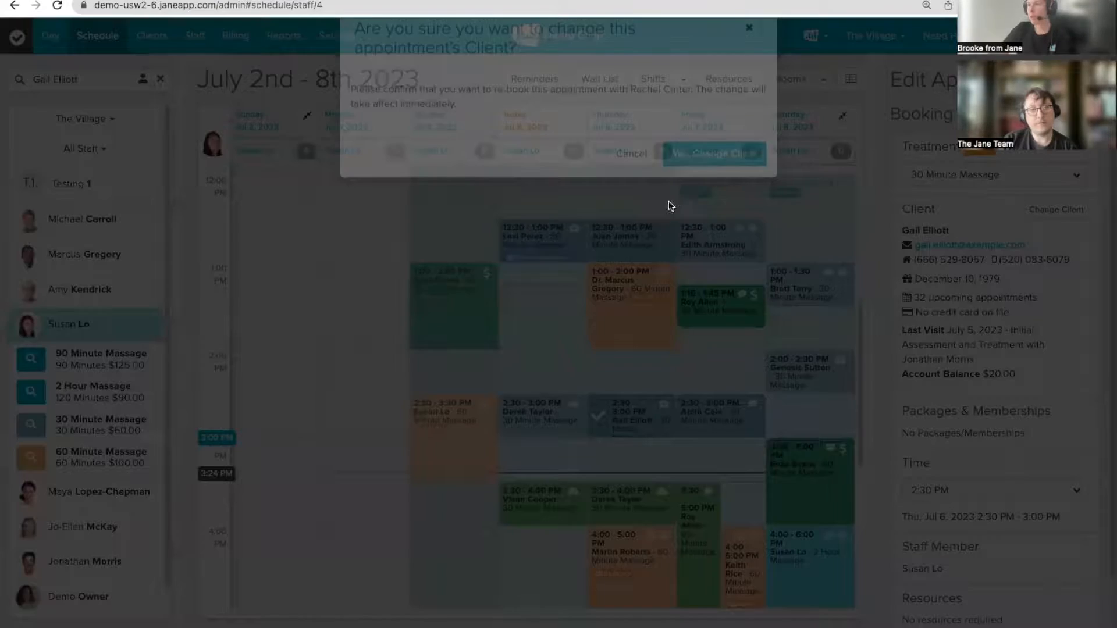
click(717, 190)
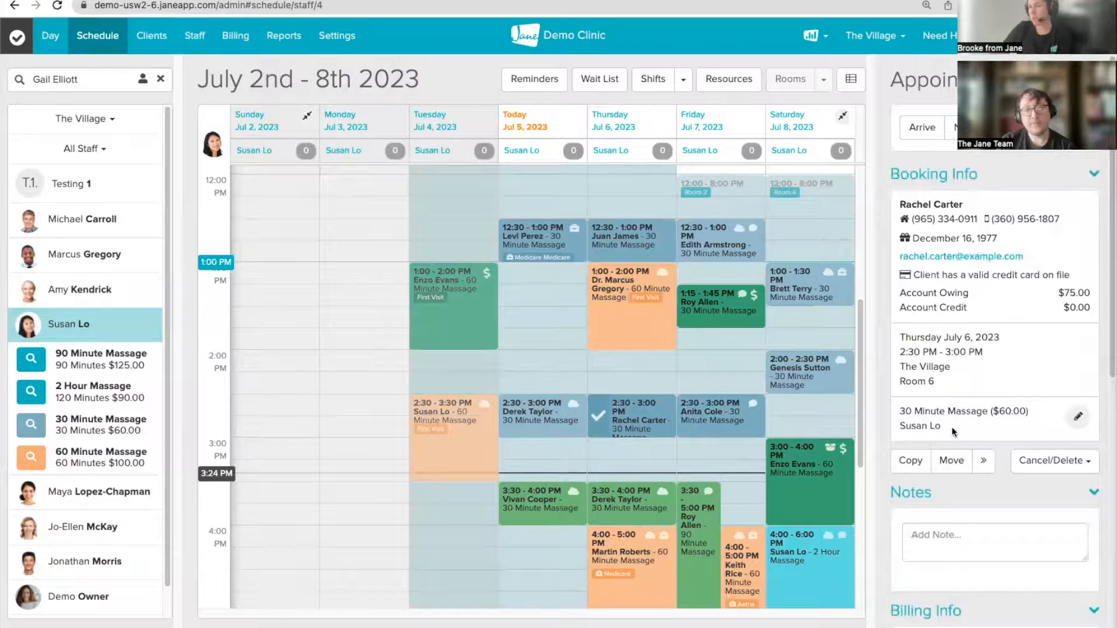
Step: Change the appointment's treatment to 60 Minute Massage and open the original client's profile
click(1078, 416)
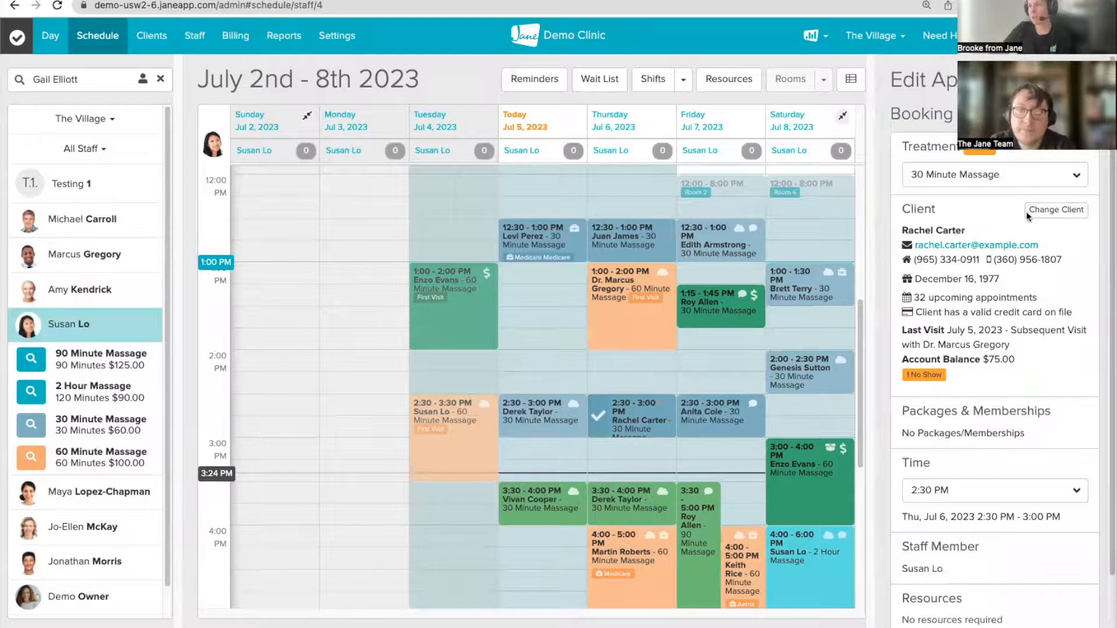
click(1000, 174)
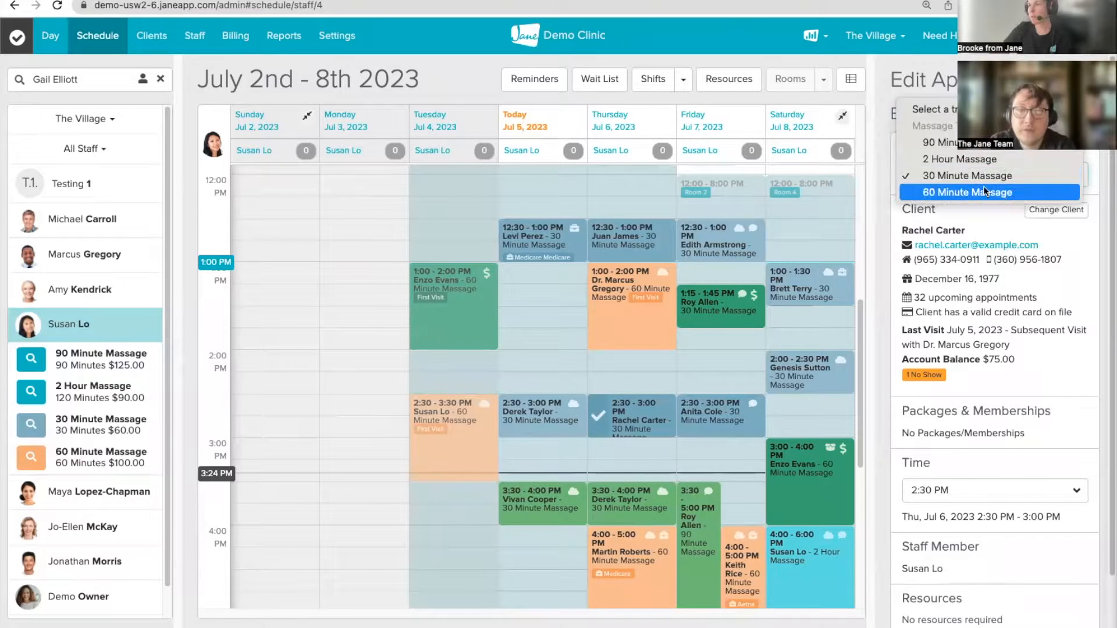
click(985, 192)
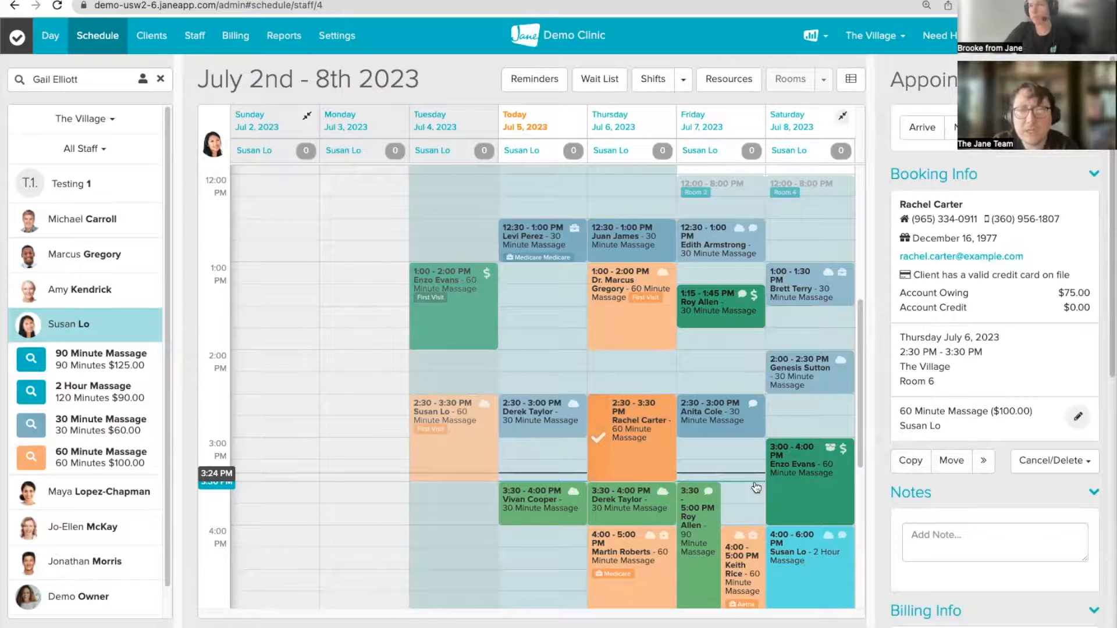
click(143, 79)
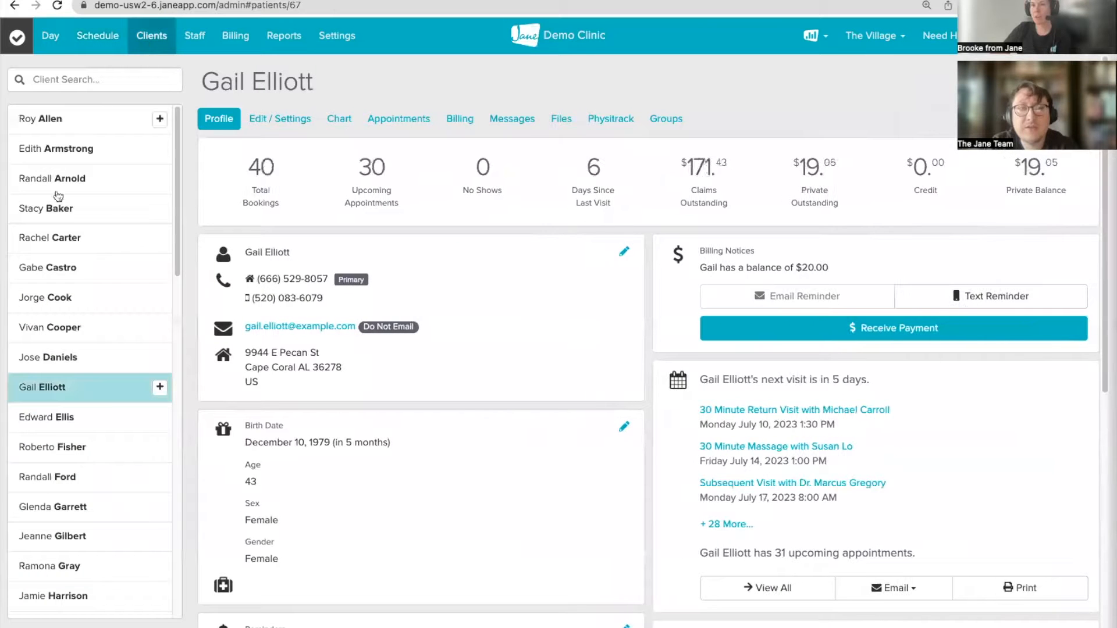
Step: Change another client's September 27 appointment to a New Patient Initial Visit, now 9:30–10:00 AM
click(53, 268)
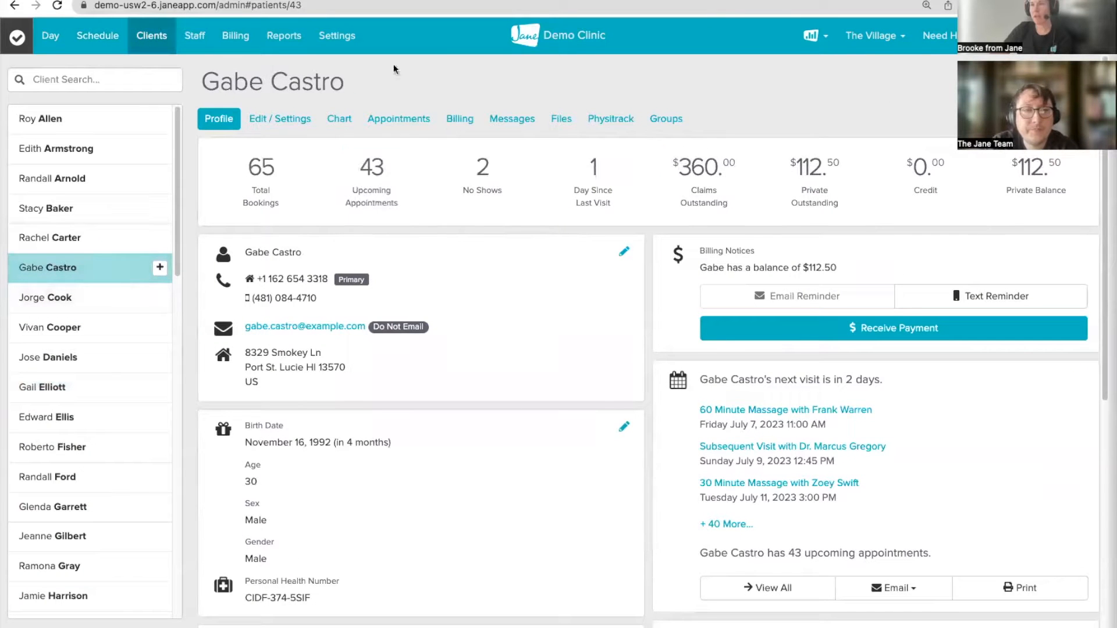
click(393, 120)
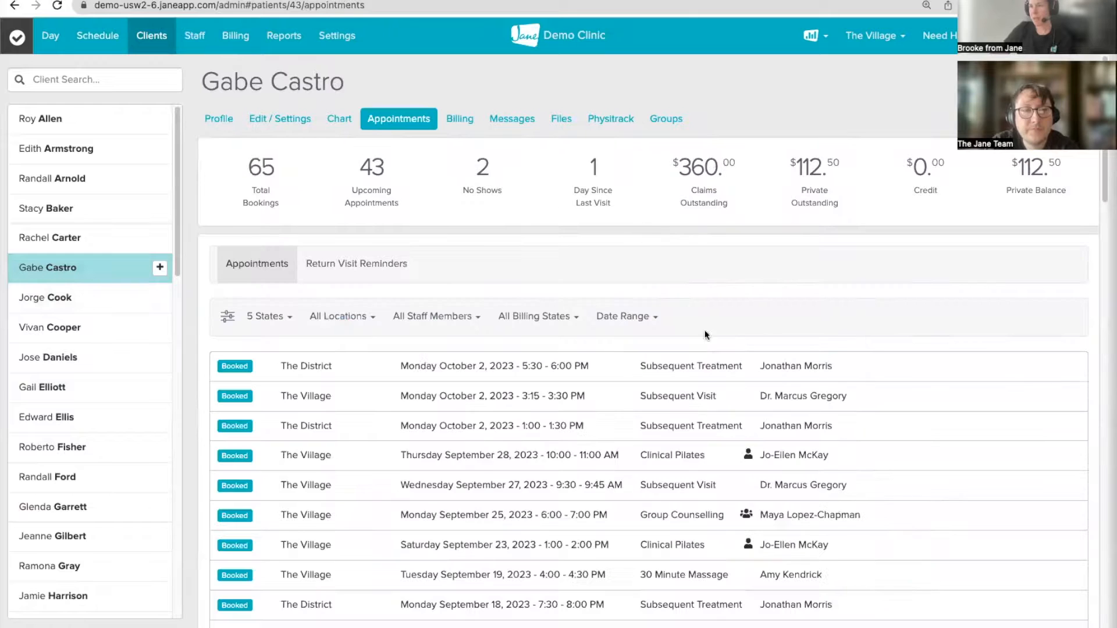
click(526, 486)
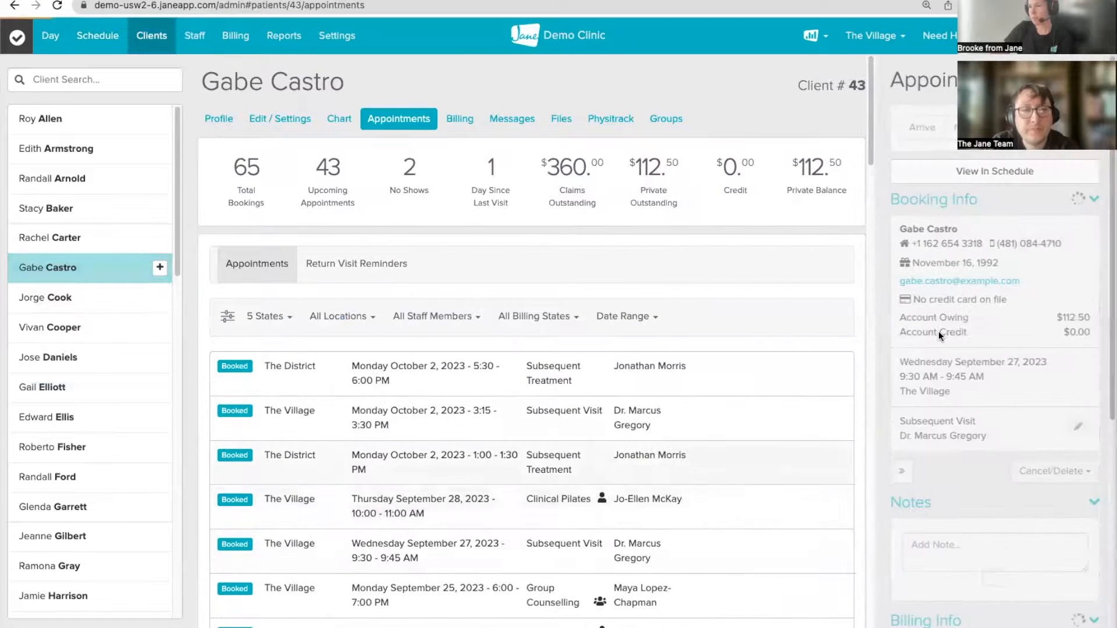
click(1078, 442)
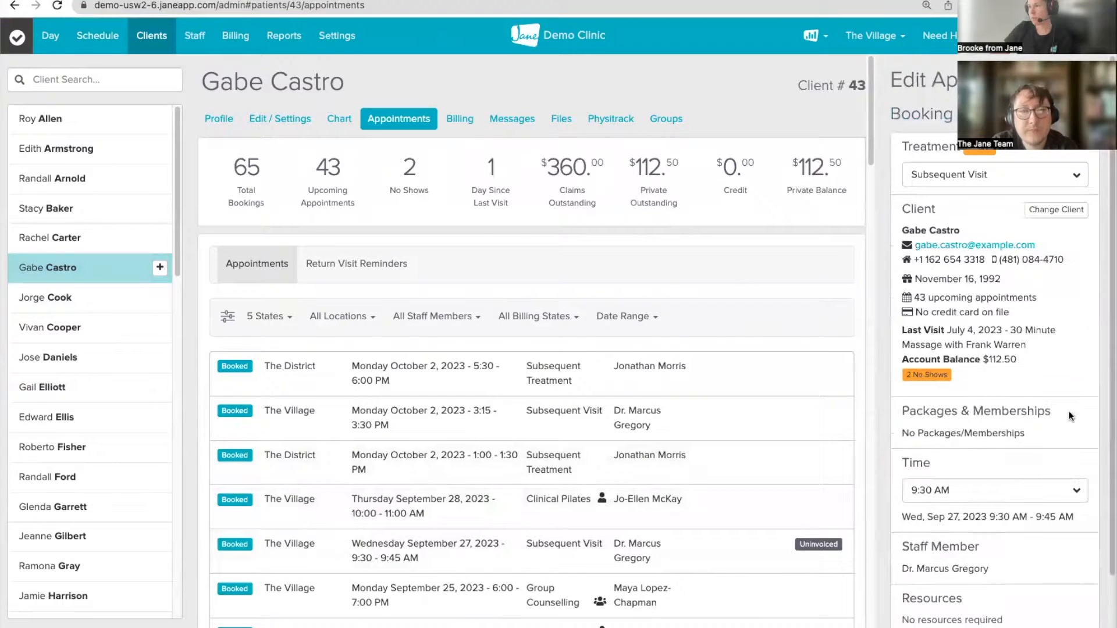
click(1005, 185)
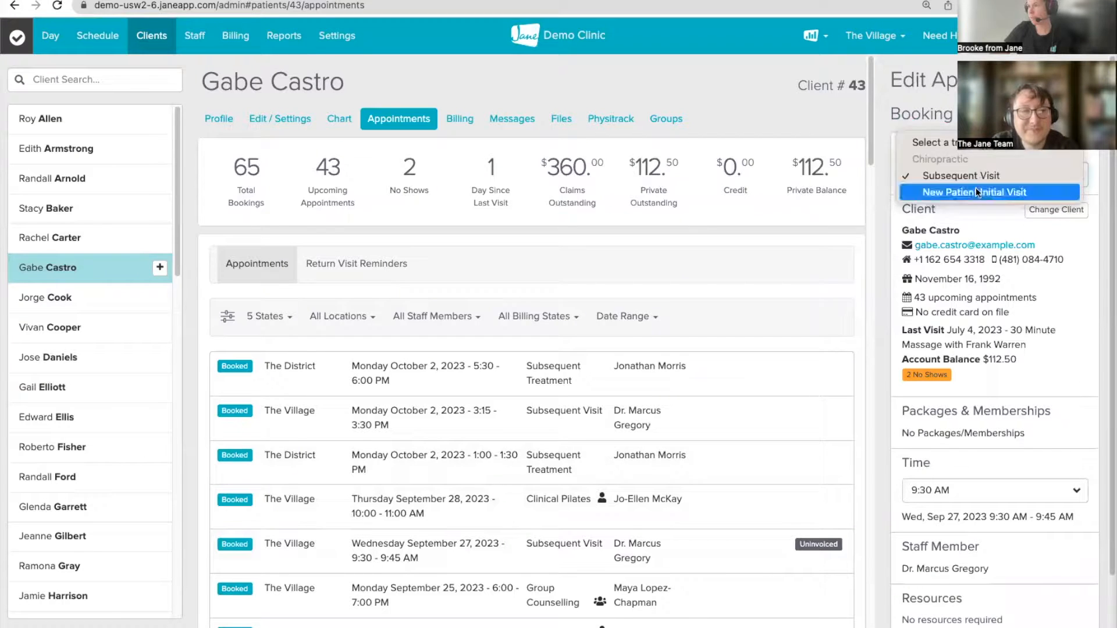
click(976, 188)
click(1079, 114)
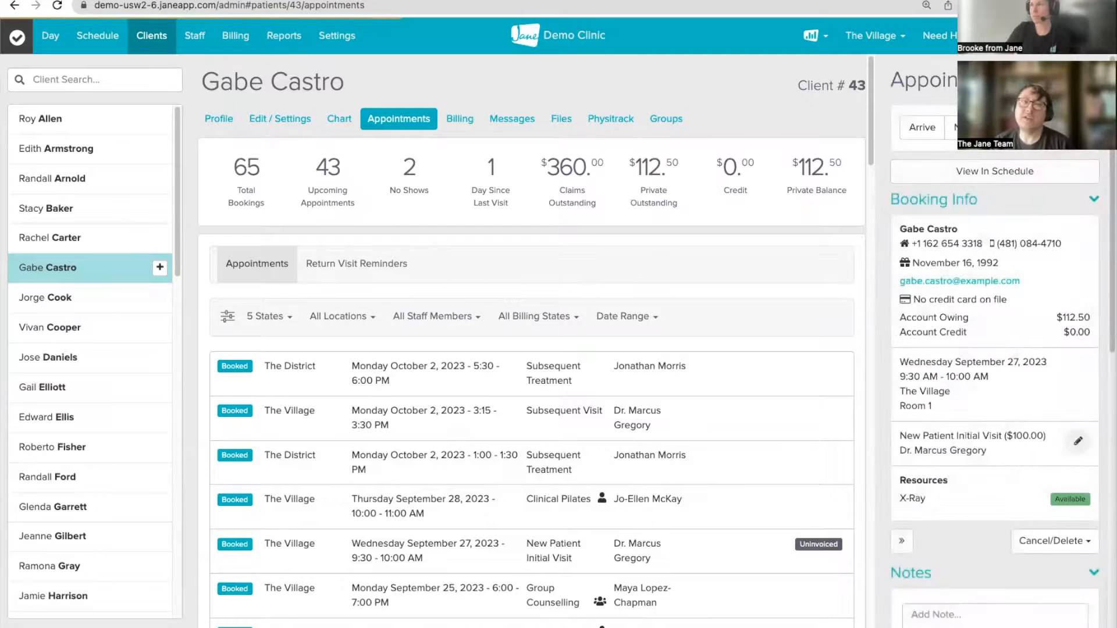
click(1093, 80)
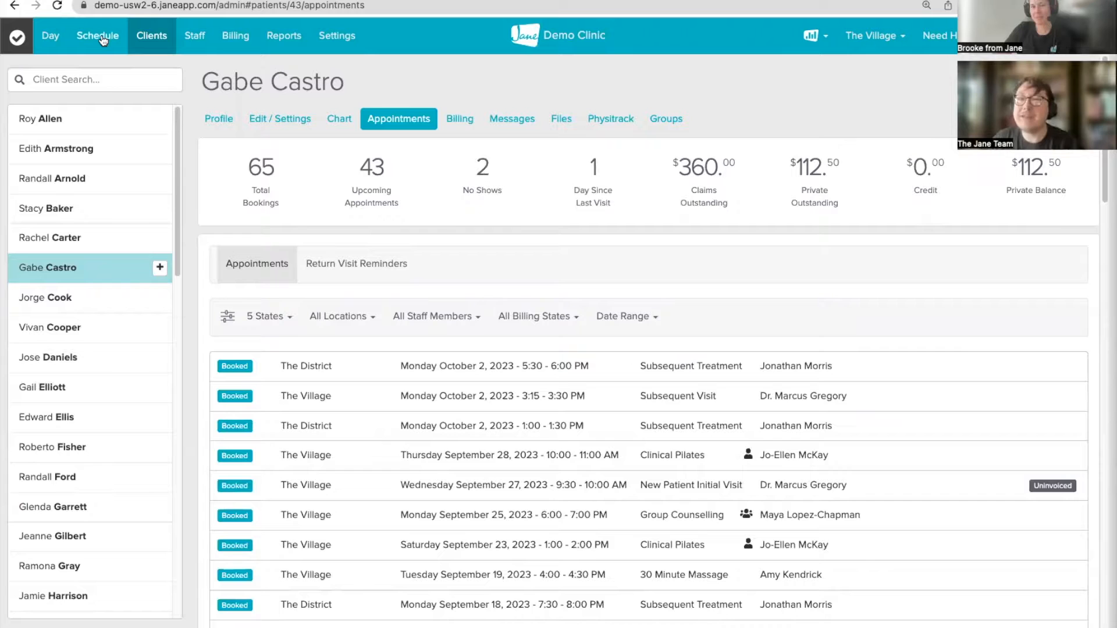
Step: Show the massage therapist's calendar in the weekly schedule and scroll through its bookings
click(101, 37)
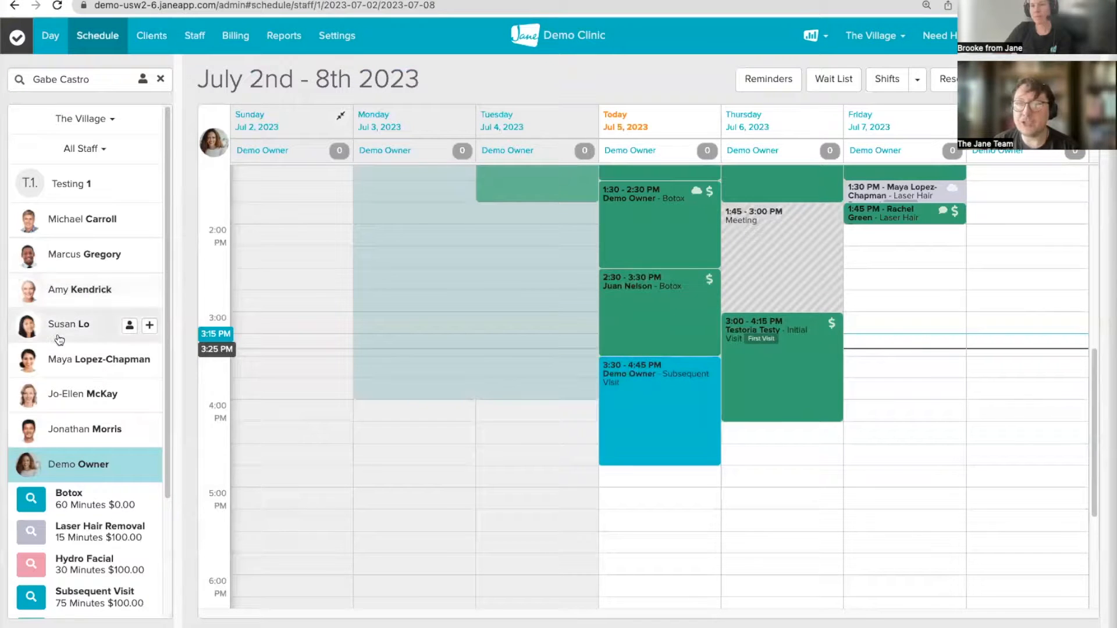
scroll(68, 367, down, 2)
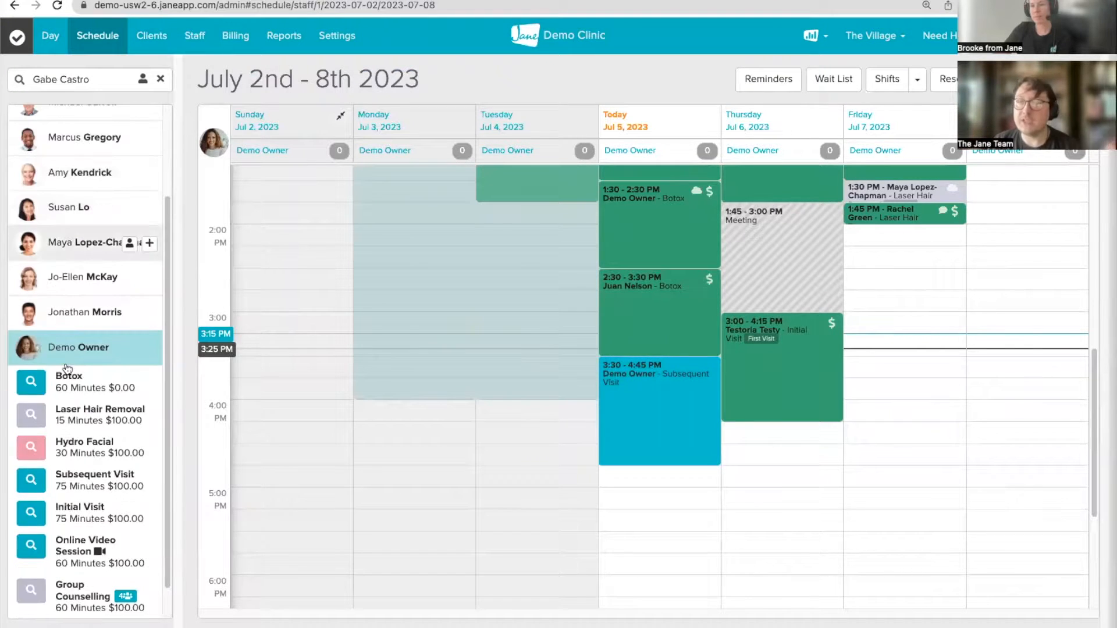
click(53, 209)
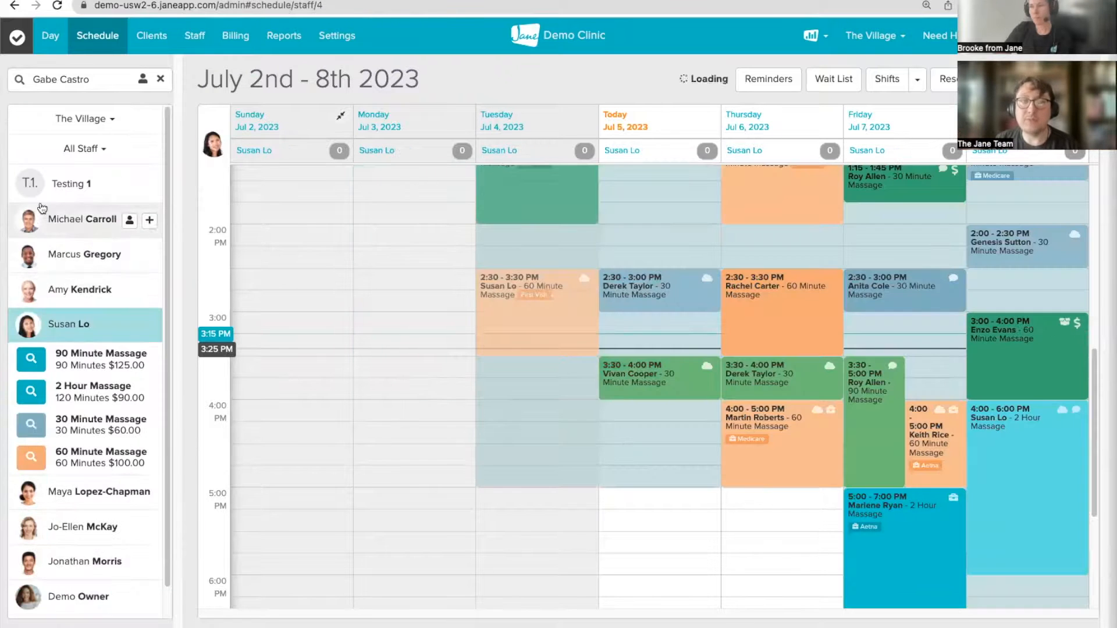
scroll(643, 371, down, 4)
scroll(643, 372, up, 4)
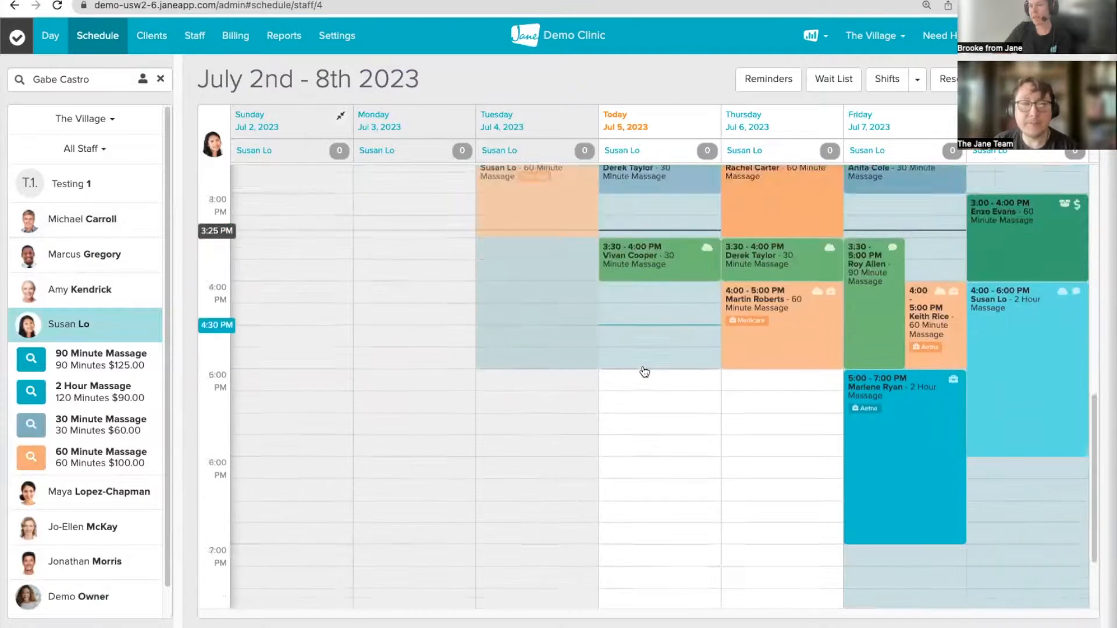
scroll(627, 360, down, 4)
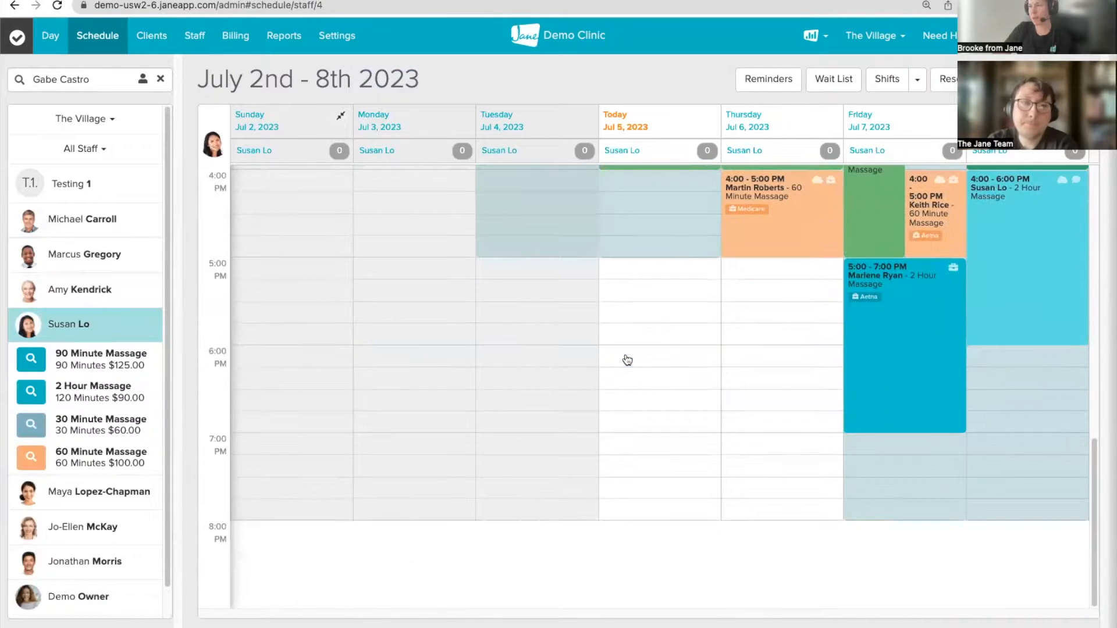
scroll(627, 360, up, 5)
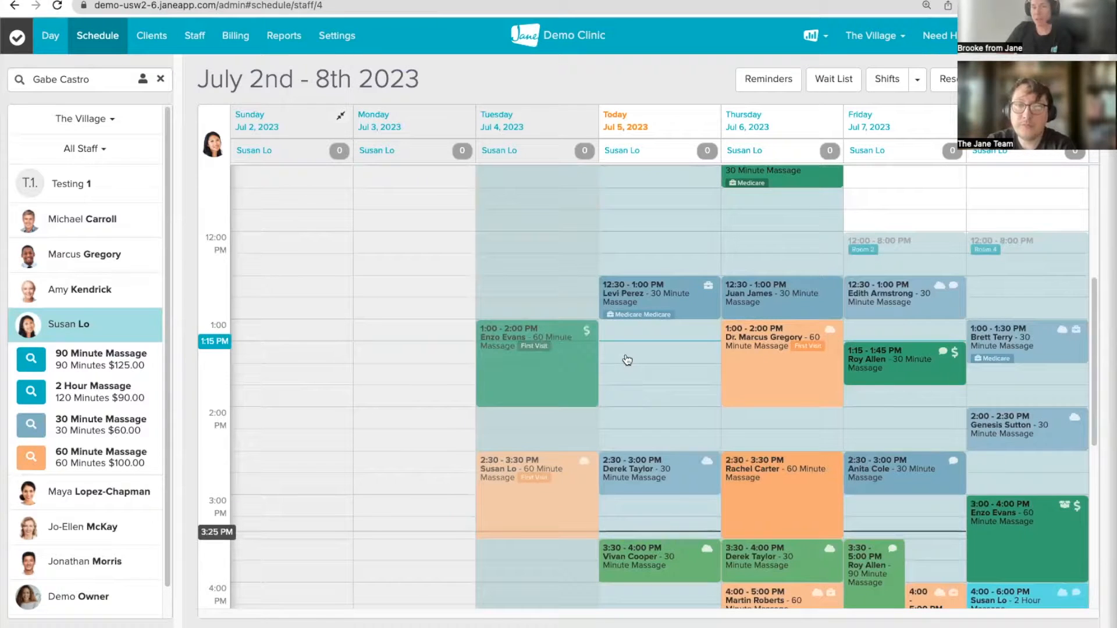
scroll(628, 359, down, 5)
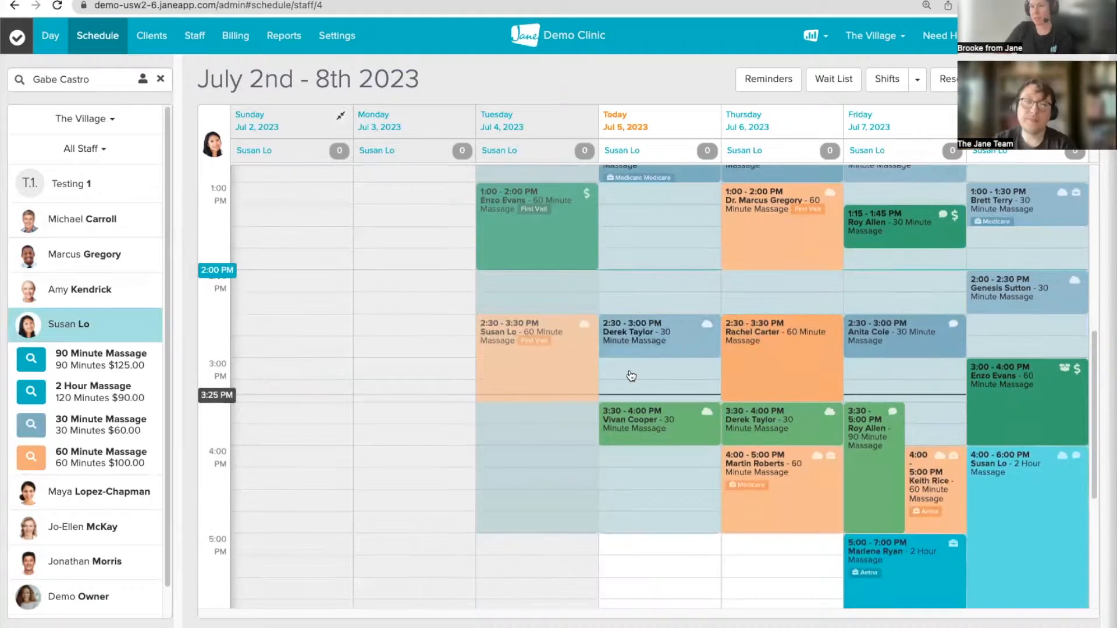
scroll(626, 526, down, 2)
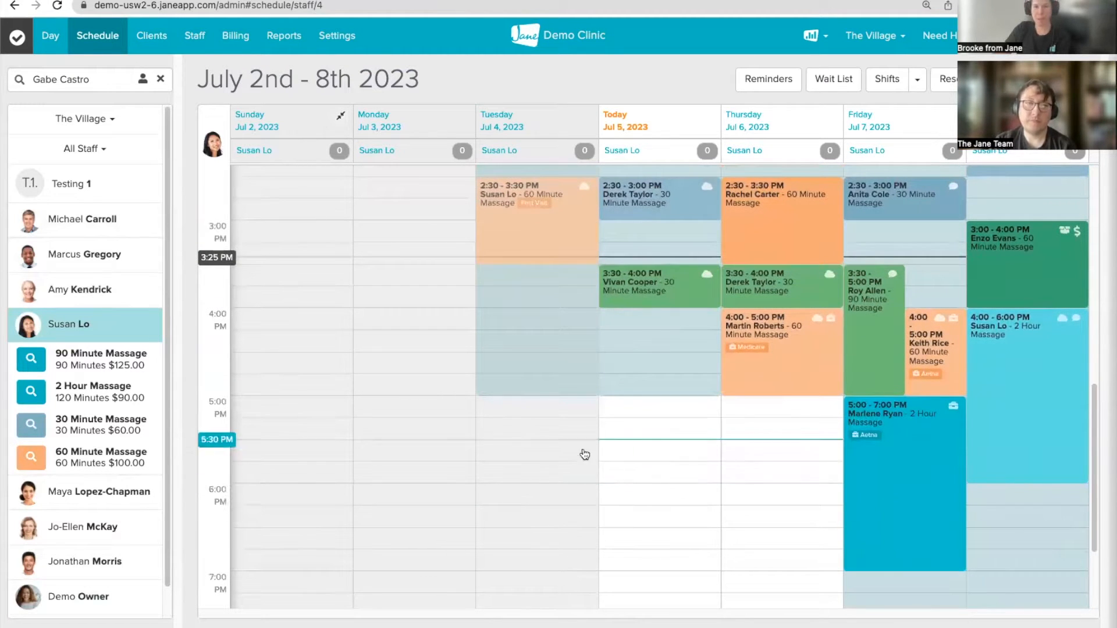
scroll(543, 495, up, 10)
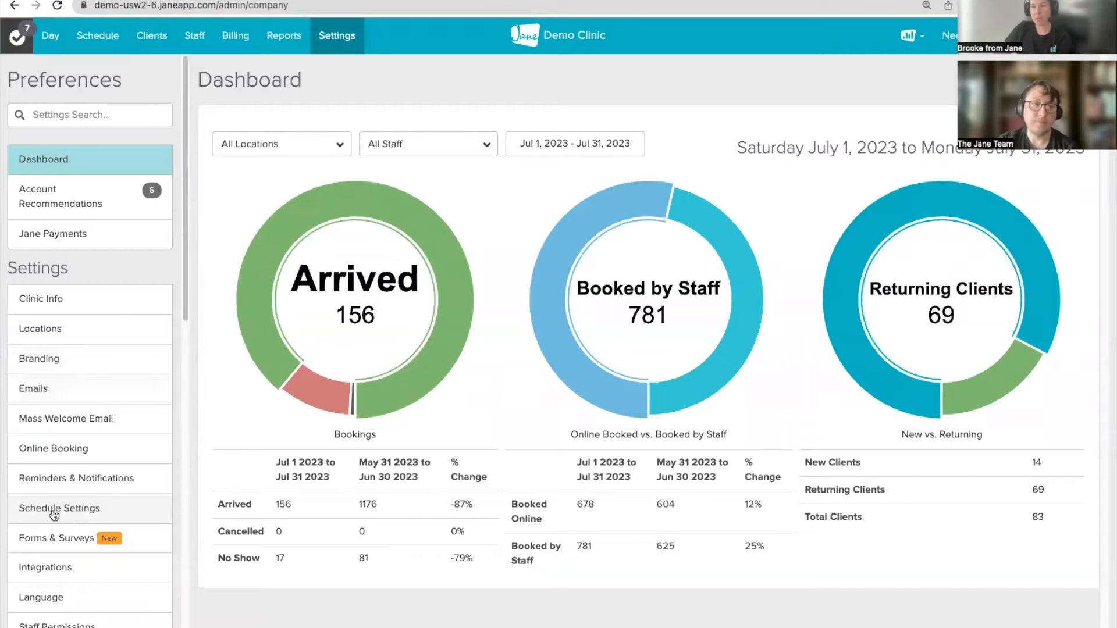
Step: Save a schedule opening time of 6 instead of 8, then go back to the weekly schedule
click(93, 506)
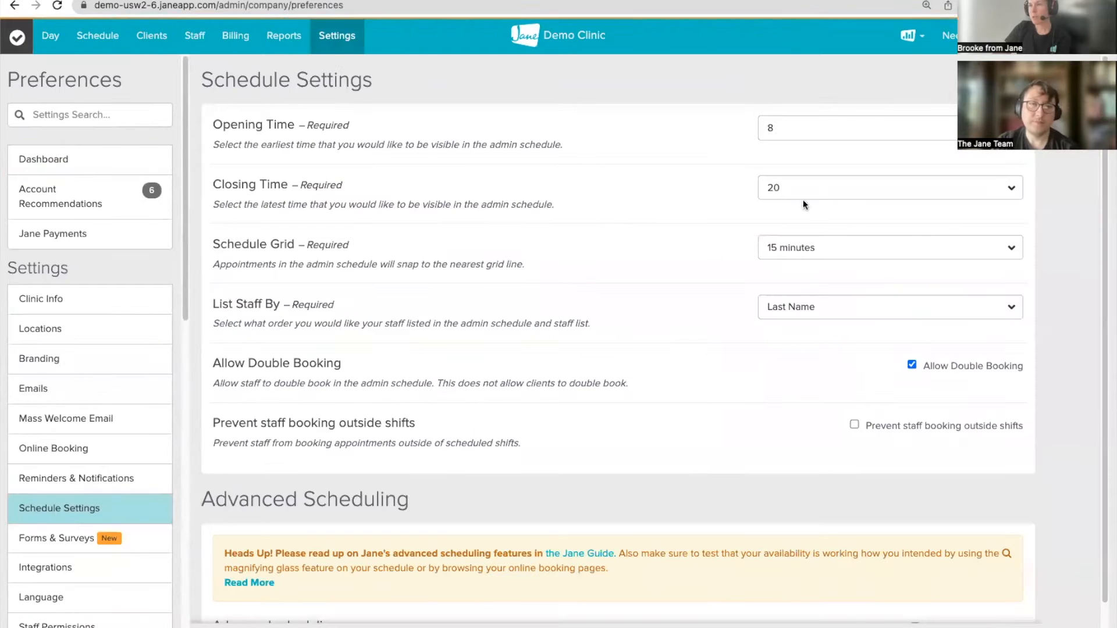
click(791, 127)
click(781, 100)
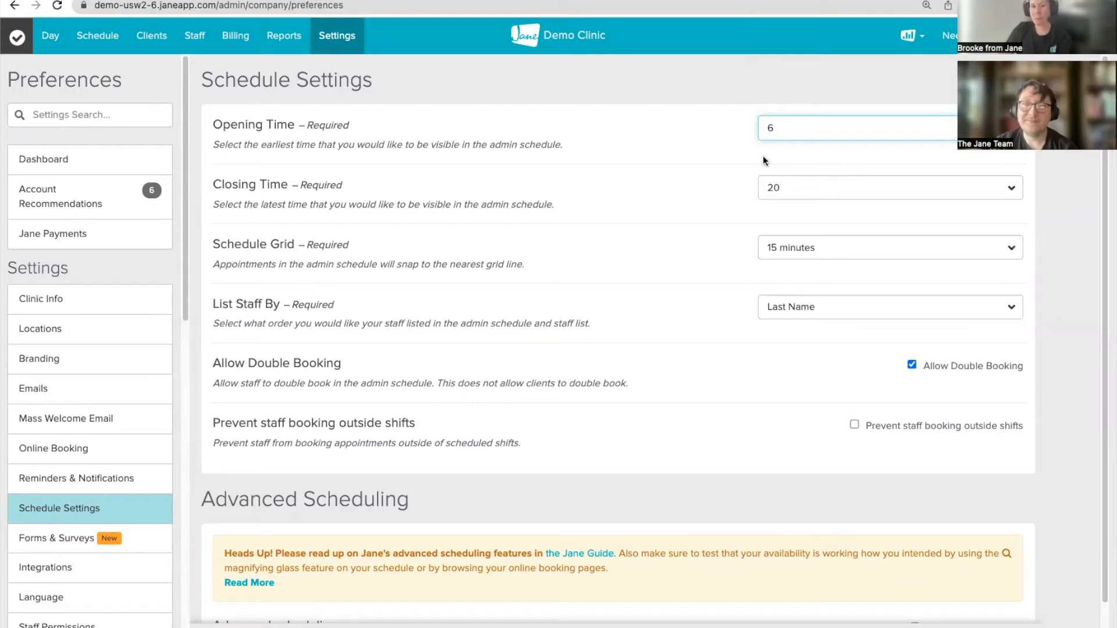
click(998, 627)
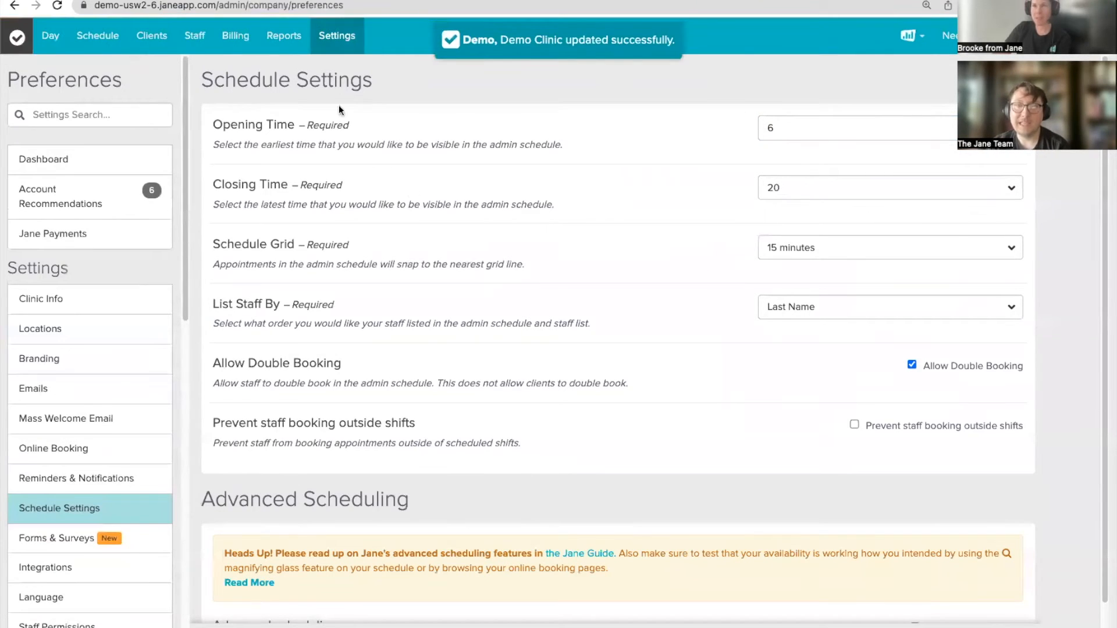
click(98, 36)
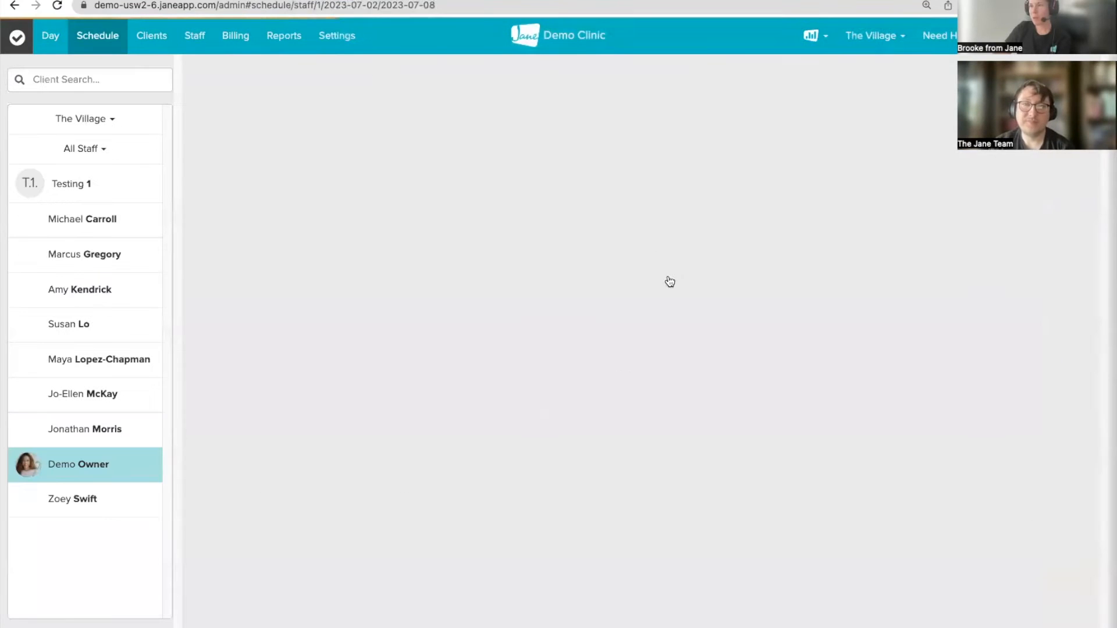